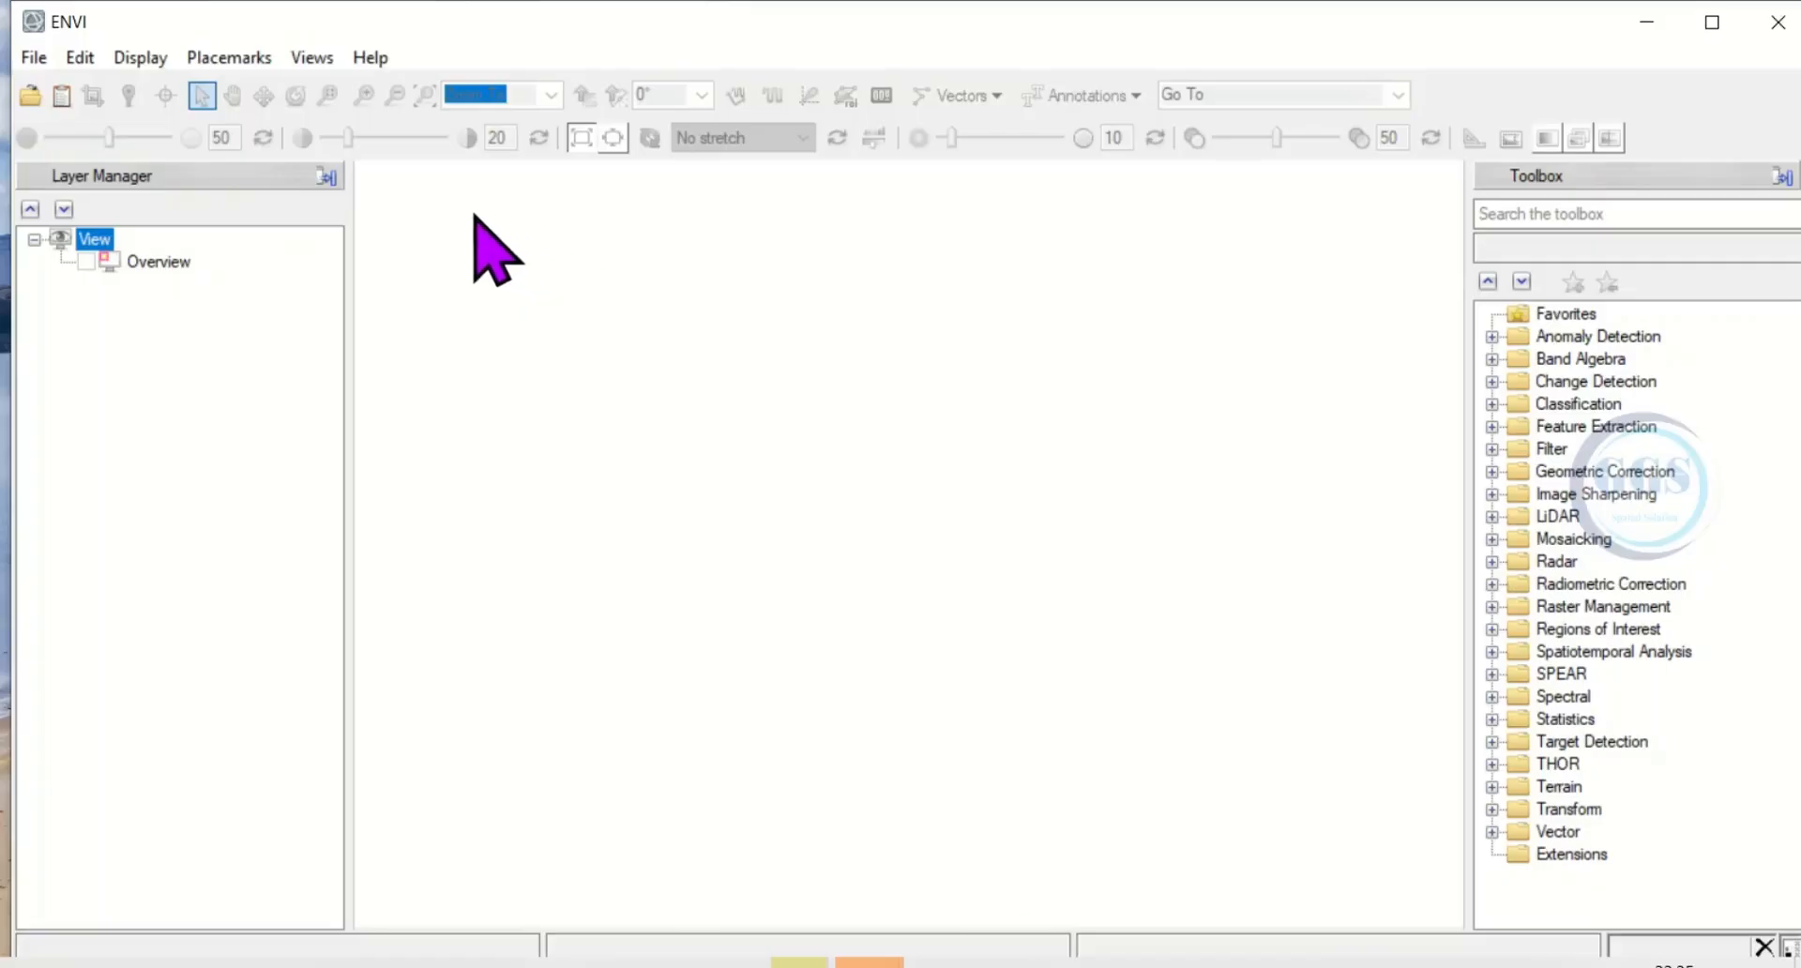
# Open the band 1 image LC08_L1TP_189052_20231216_20240103_02_T1_B1.TIF and remove its layer from the view.
pyautogui.click(34, 58)
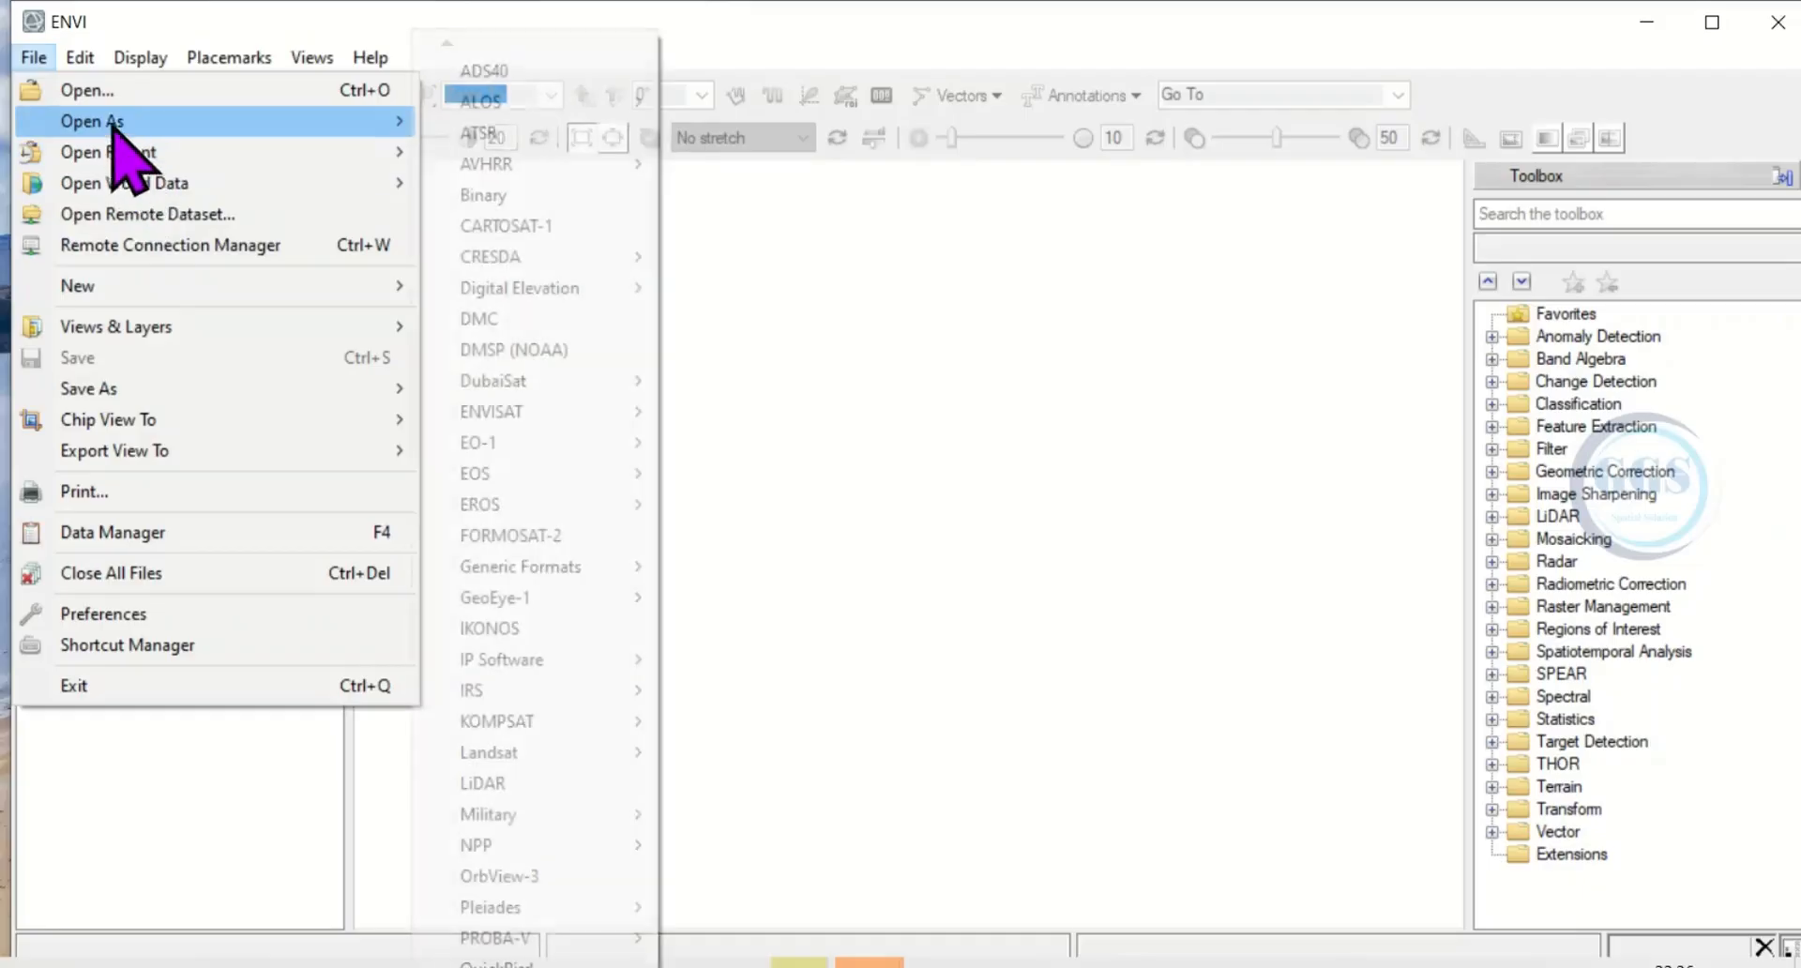
pyautogui.click(91, 92)
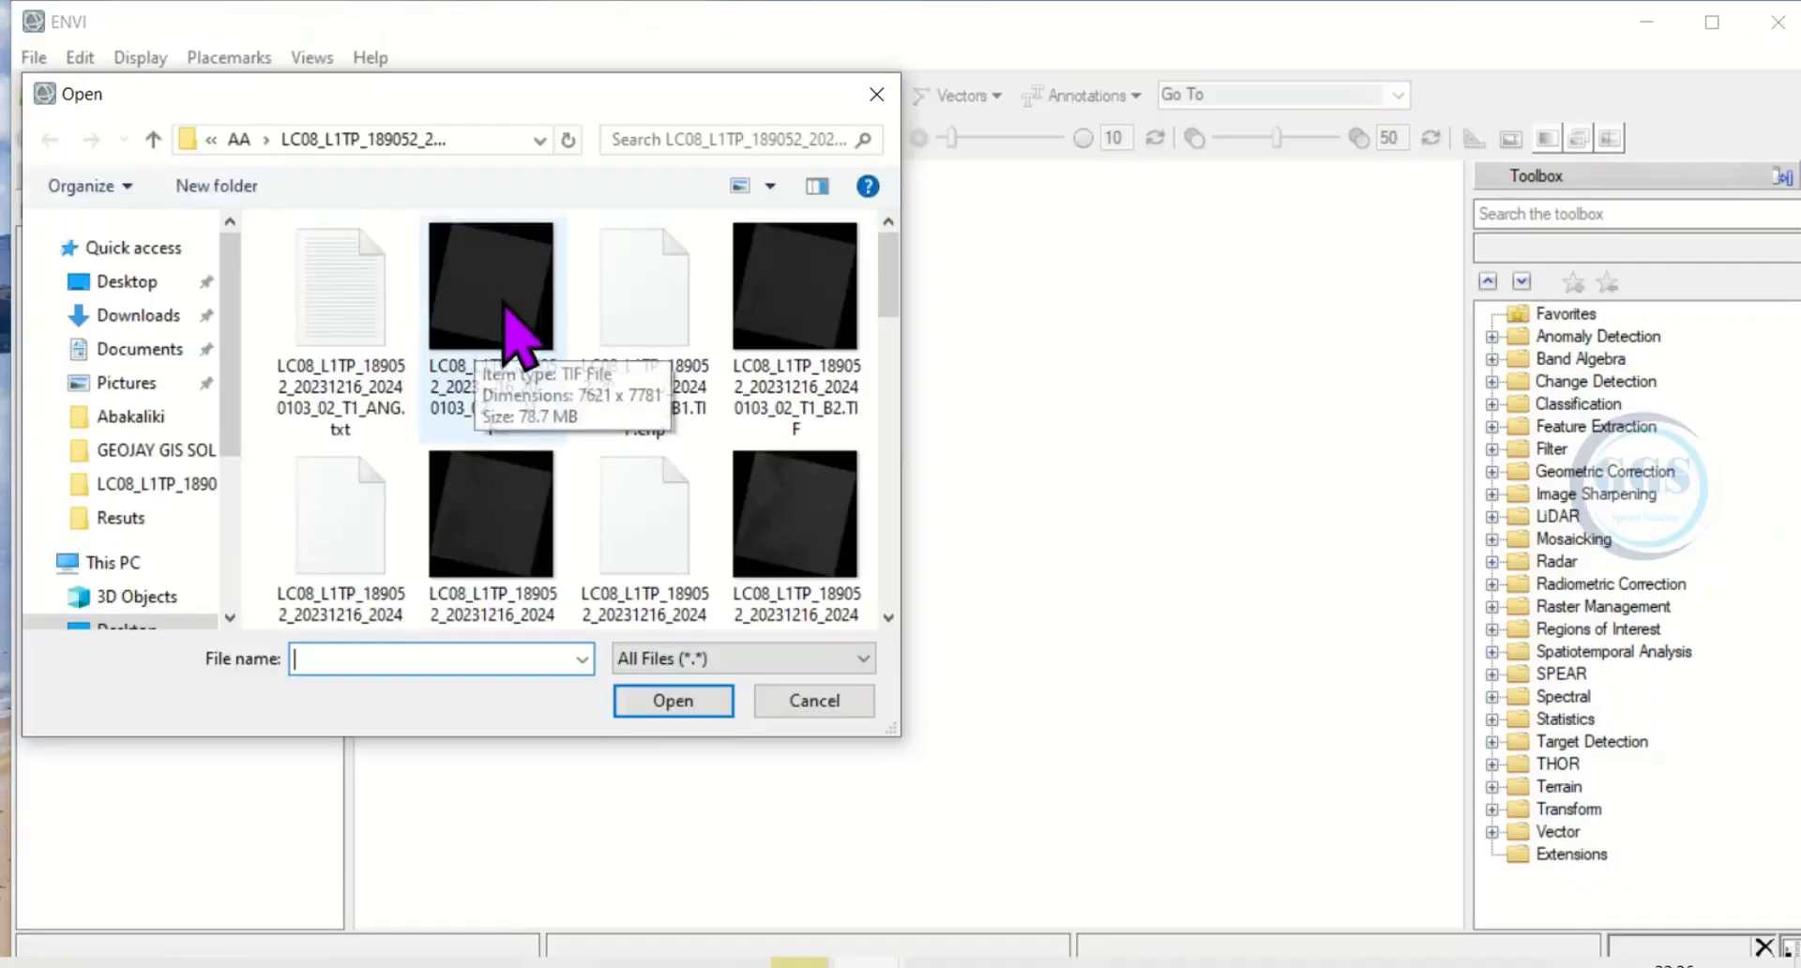
pyautogui.click(478, 298)
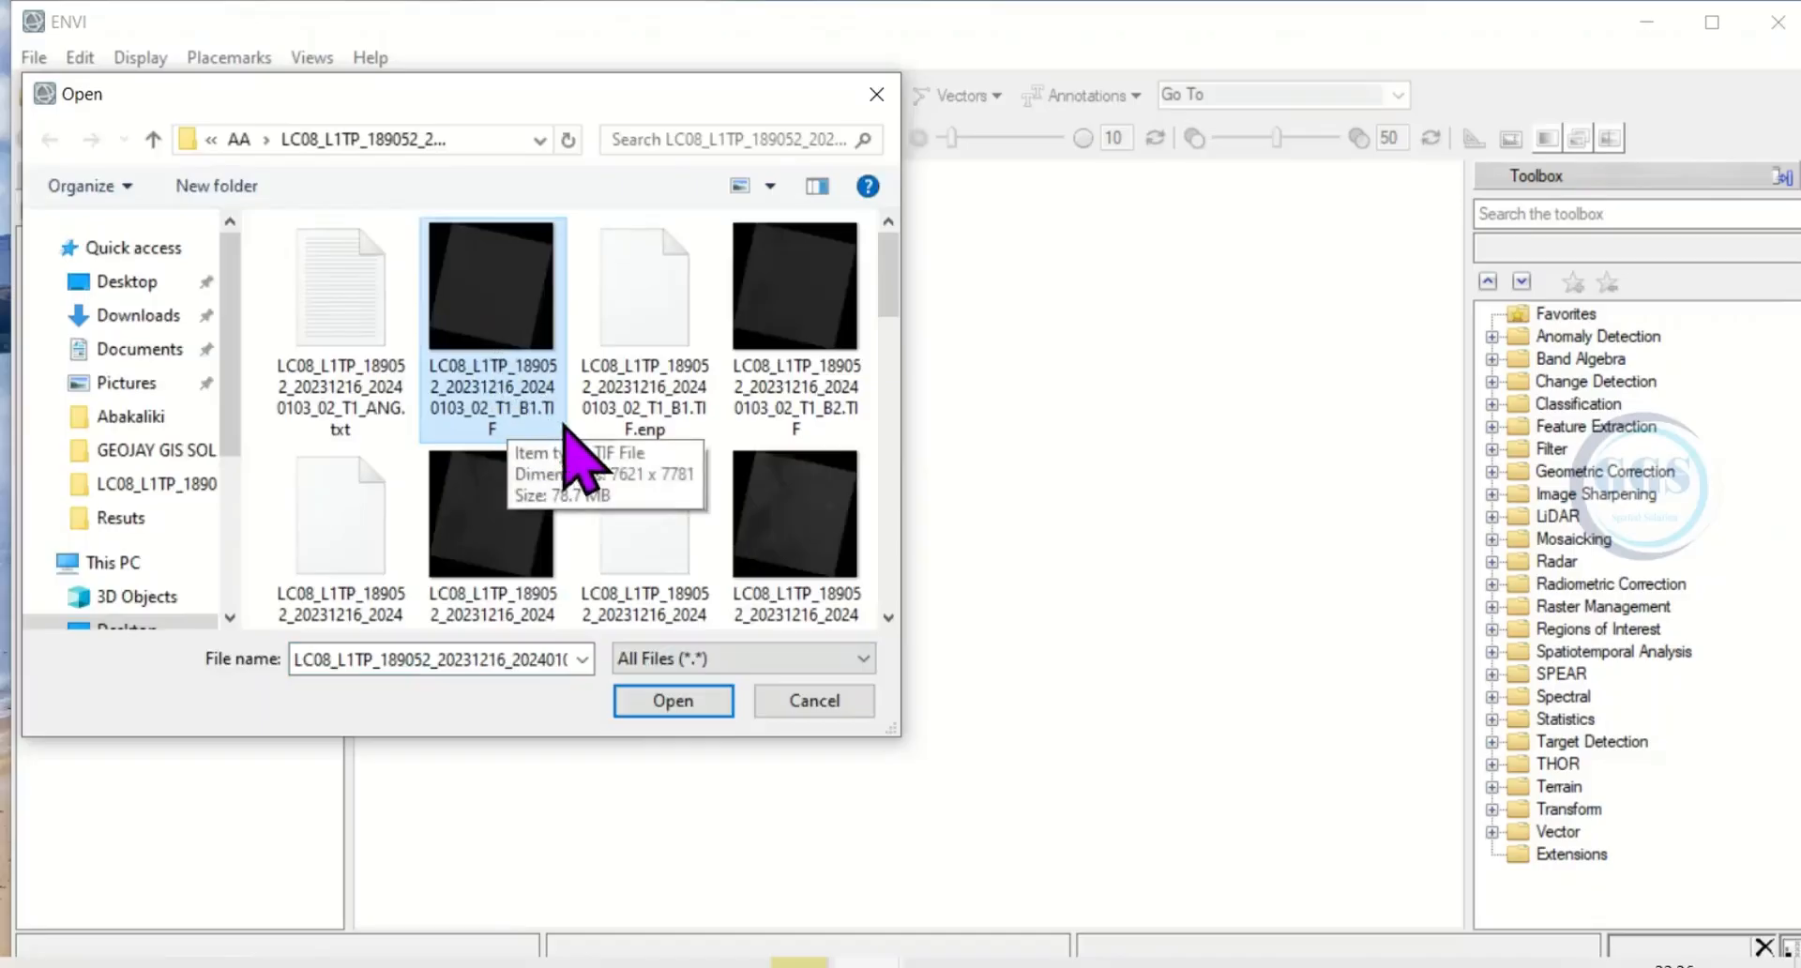
pyautogui.click(682, 711)
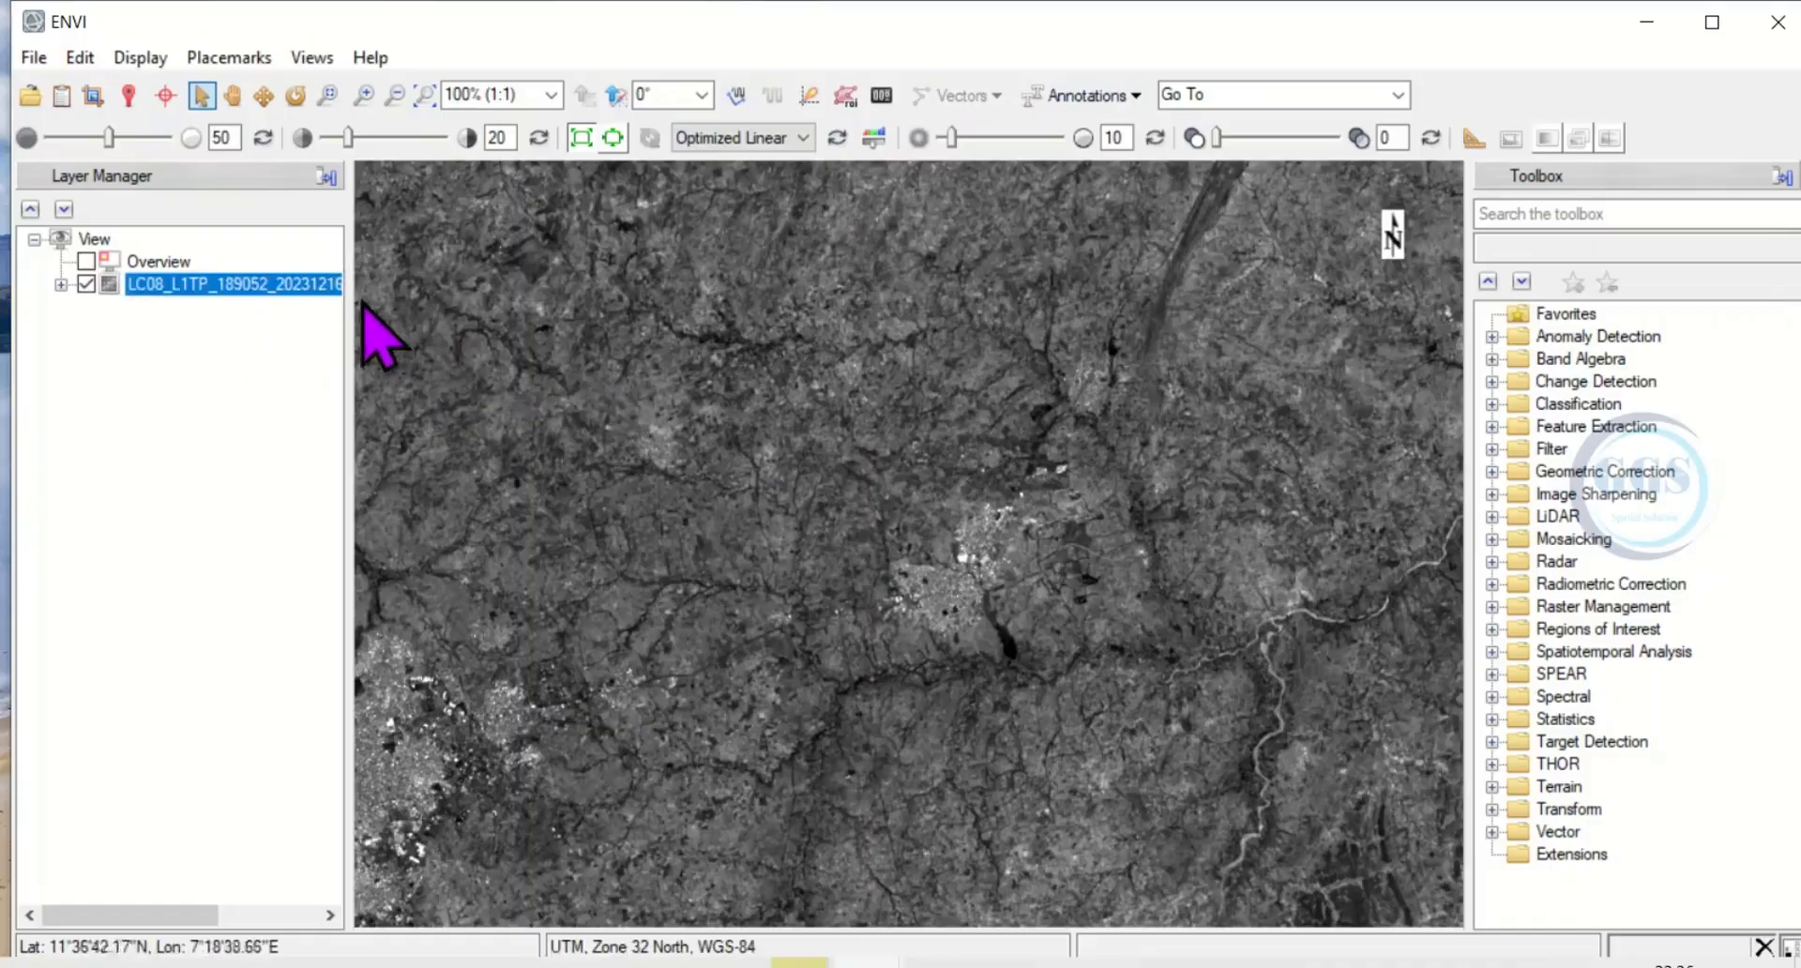
pyautogui.rightClick(278, 284)
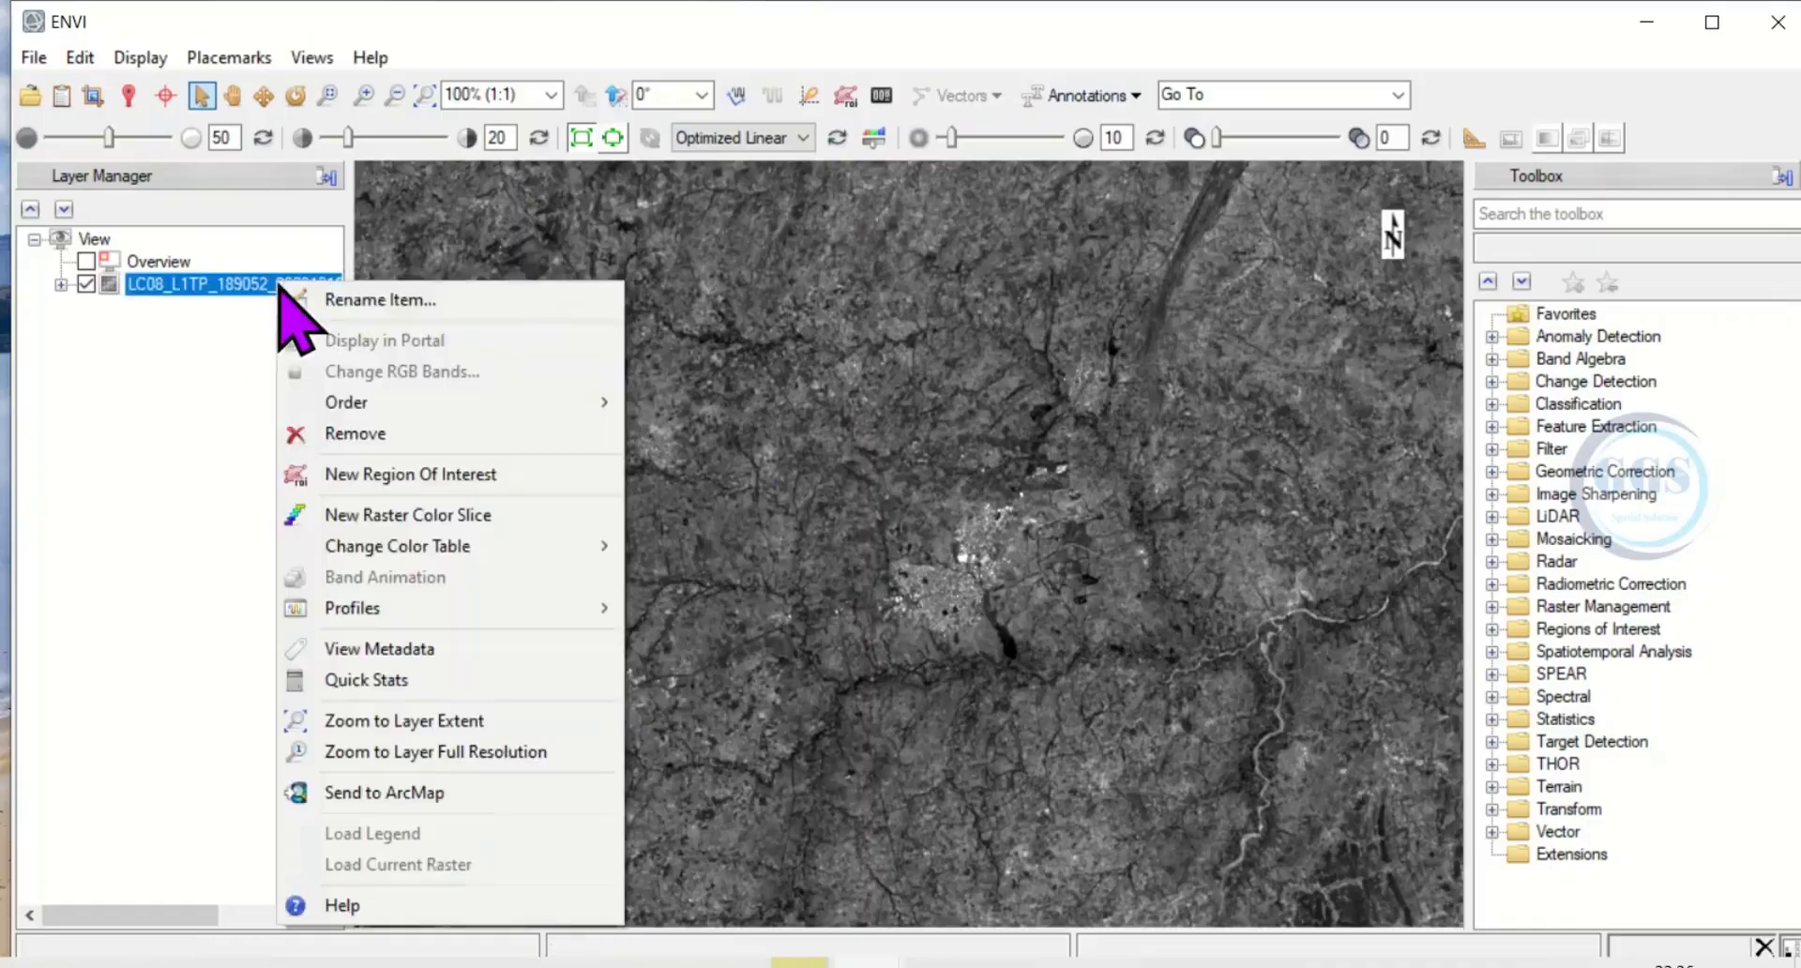
pyautogui.click(353, 436)
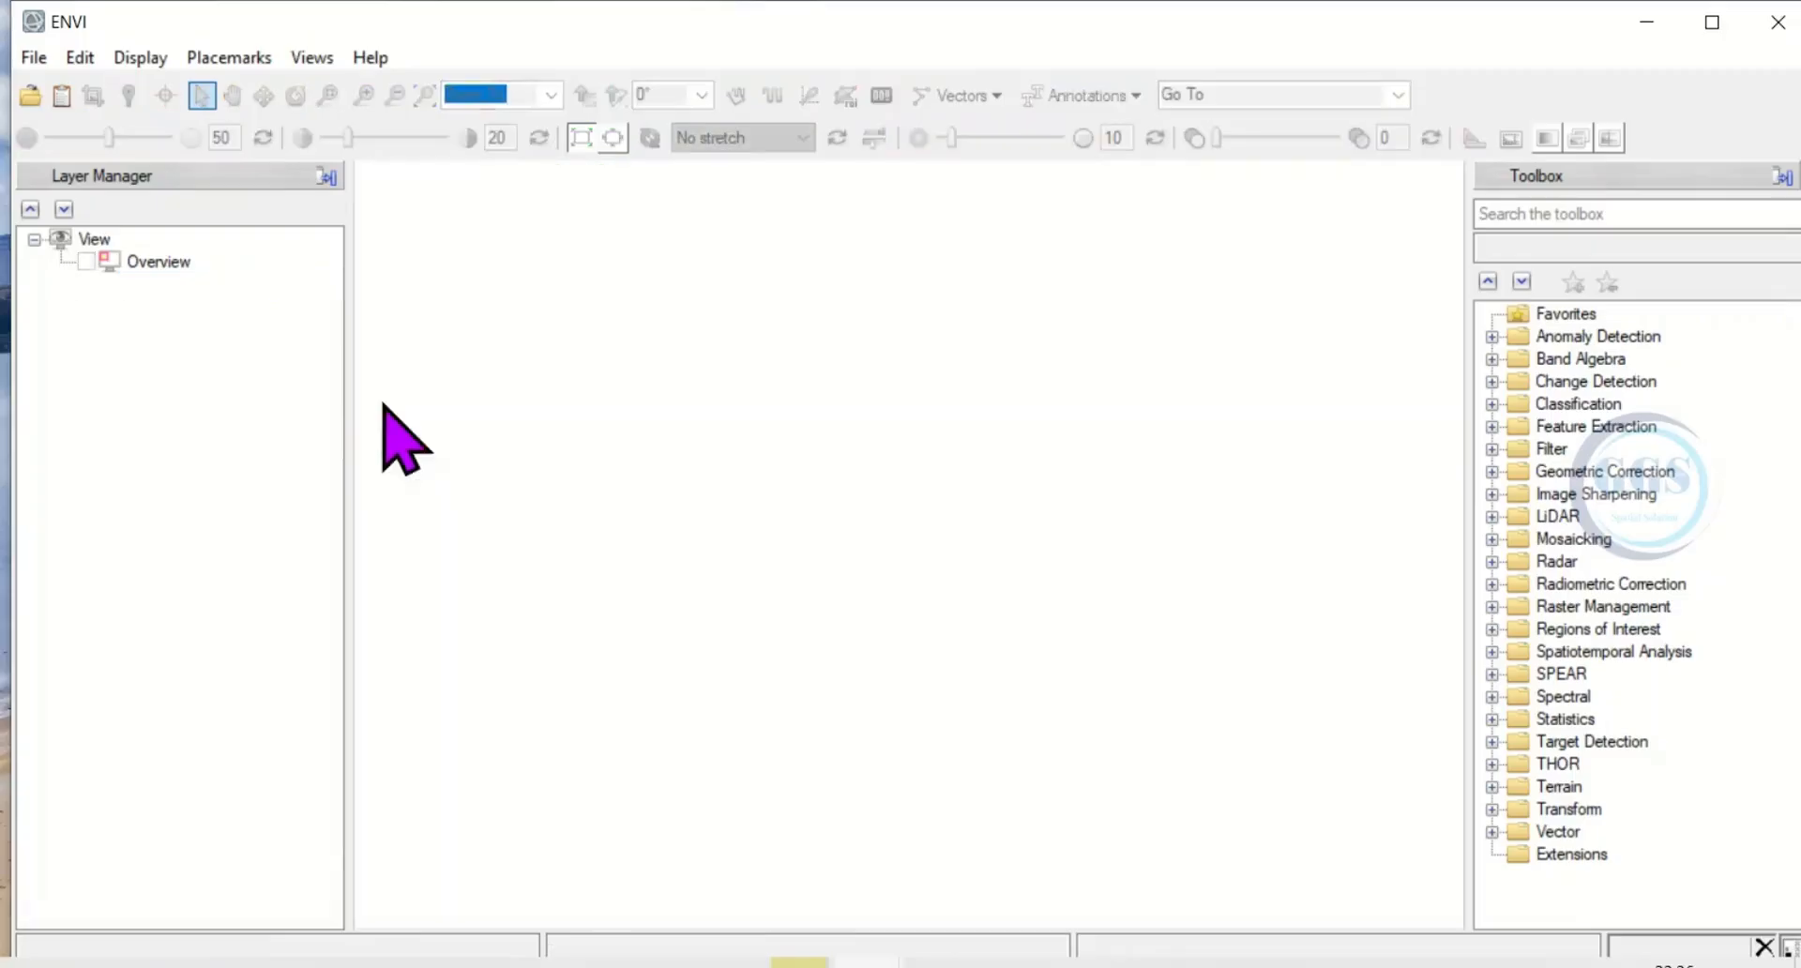
# Open the Landsat scene as GeoTIFF with Metadata, using the file LC08_L1TP_189052_20231216_20240103_02_T1_MTL.txt.
pyautogui.click(34, 58)
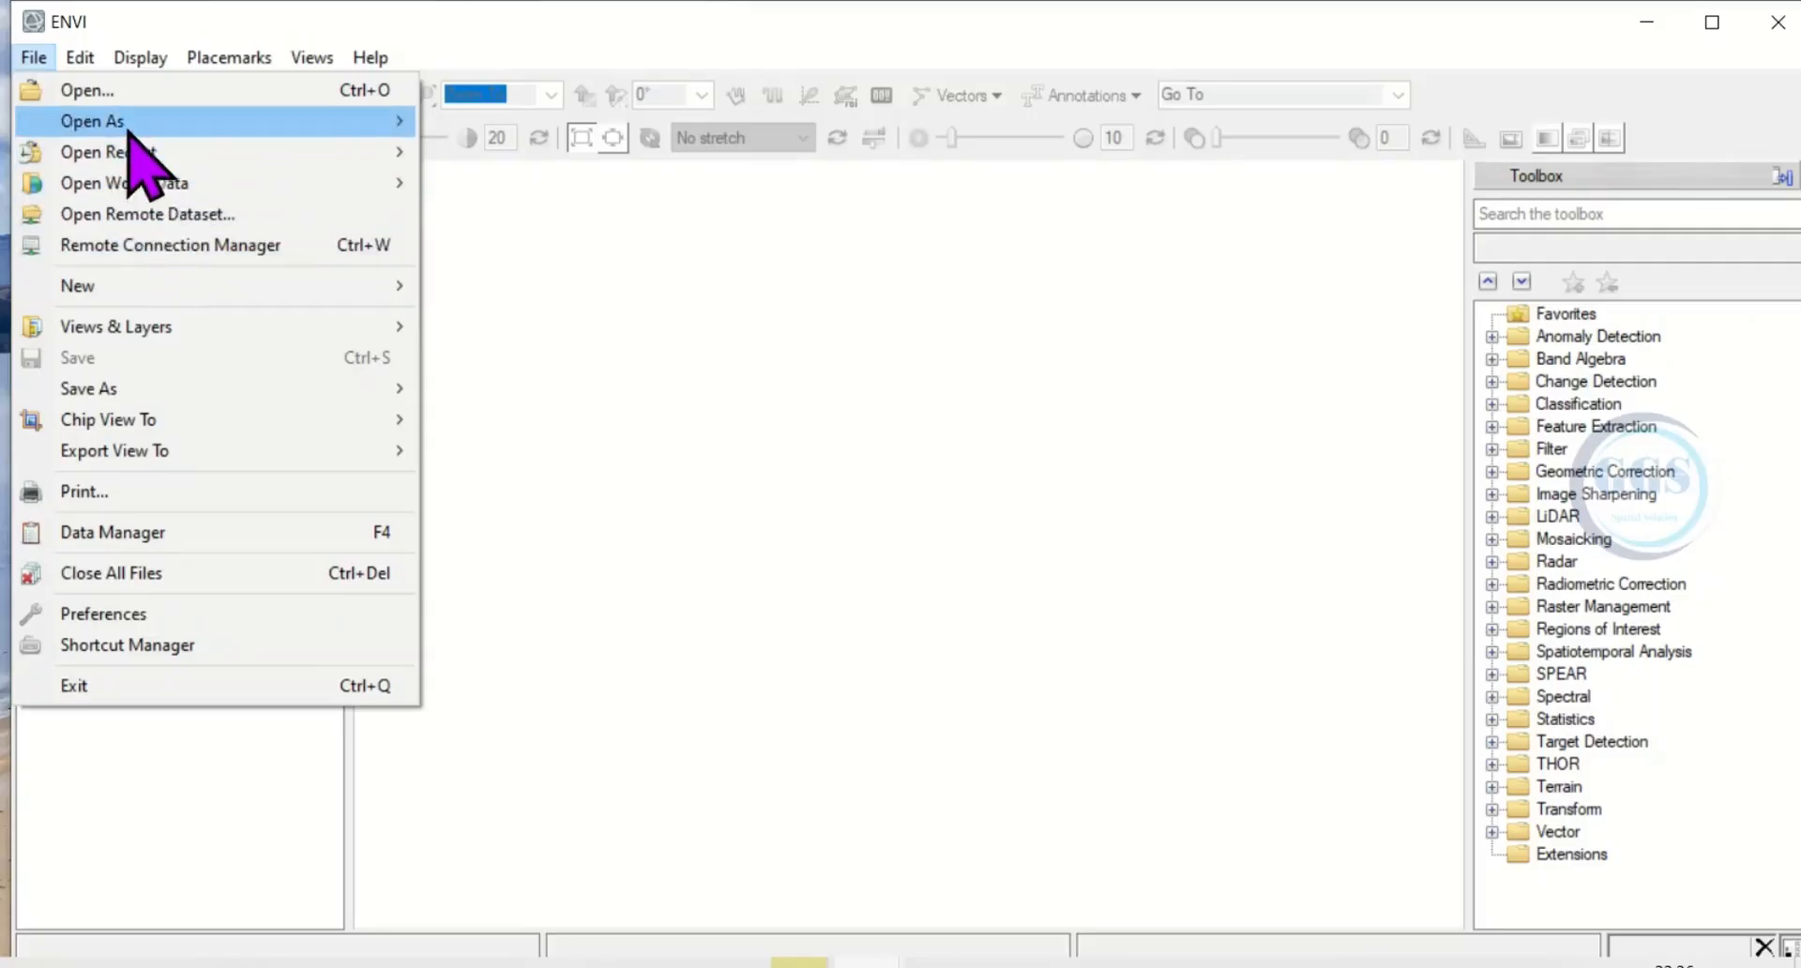
pyautogui.moveTo(126, 131)
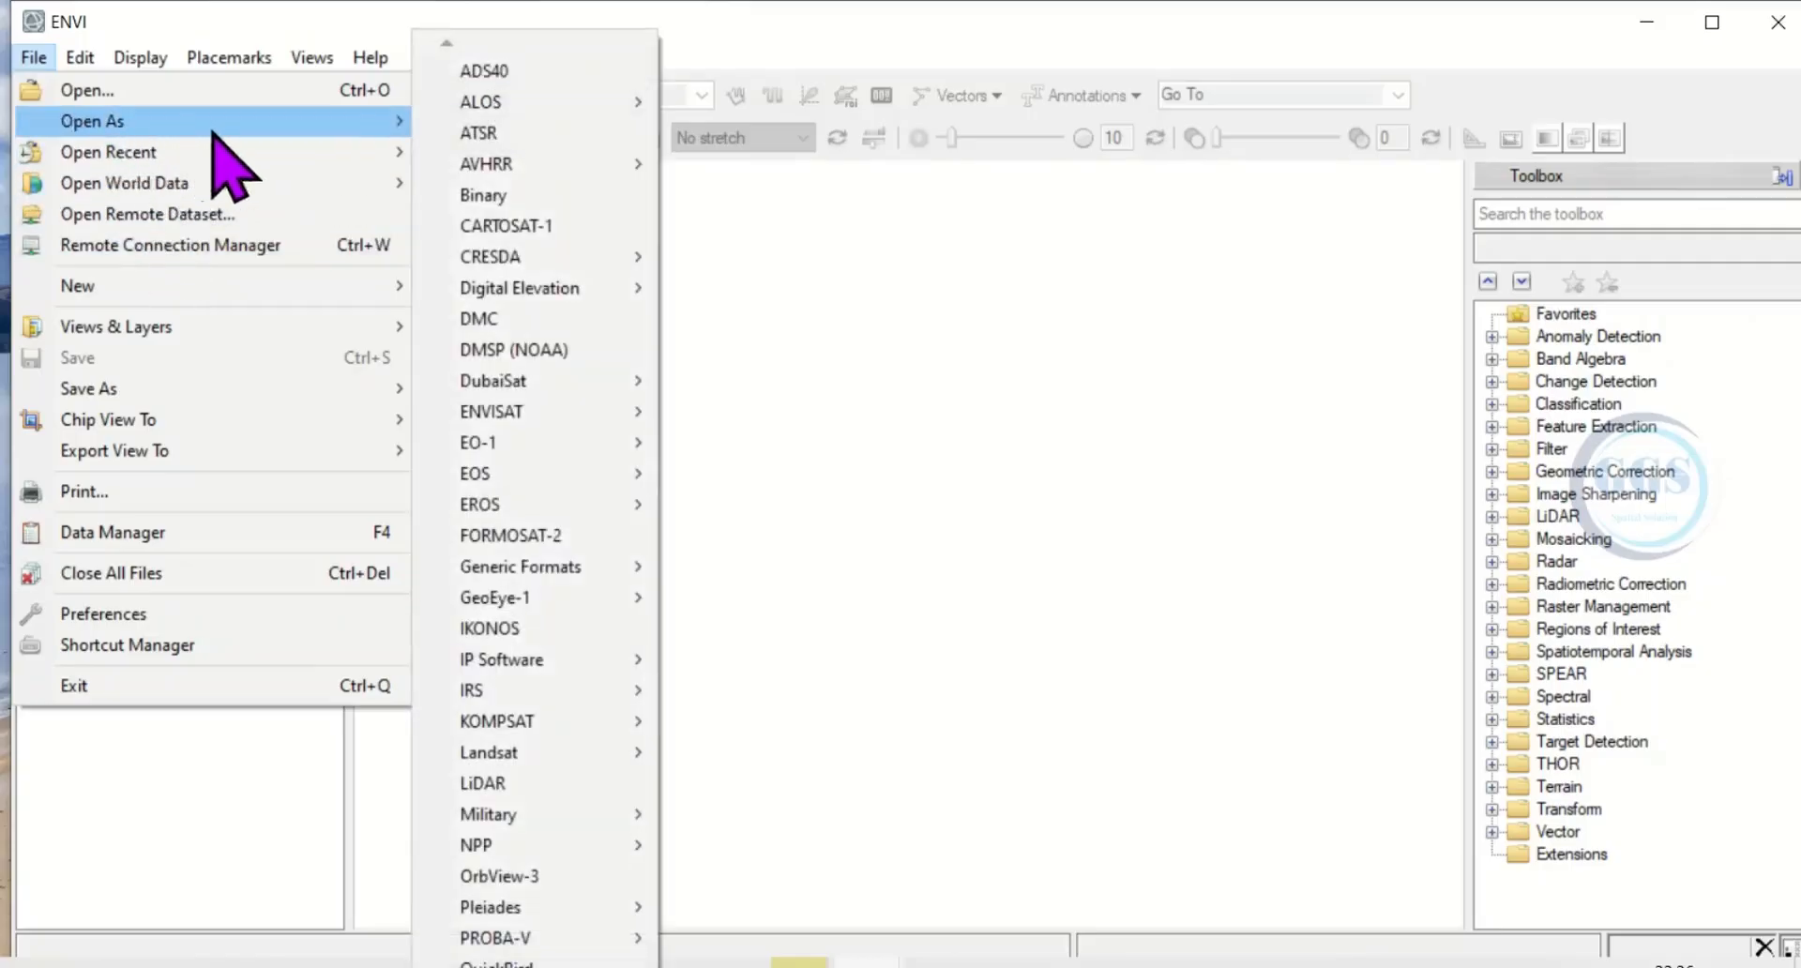
pyautogui.moveTo(482, 98)
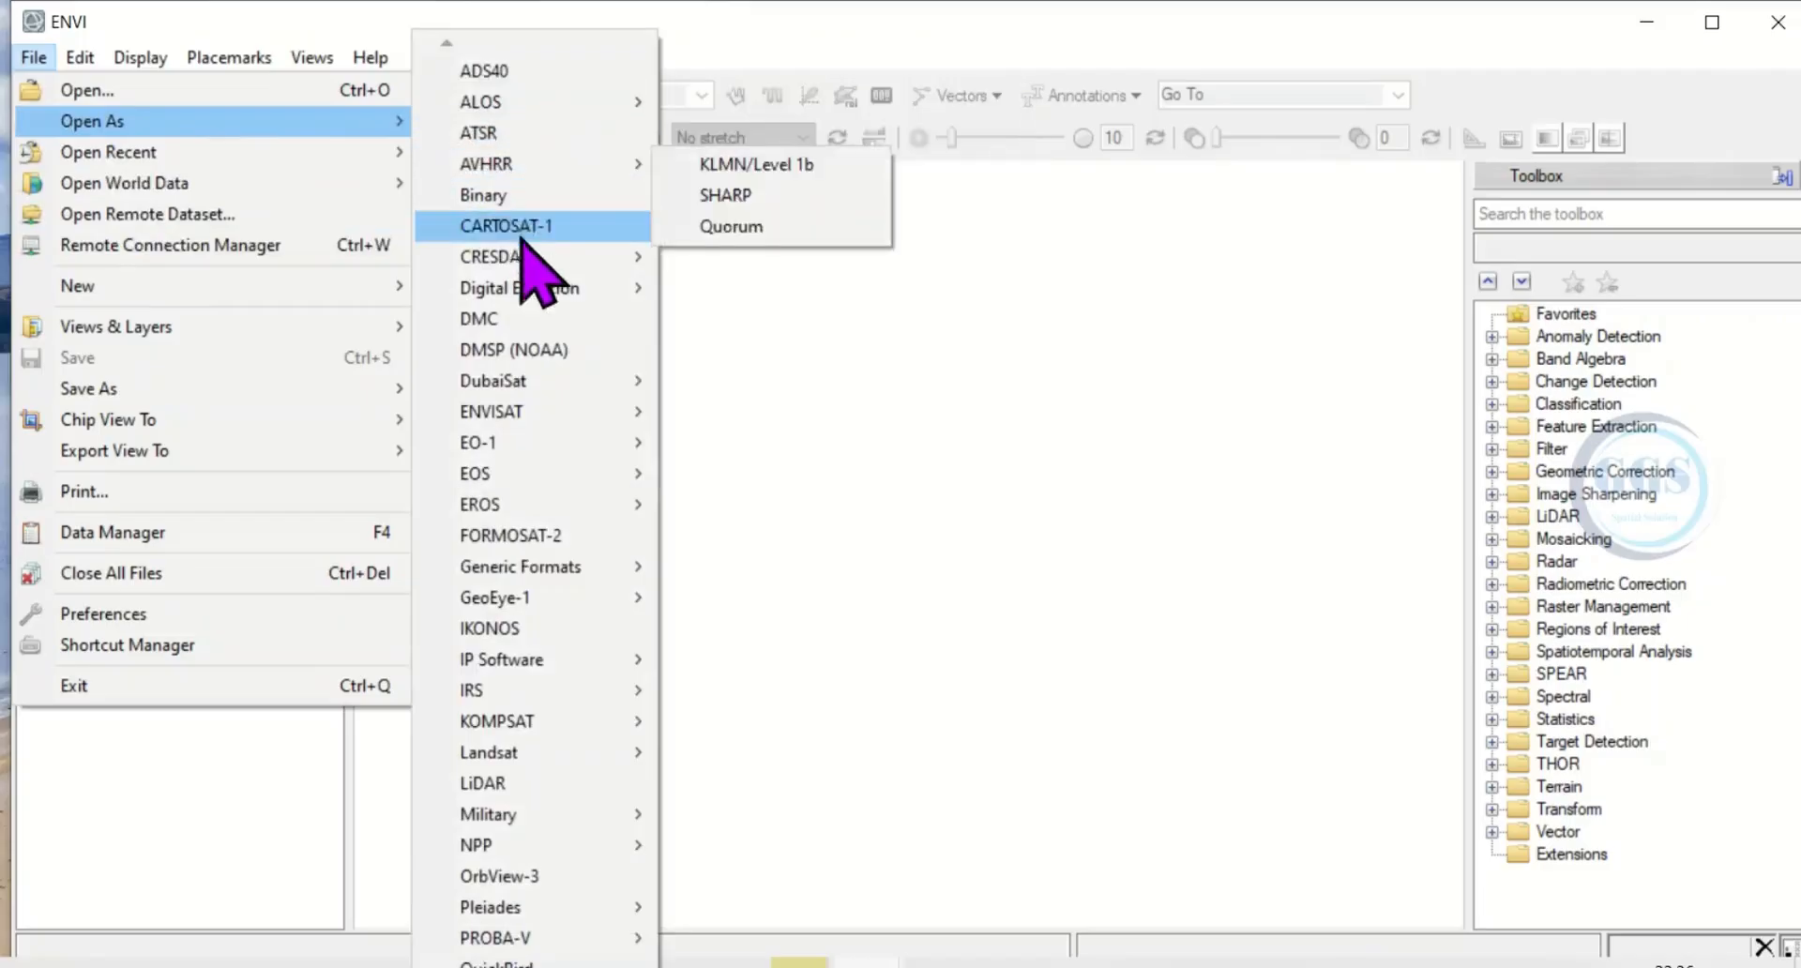
pyautogui.moveTo(517, 289)
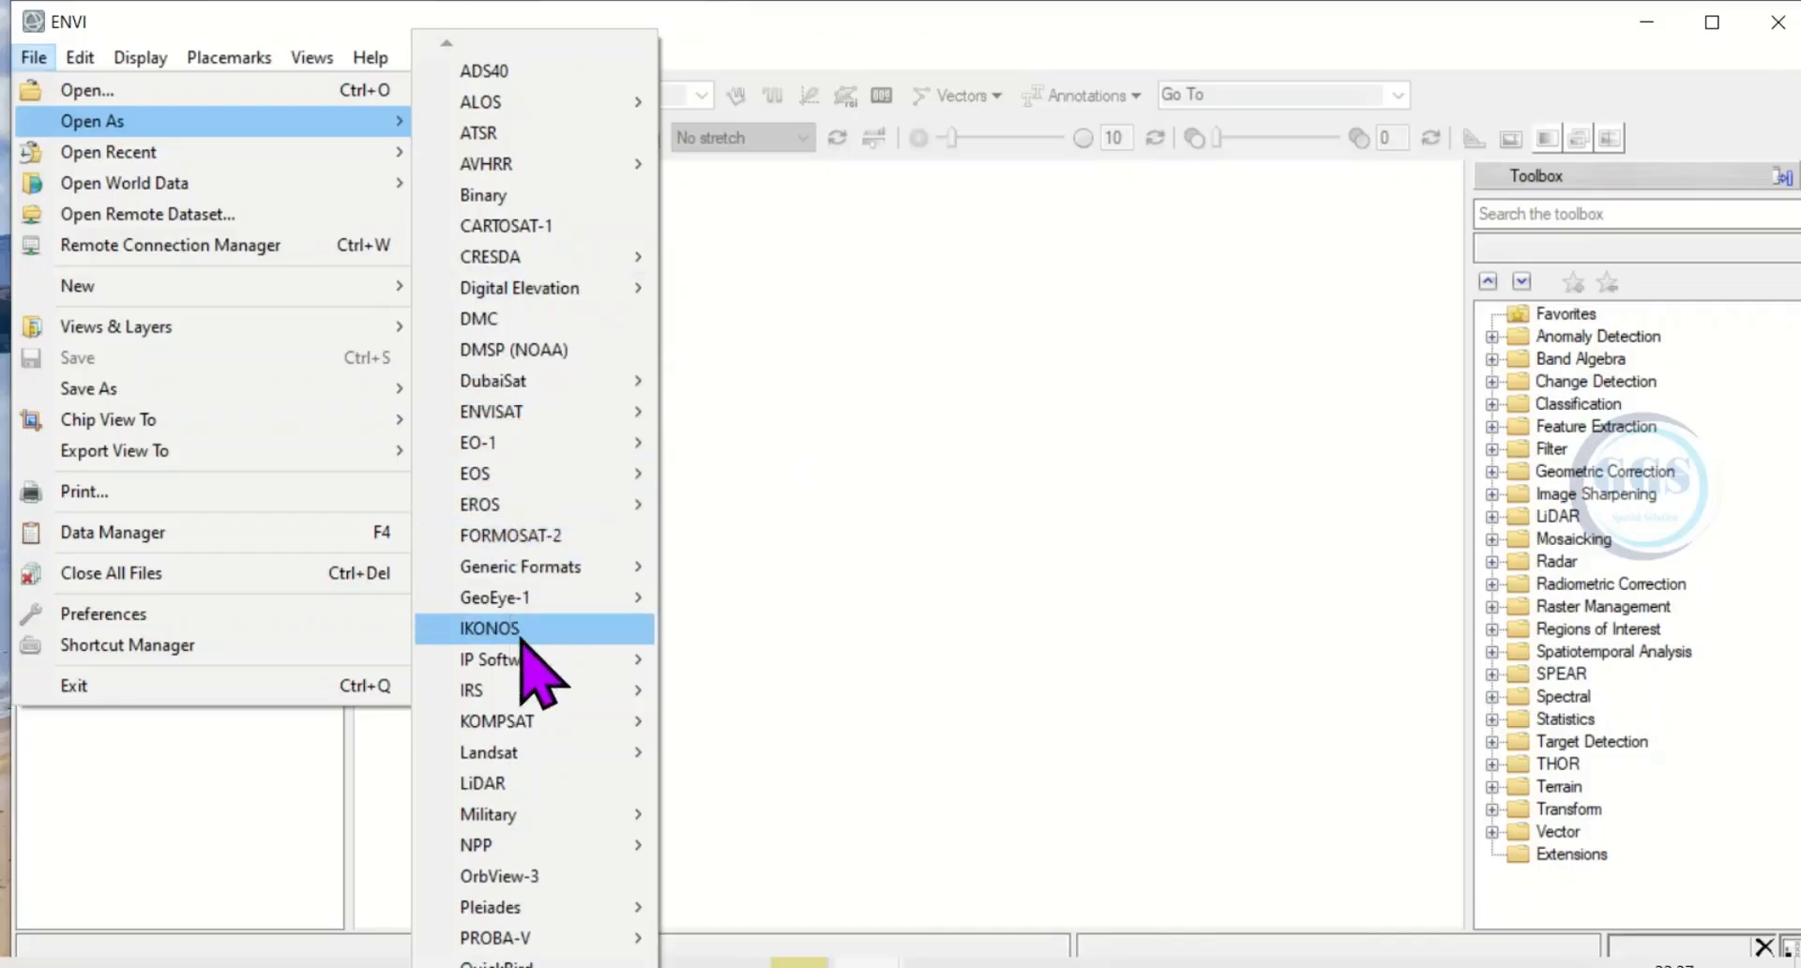
pyautogui.moveTo(513, 755)
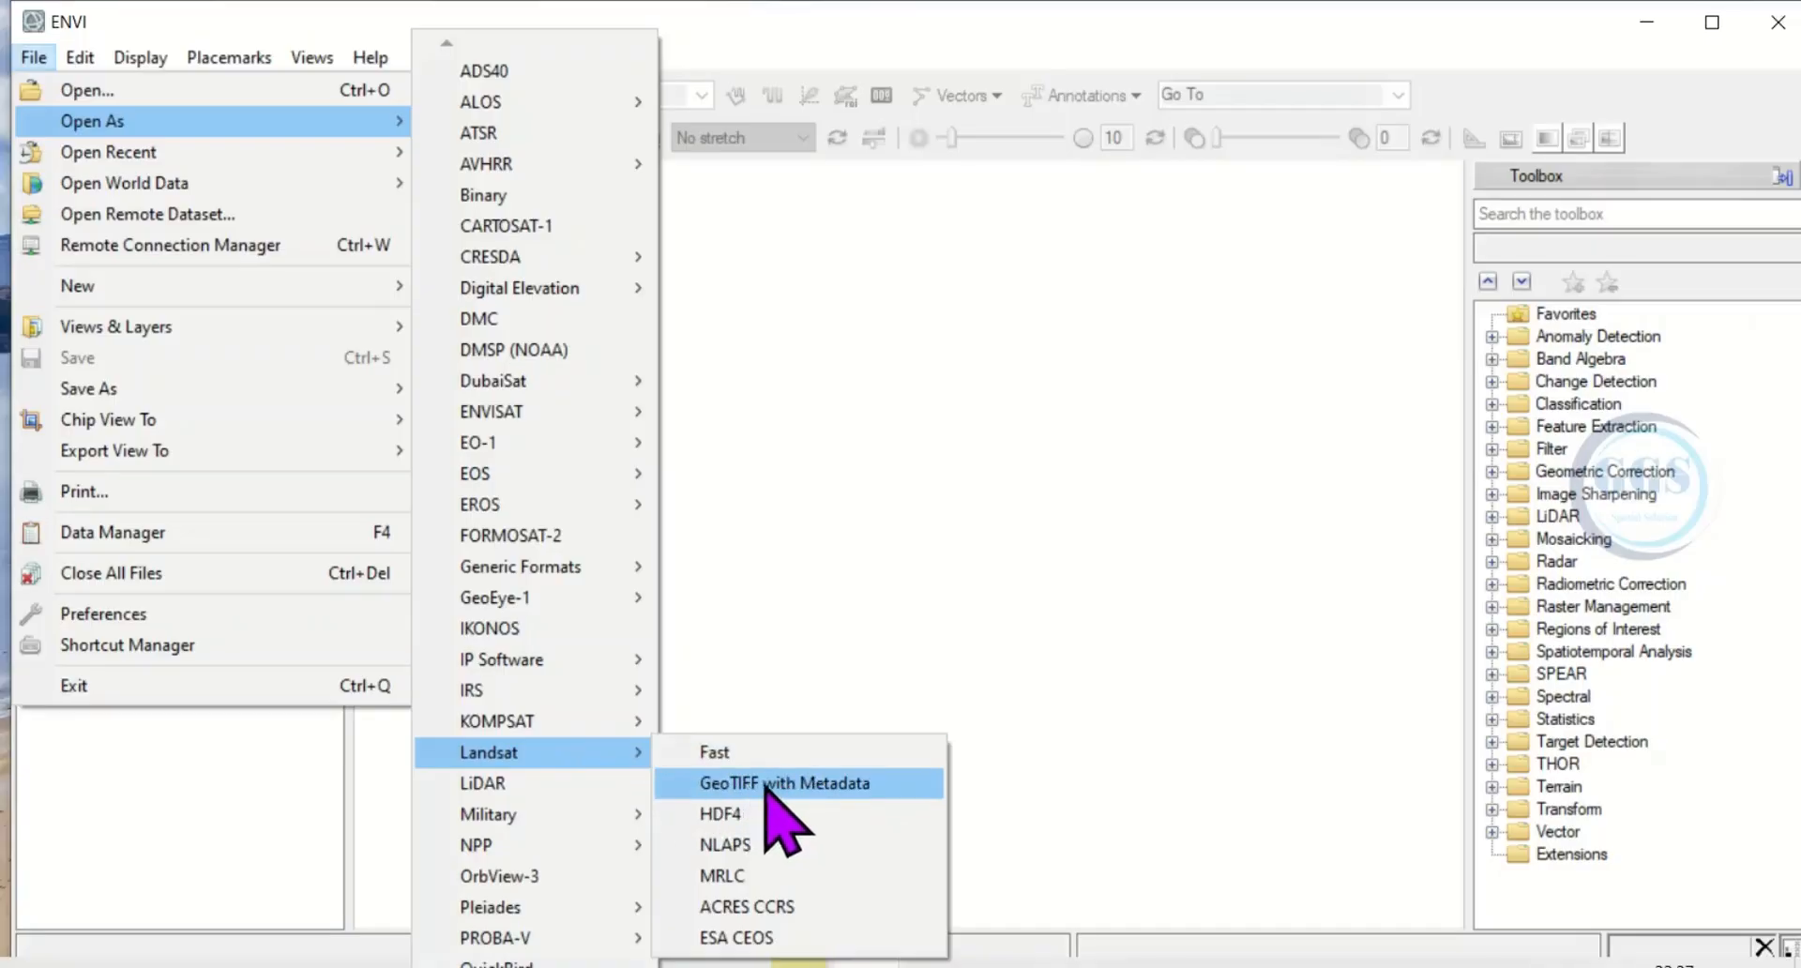
pyautogui.click(778, 753)
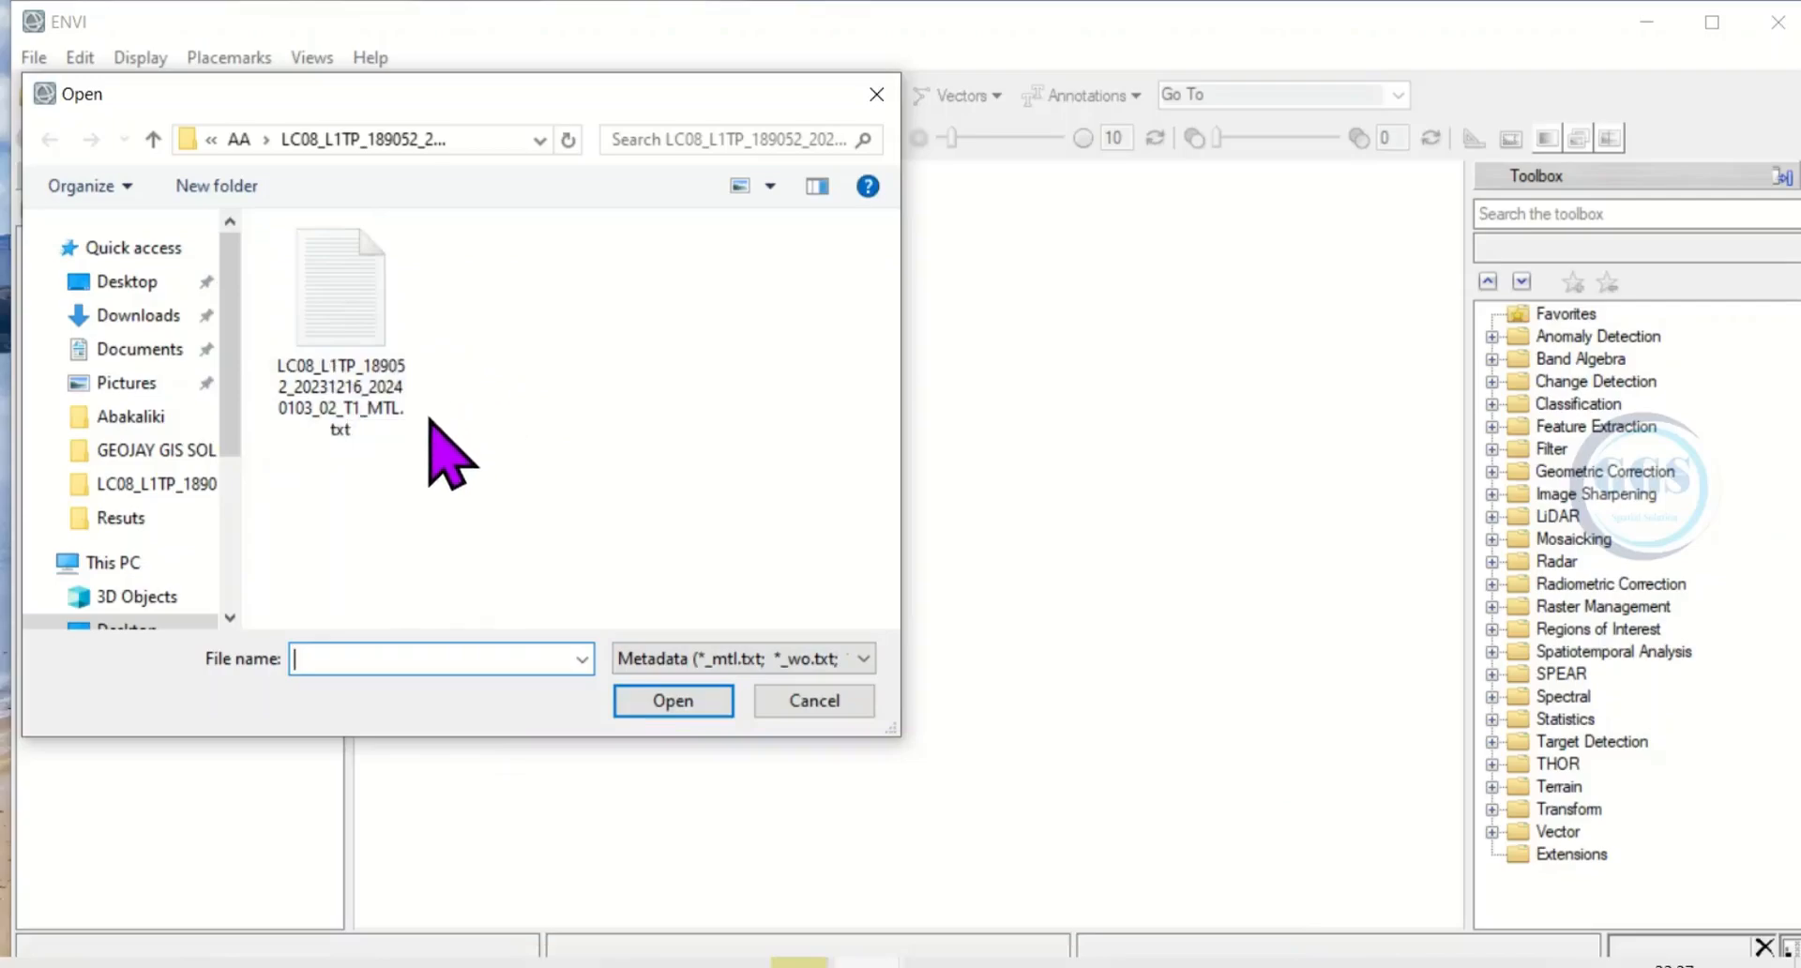
pyautogui.click(366, 396)
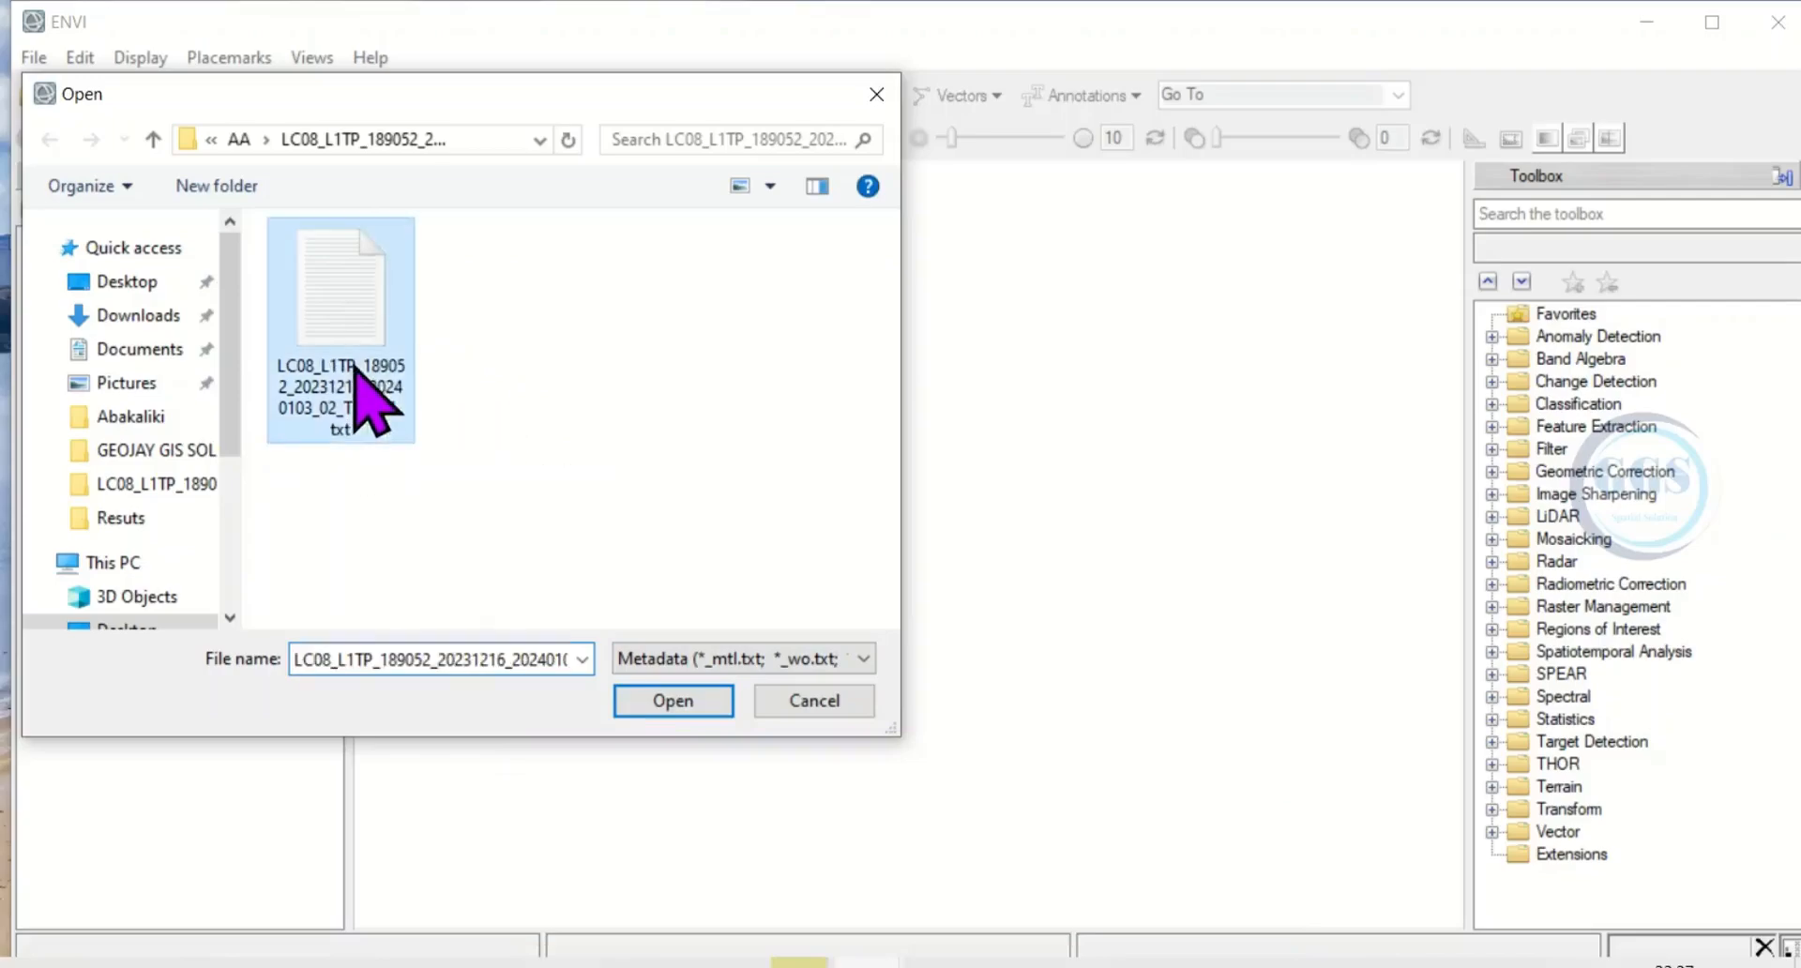
pyautogui.click(690, 708)
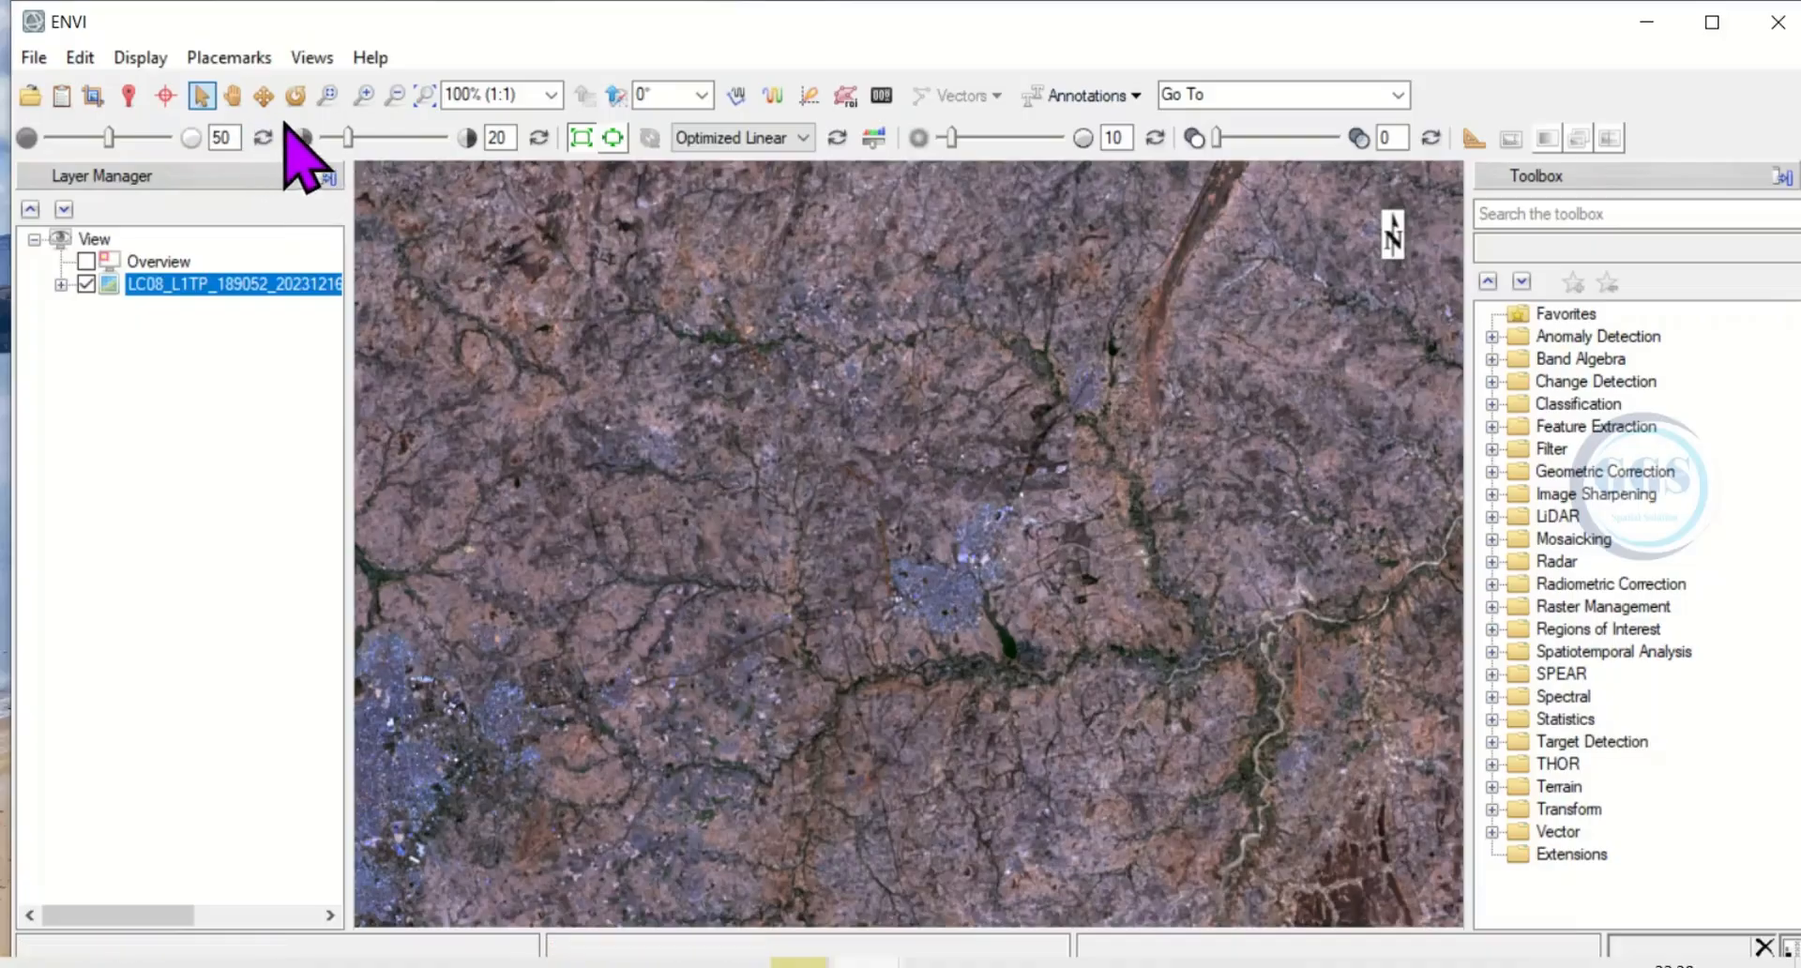
# Zoom in and out on the multispectral scene and fit its full extent in the view.
pyautogui.click(365, 94)
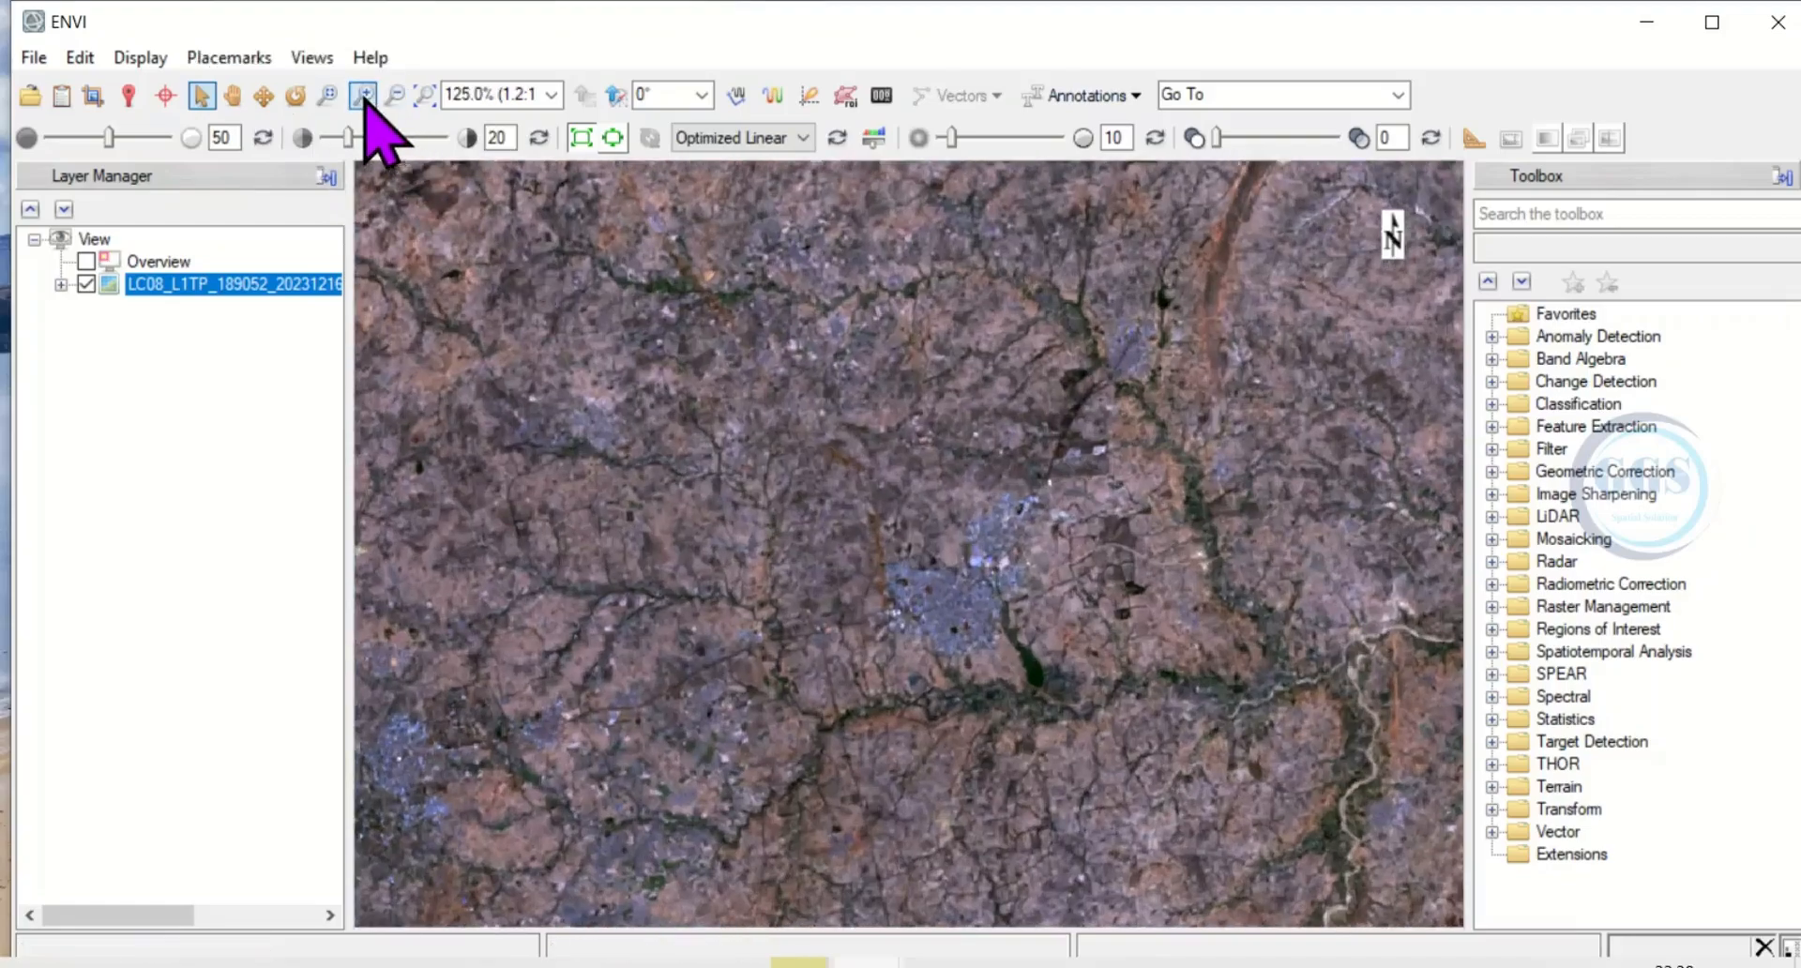
pyautogui.click(391, 99)
pyautogui.click(391, 99)
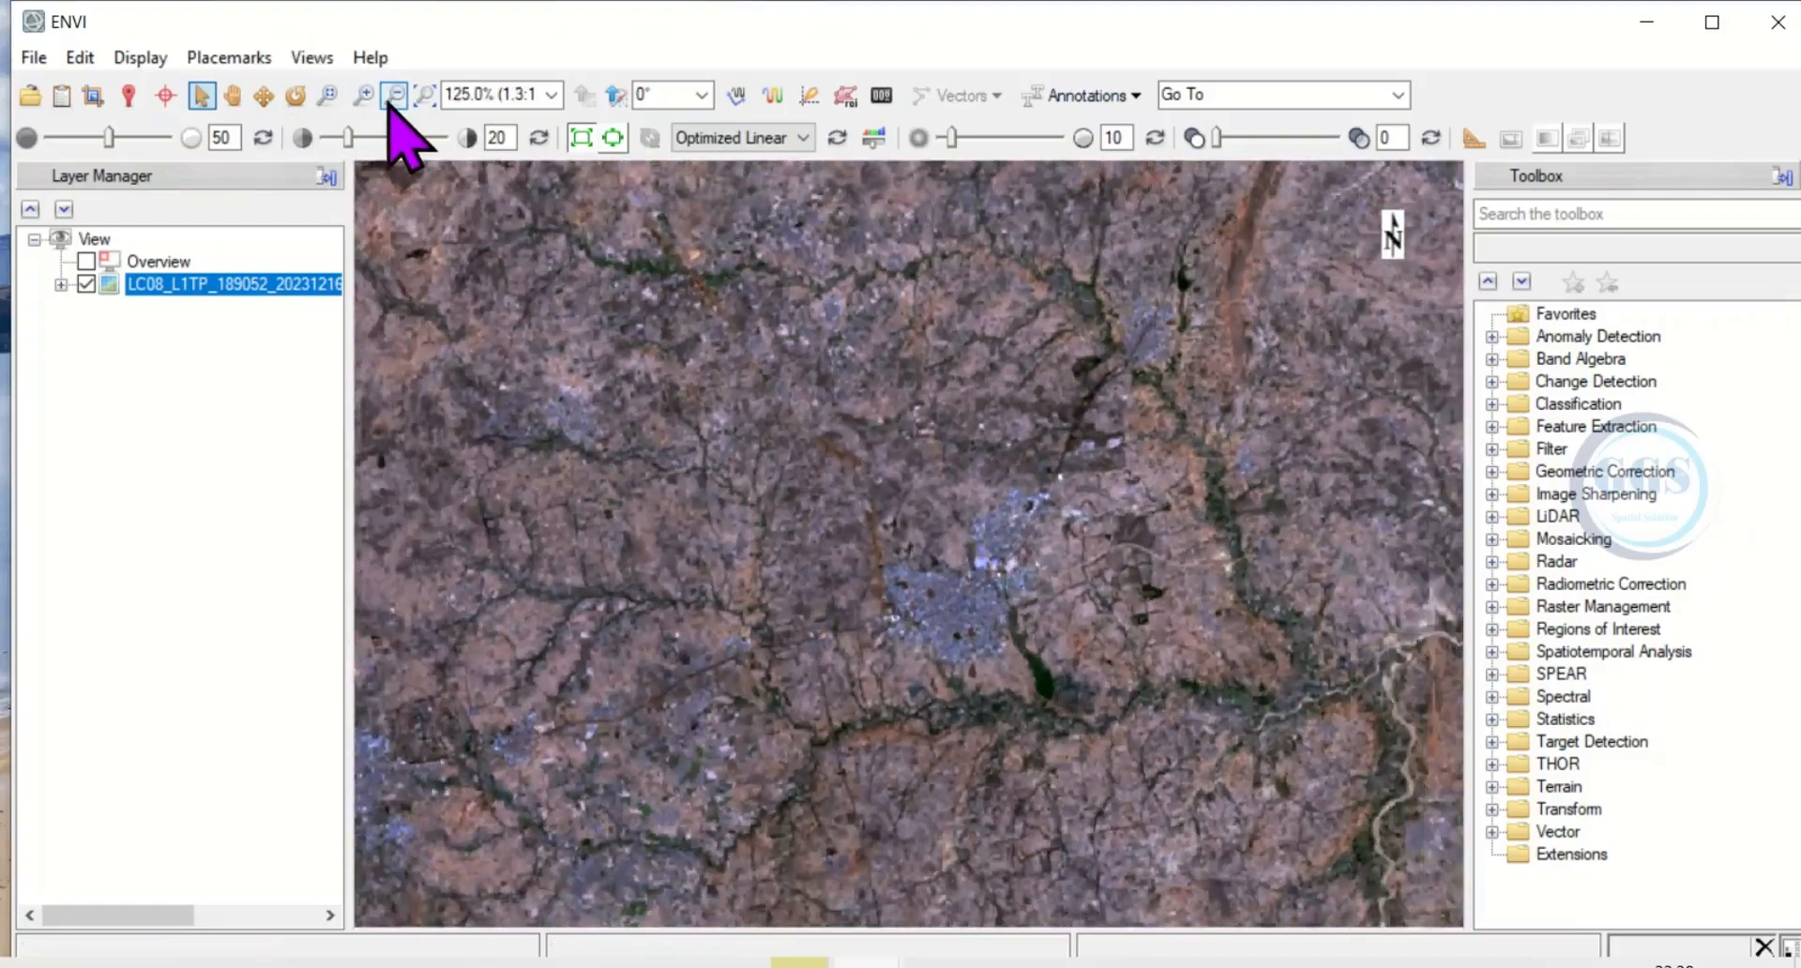
pyautogui.click(391, 100)
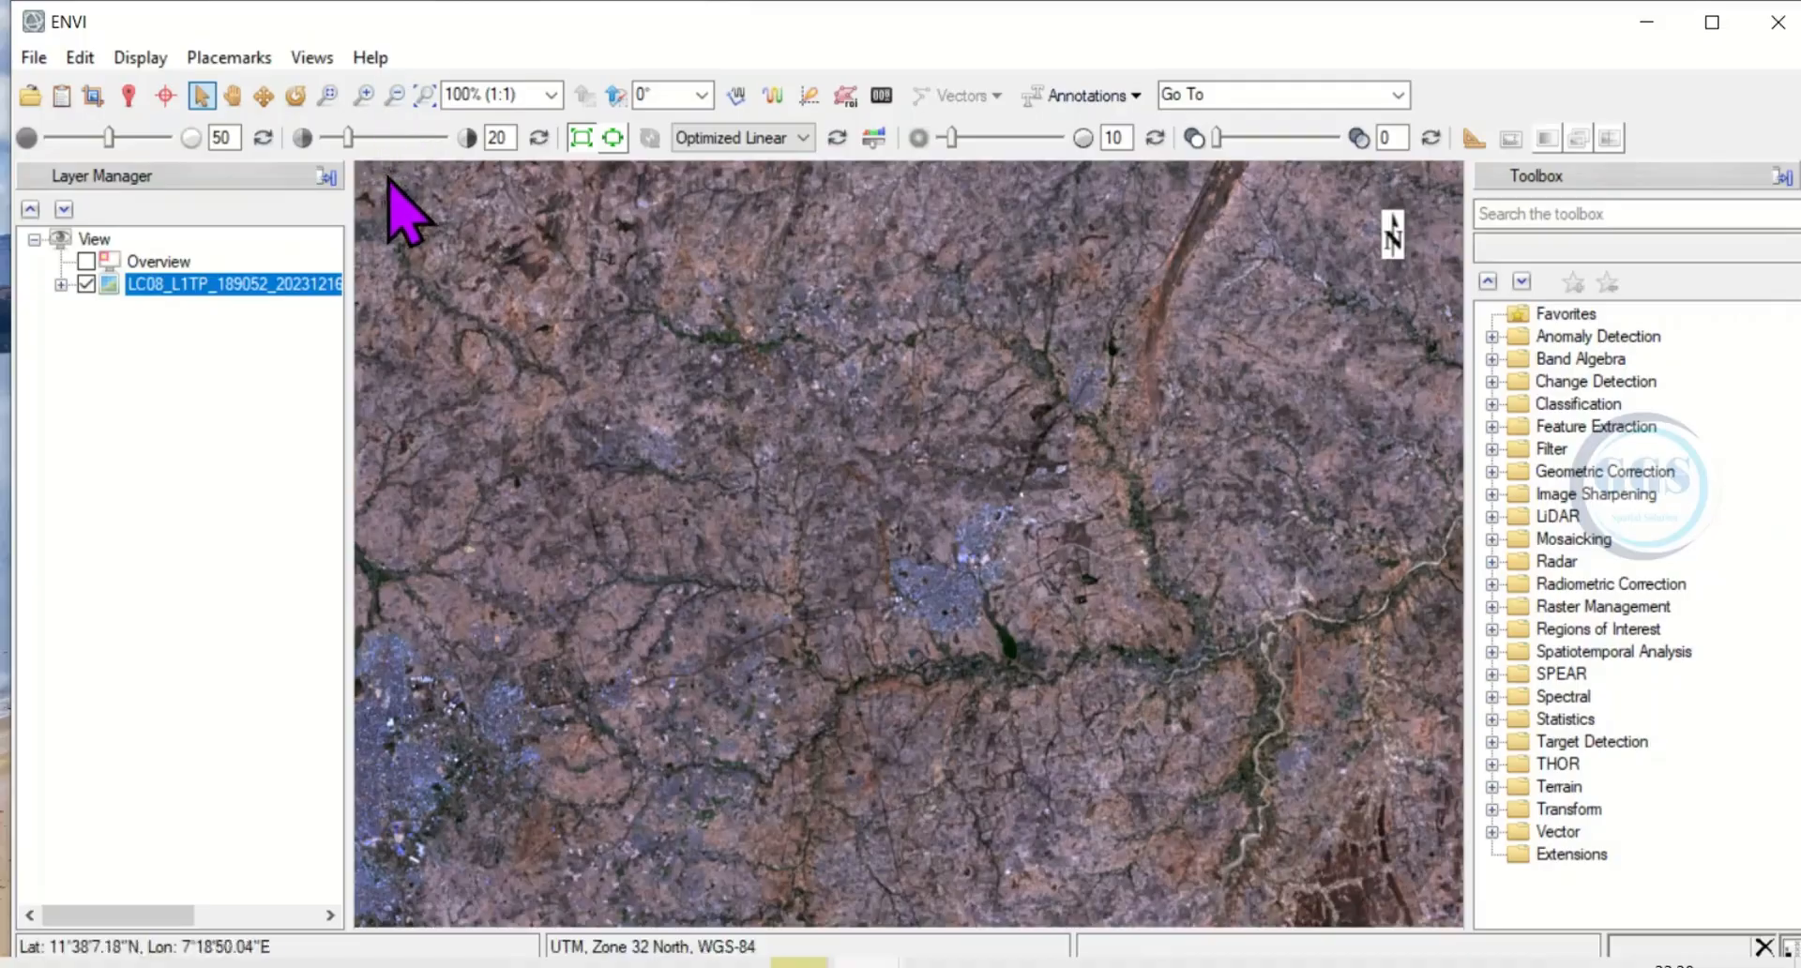
pyautogui.click(424, 96)
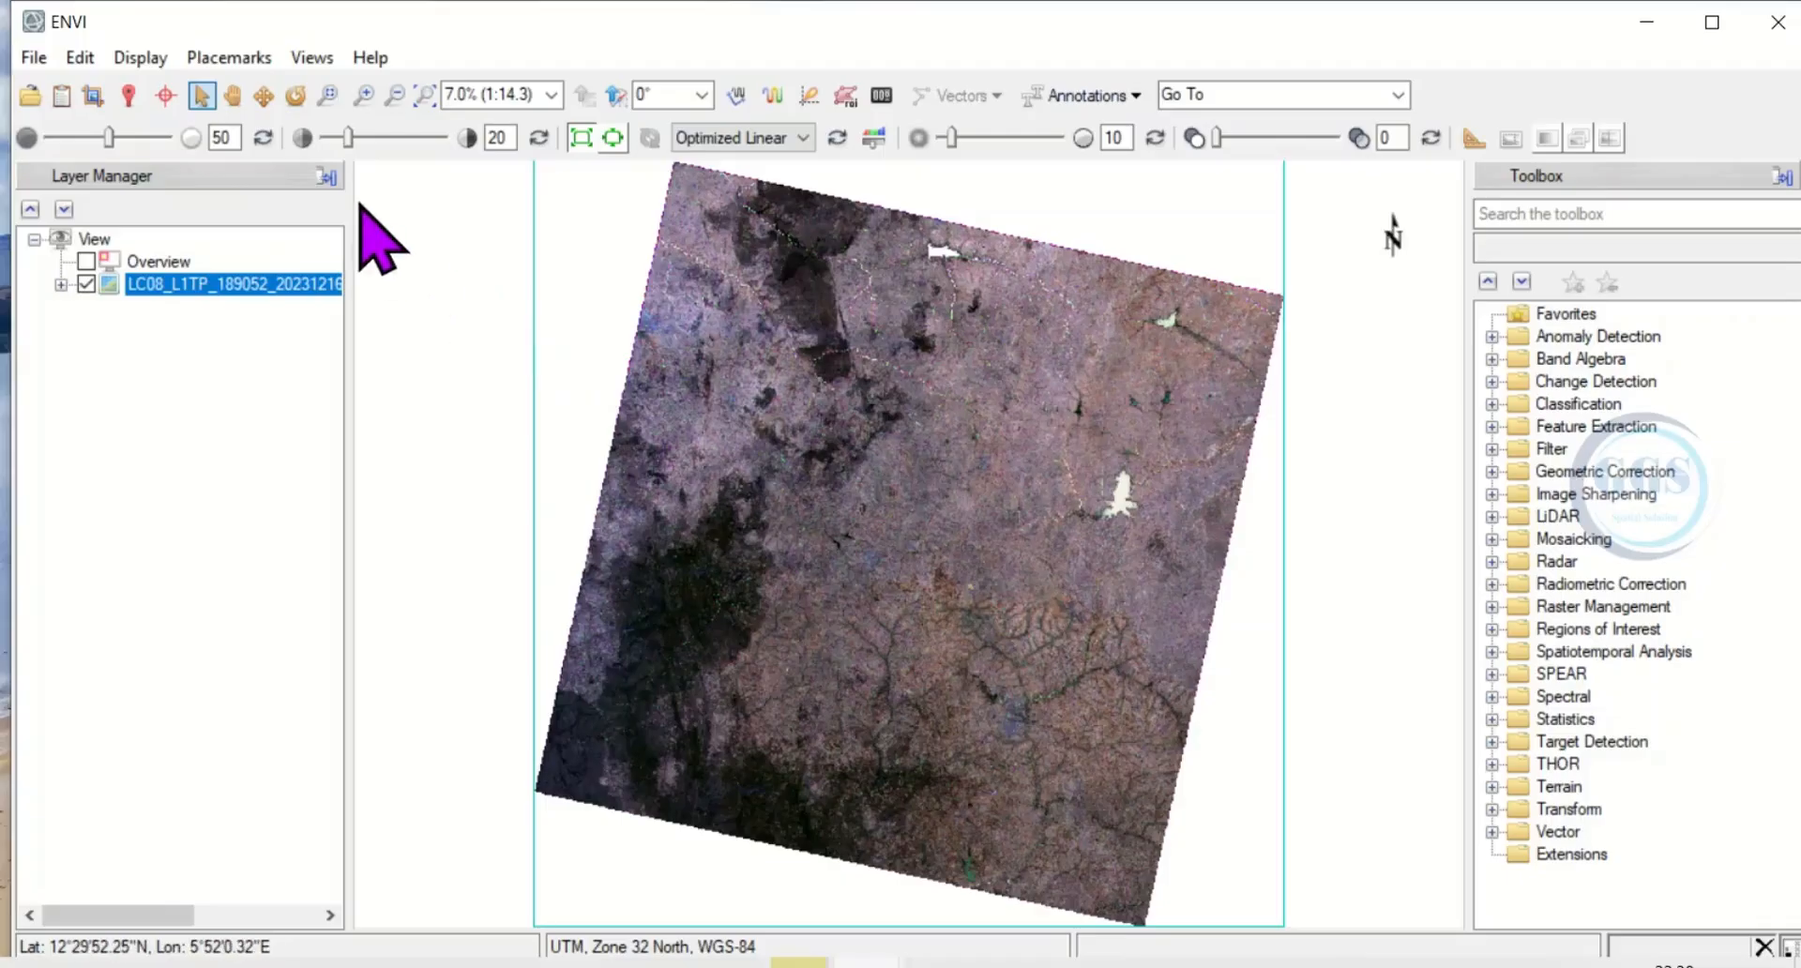
# Examine the bands of the loaded Landsat files in the Data Manager by expanding and collapsing all entries.
pyautogui.click(61, 95)
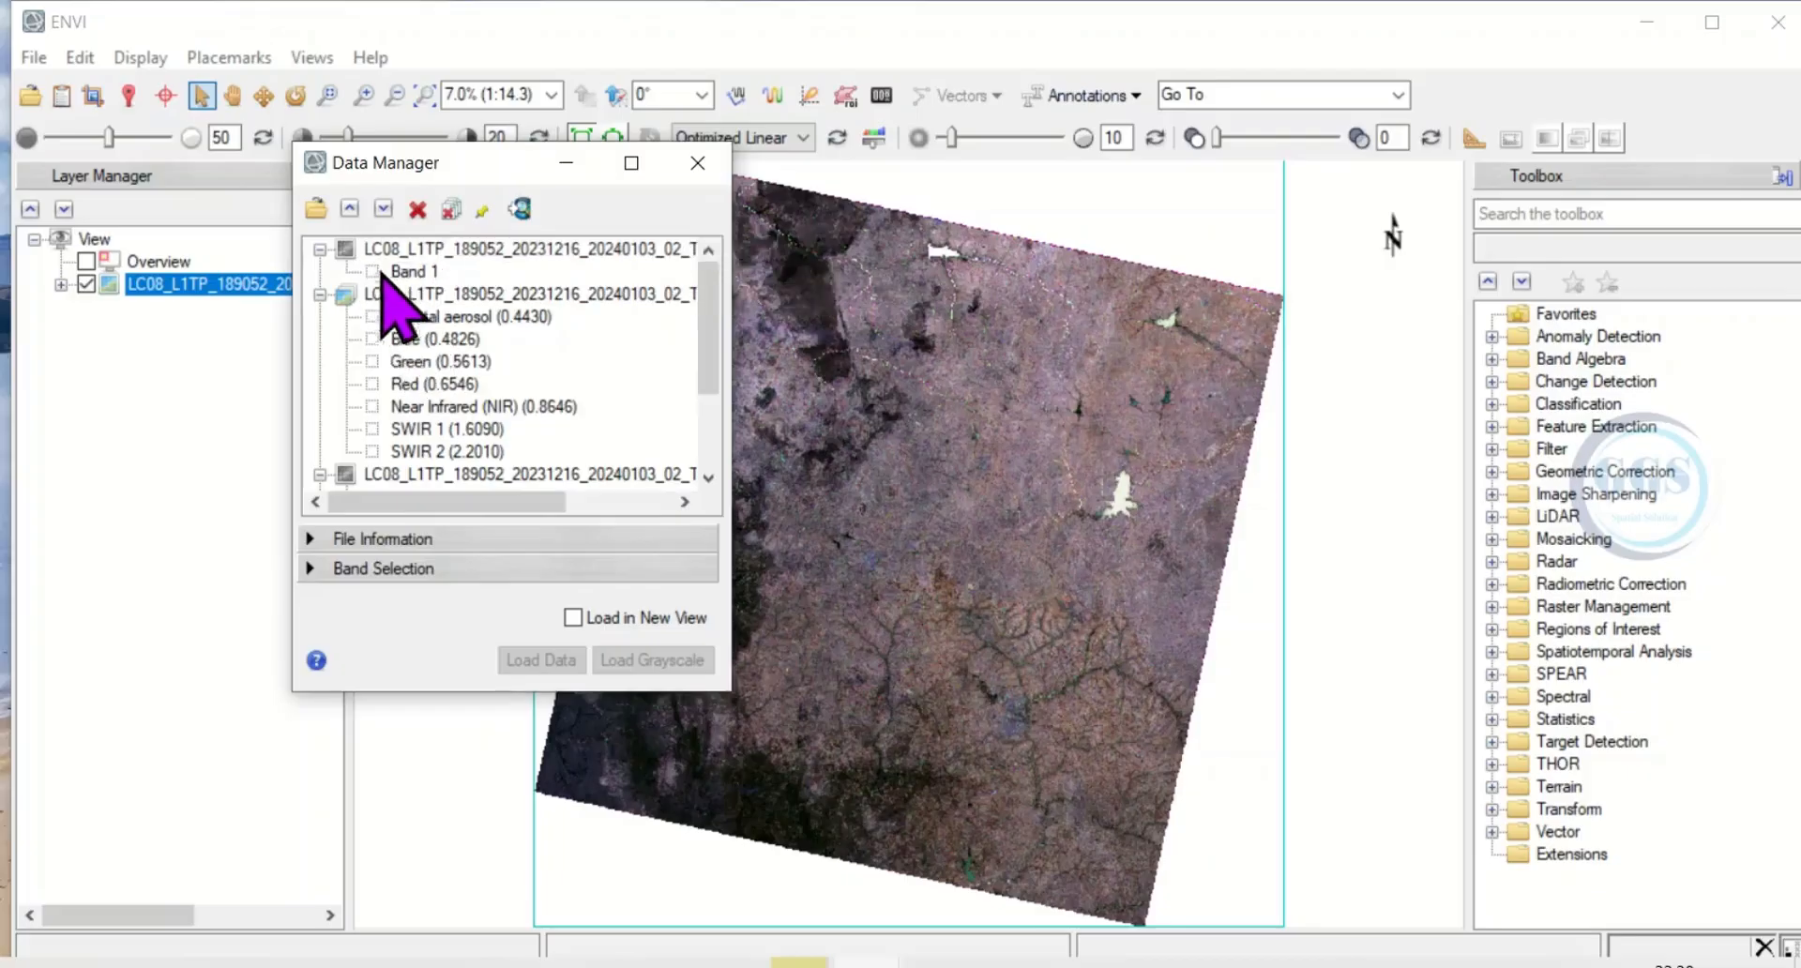
pyautogui.click(349, 211)
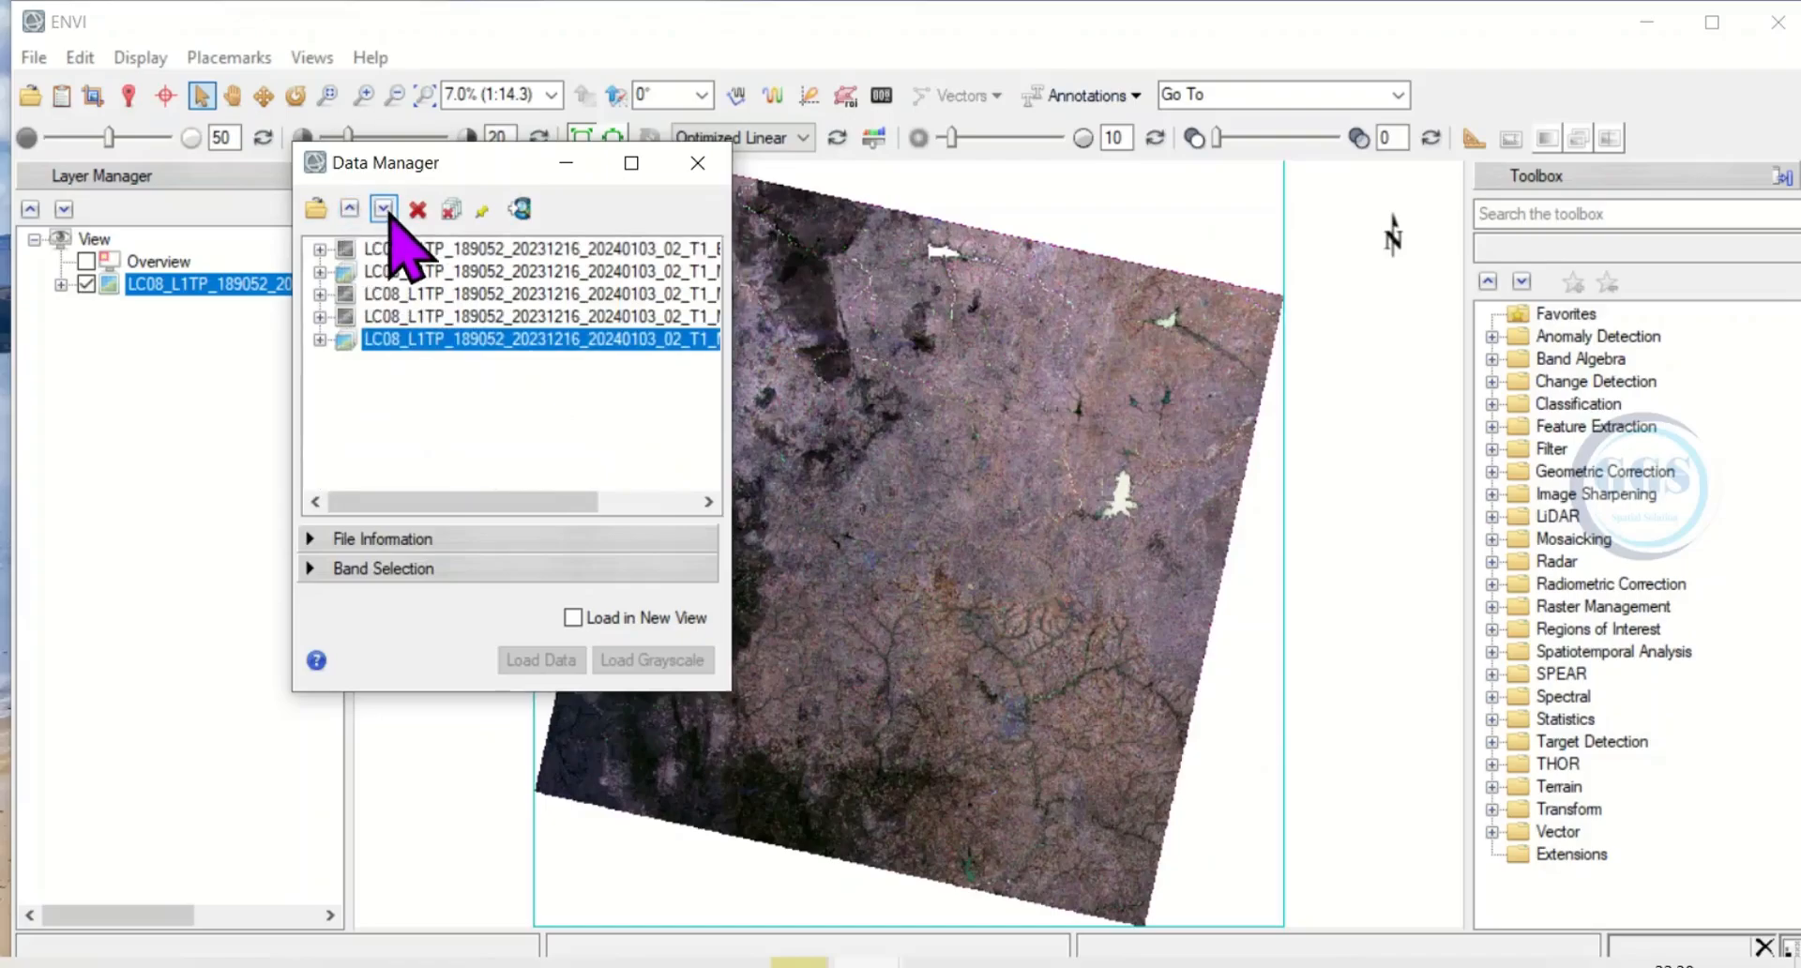
pyautogui.click(384, 210)
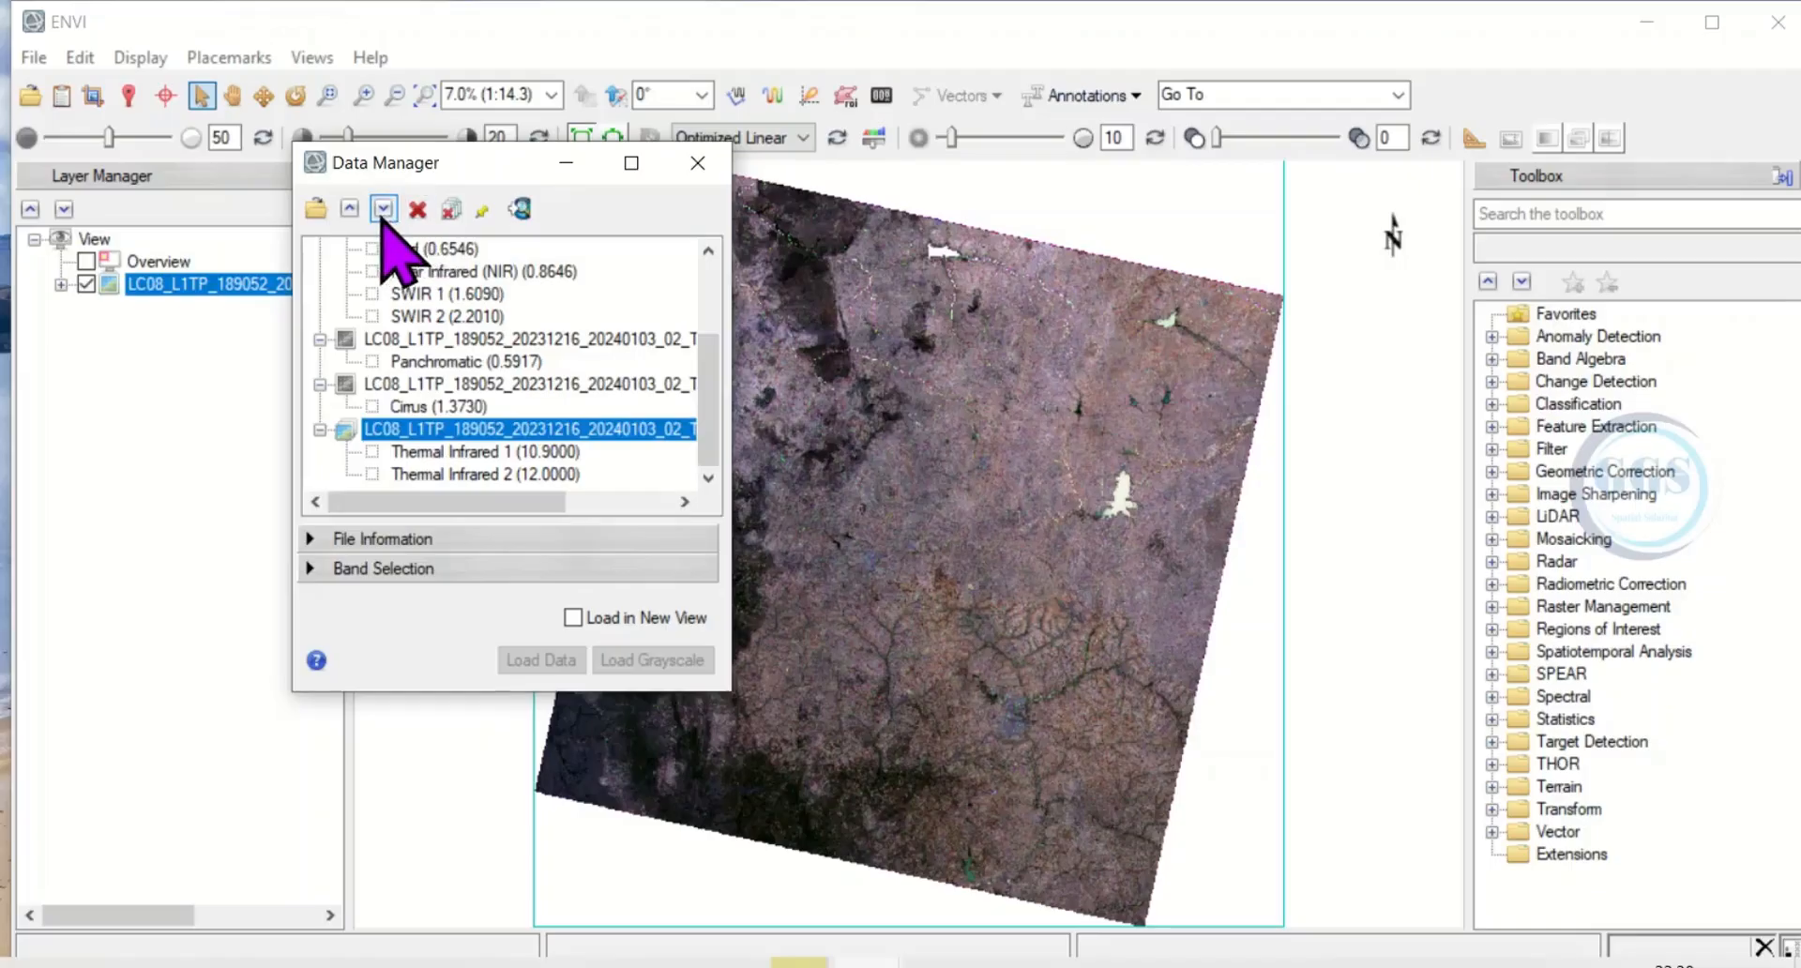
pyautogui.click(350, 208)
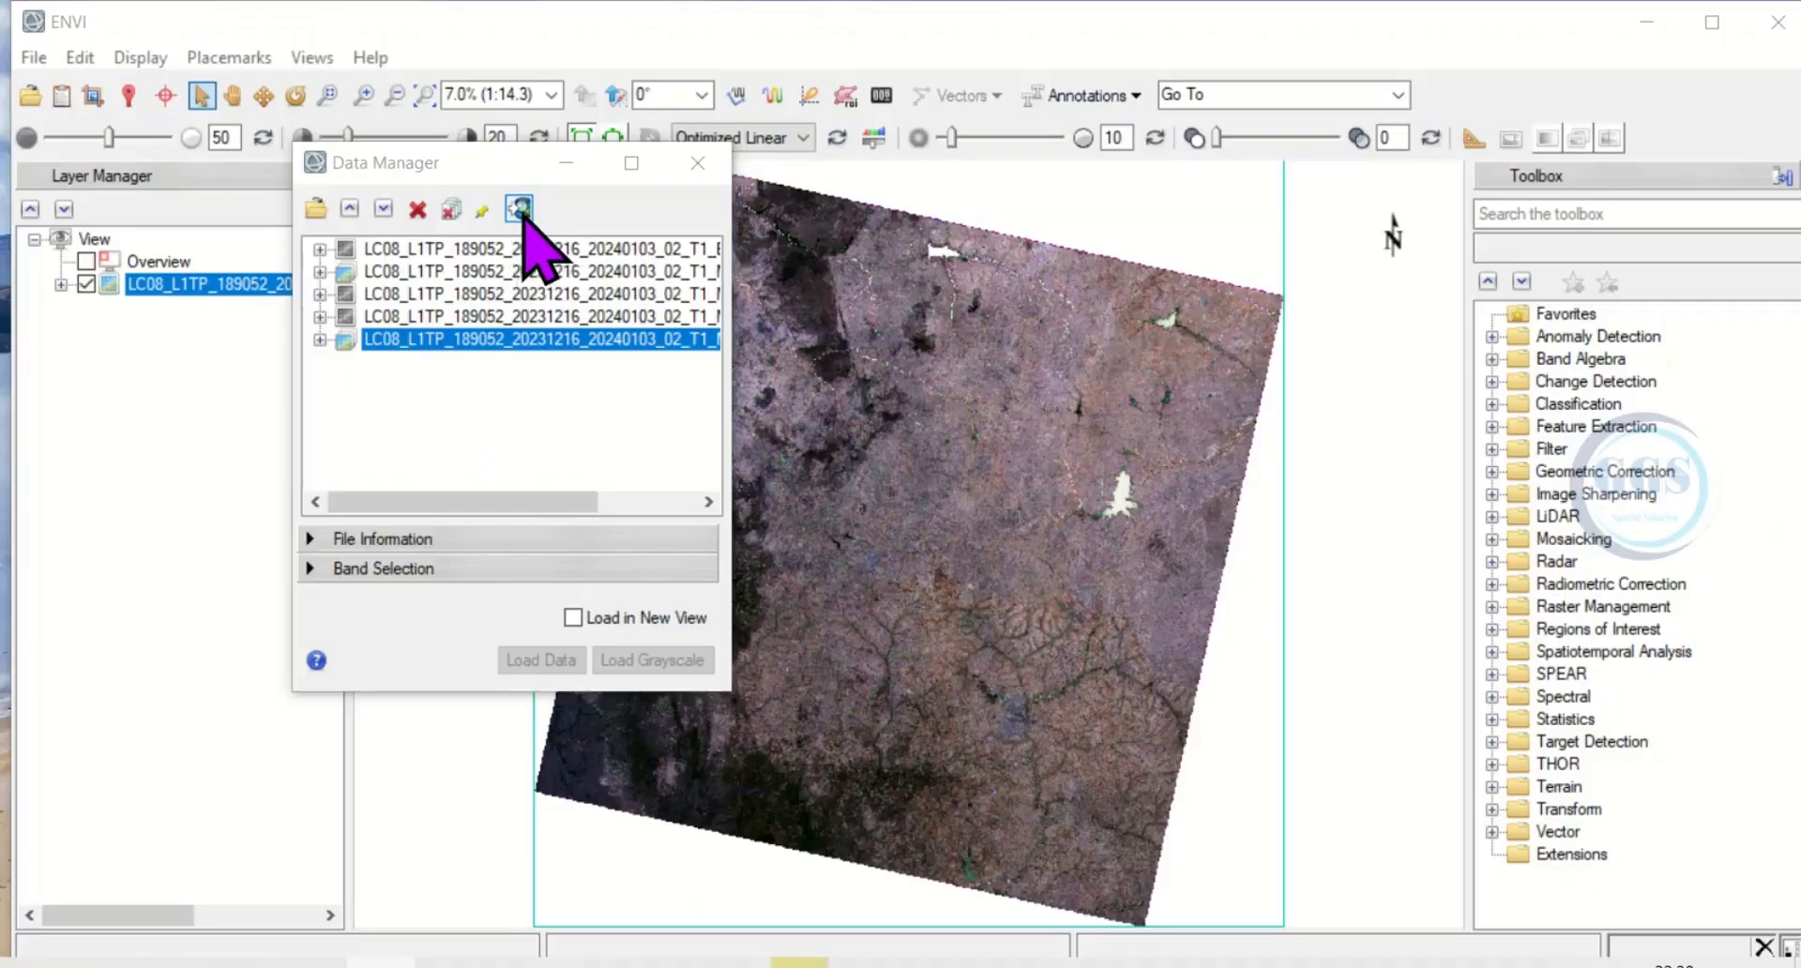
# Review the selected thermal file's information for file type, sensor type and pixel size, and close the Data Manager.
pyautogui.click(334, 540)
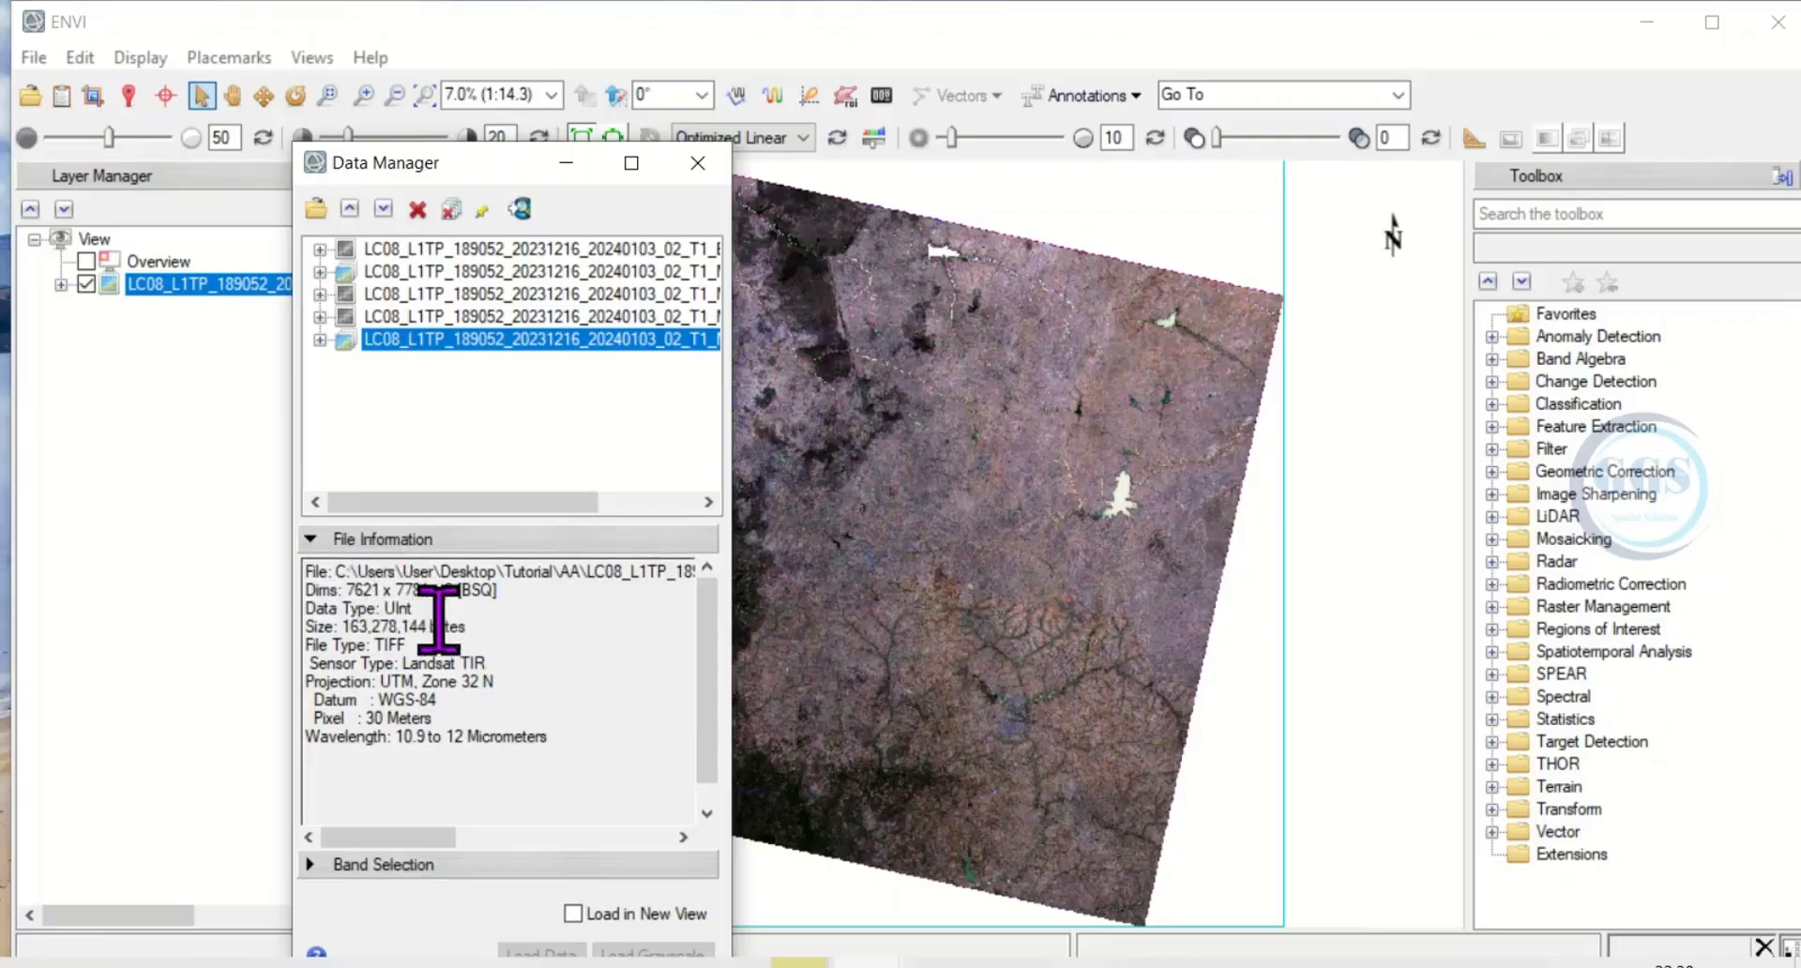
pyautogui.moveTo(468, 626); pyautogui.dragTo(387, 648)
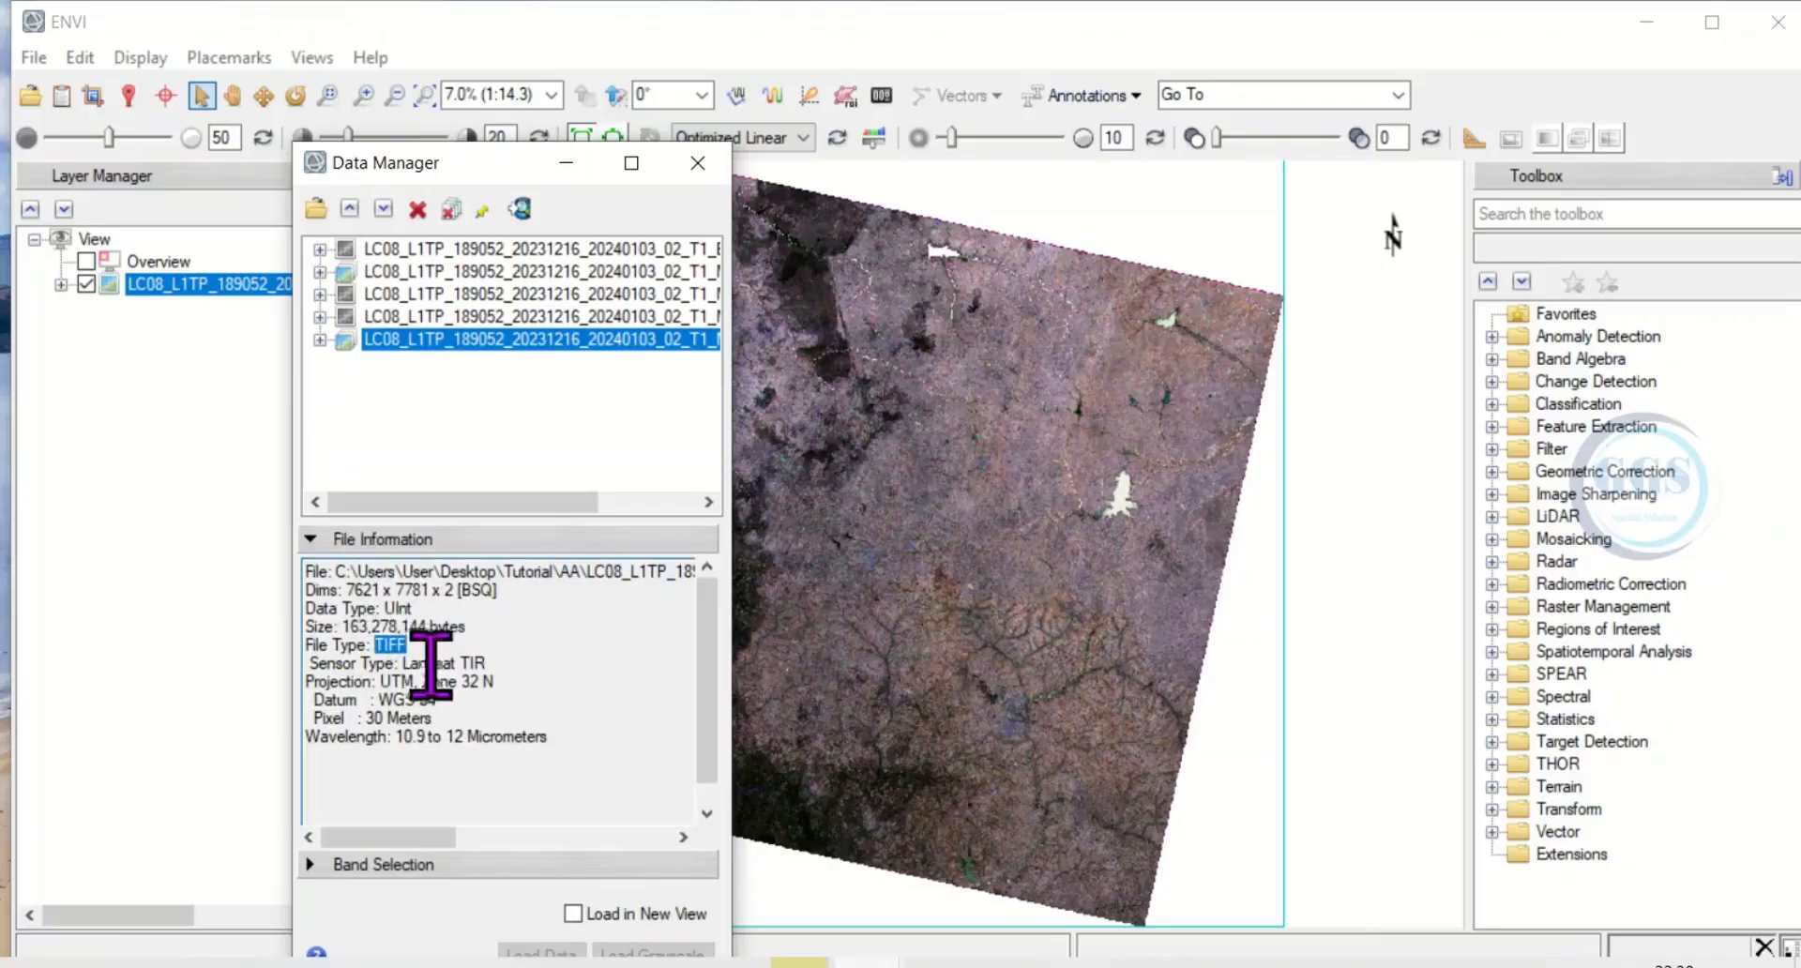
pyautogui.moveTo(487, 663); pyautogui.dragTo(407, 664)
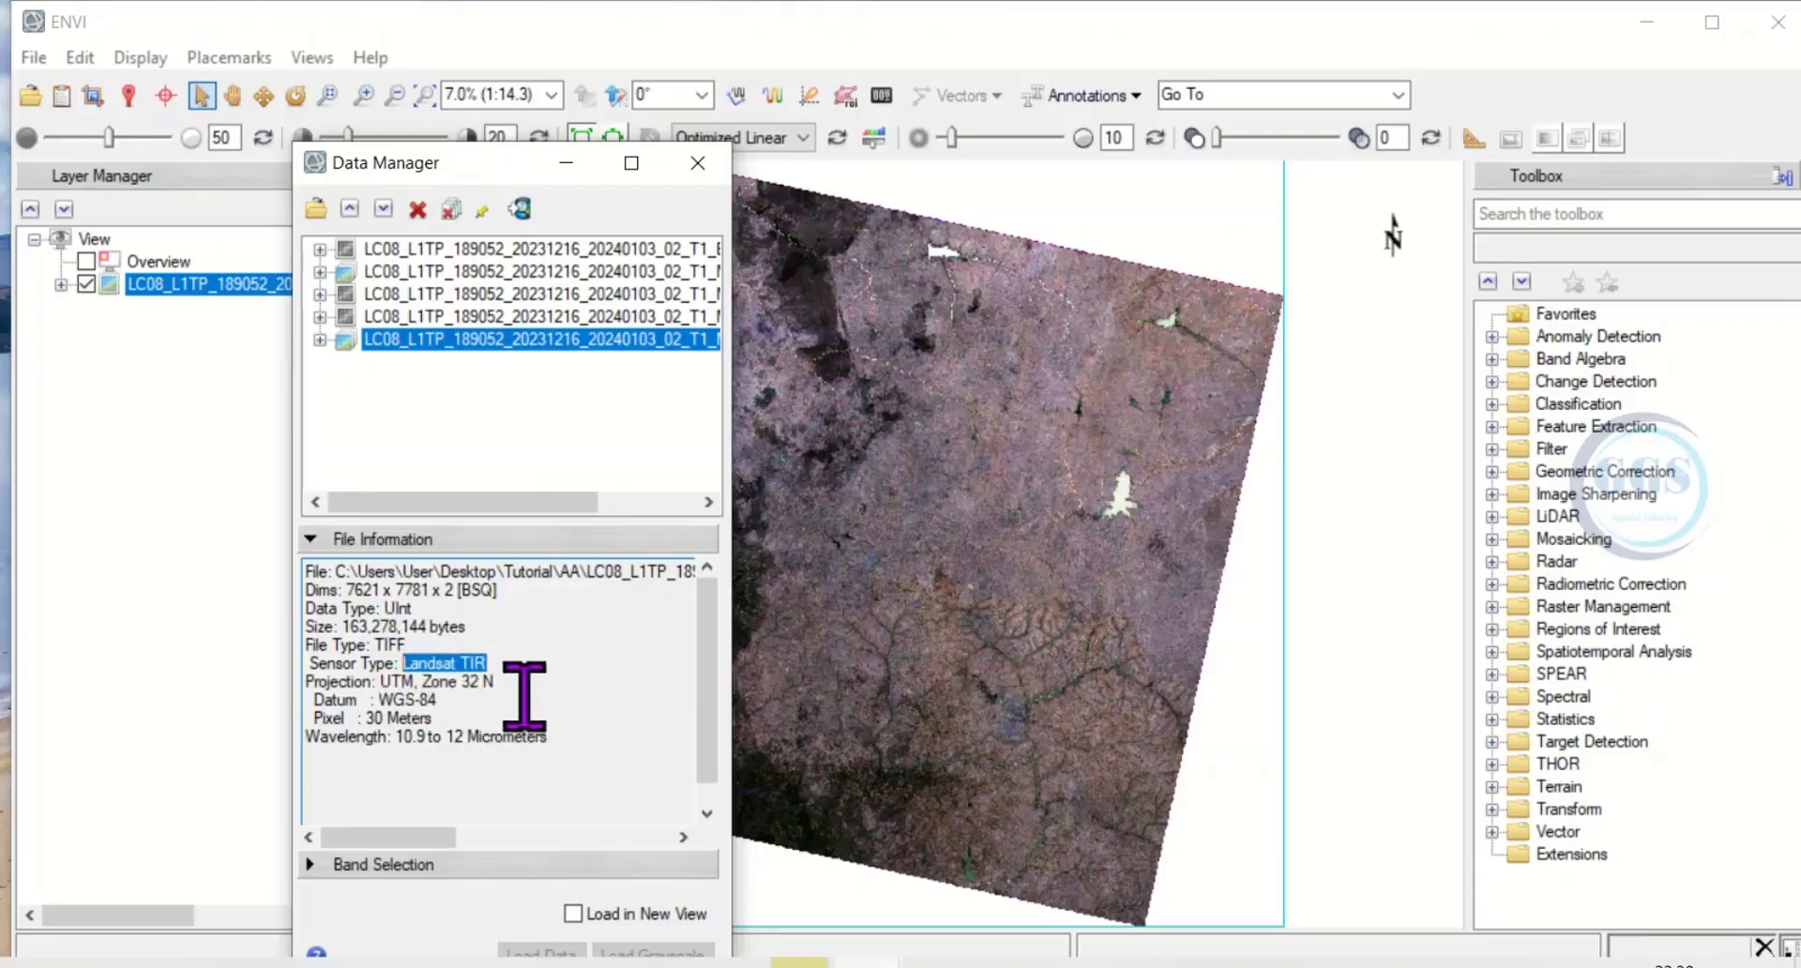
pyautogui.moveTo(507, 701); pyautogui.dragTo(374, 718)
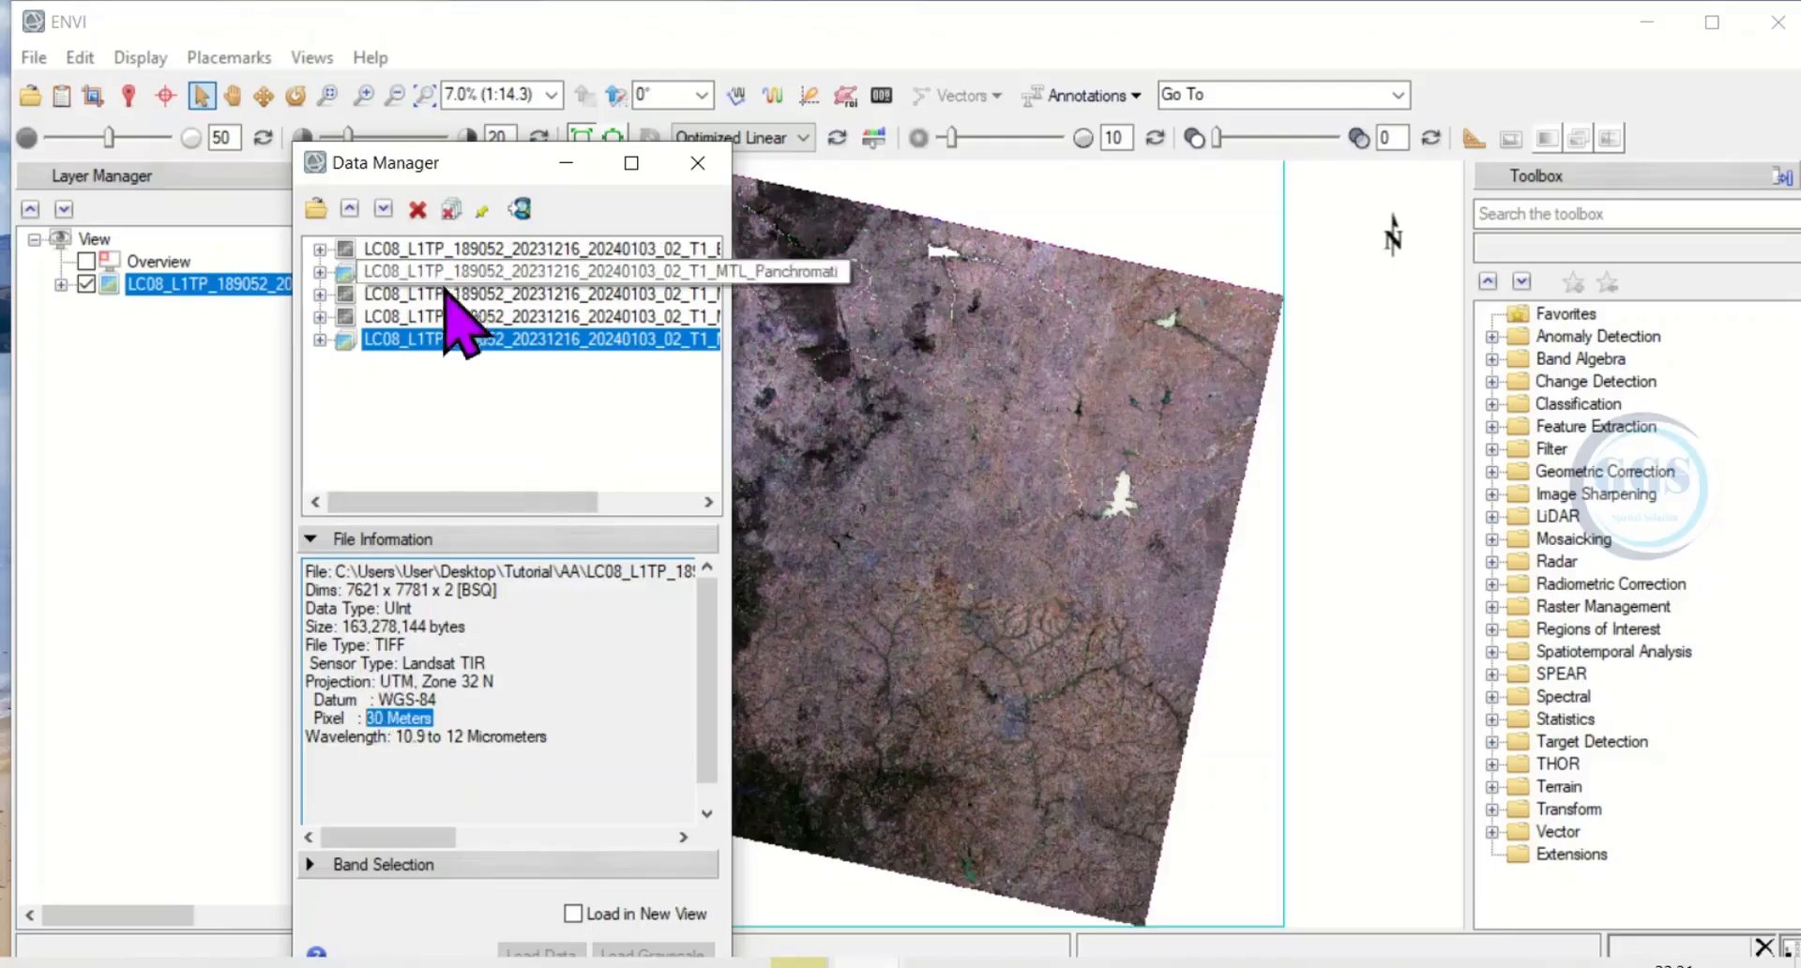
pyautogui.click(696, 165)
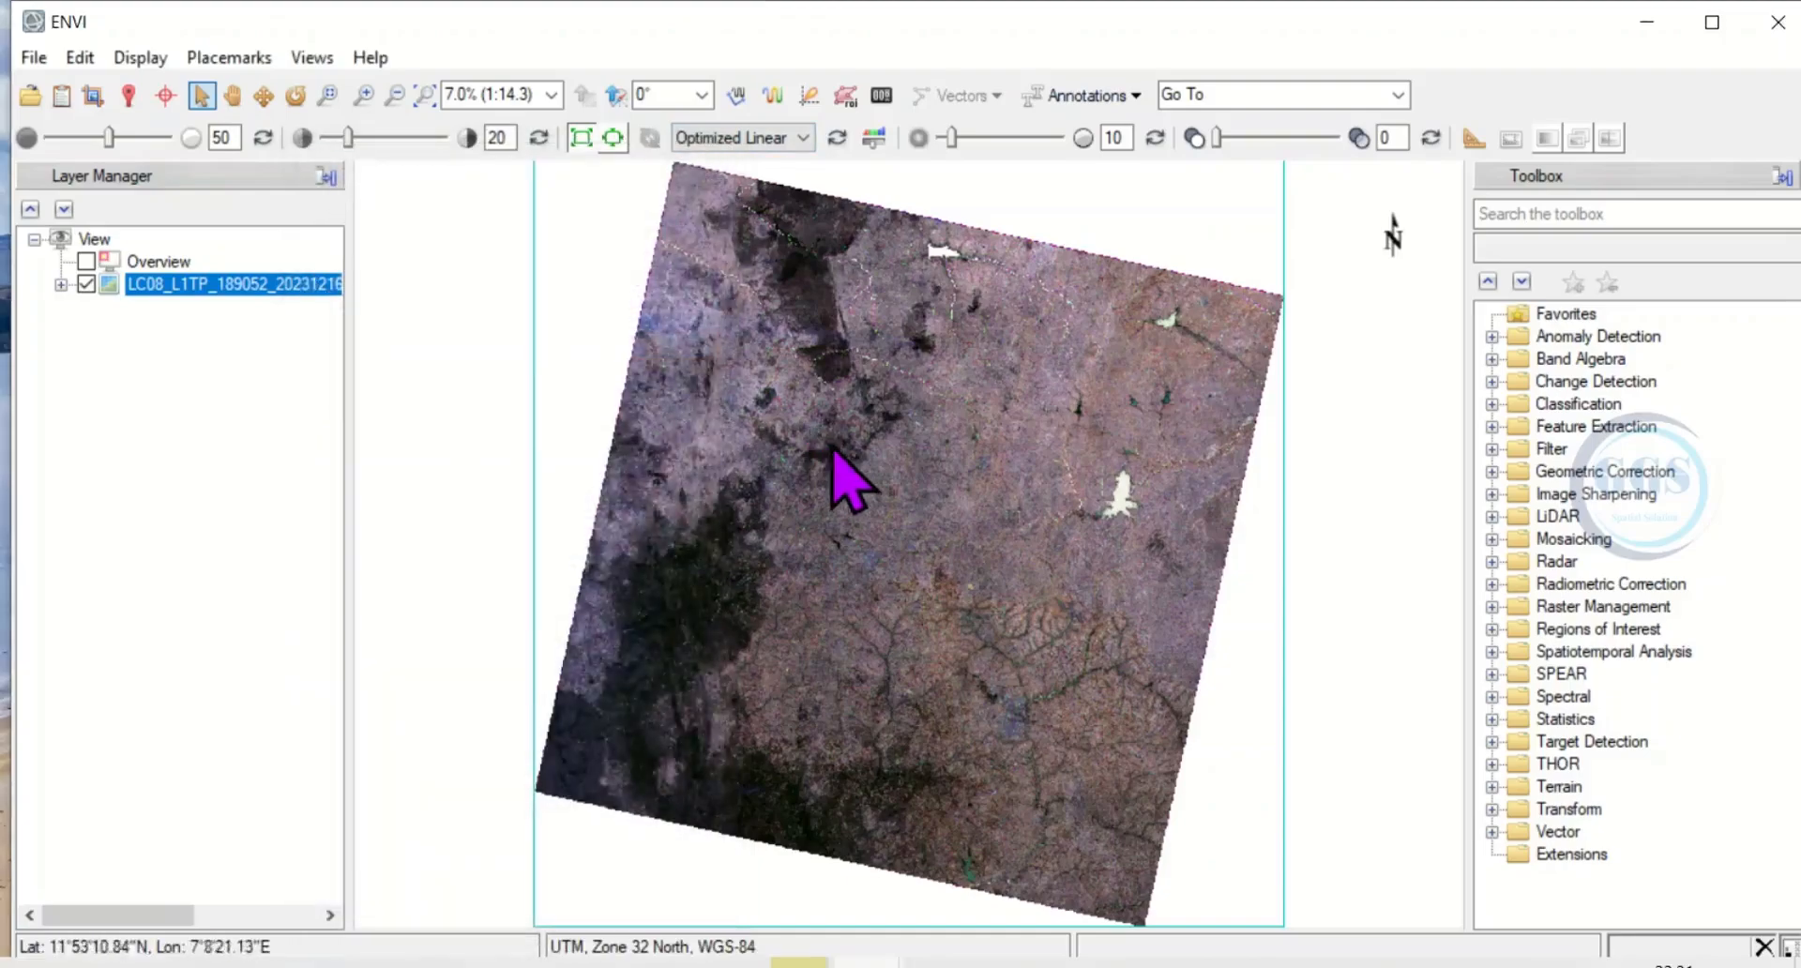
# Rotate the image view by about 3°.
pyautogui.click(297, 96)
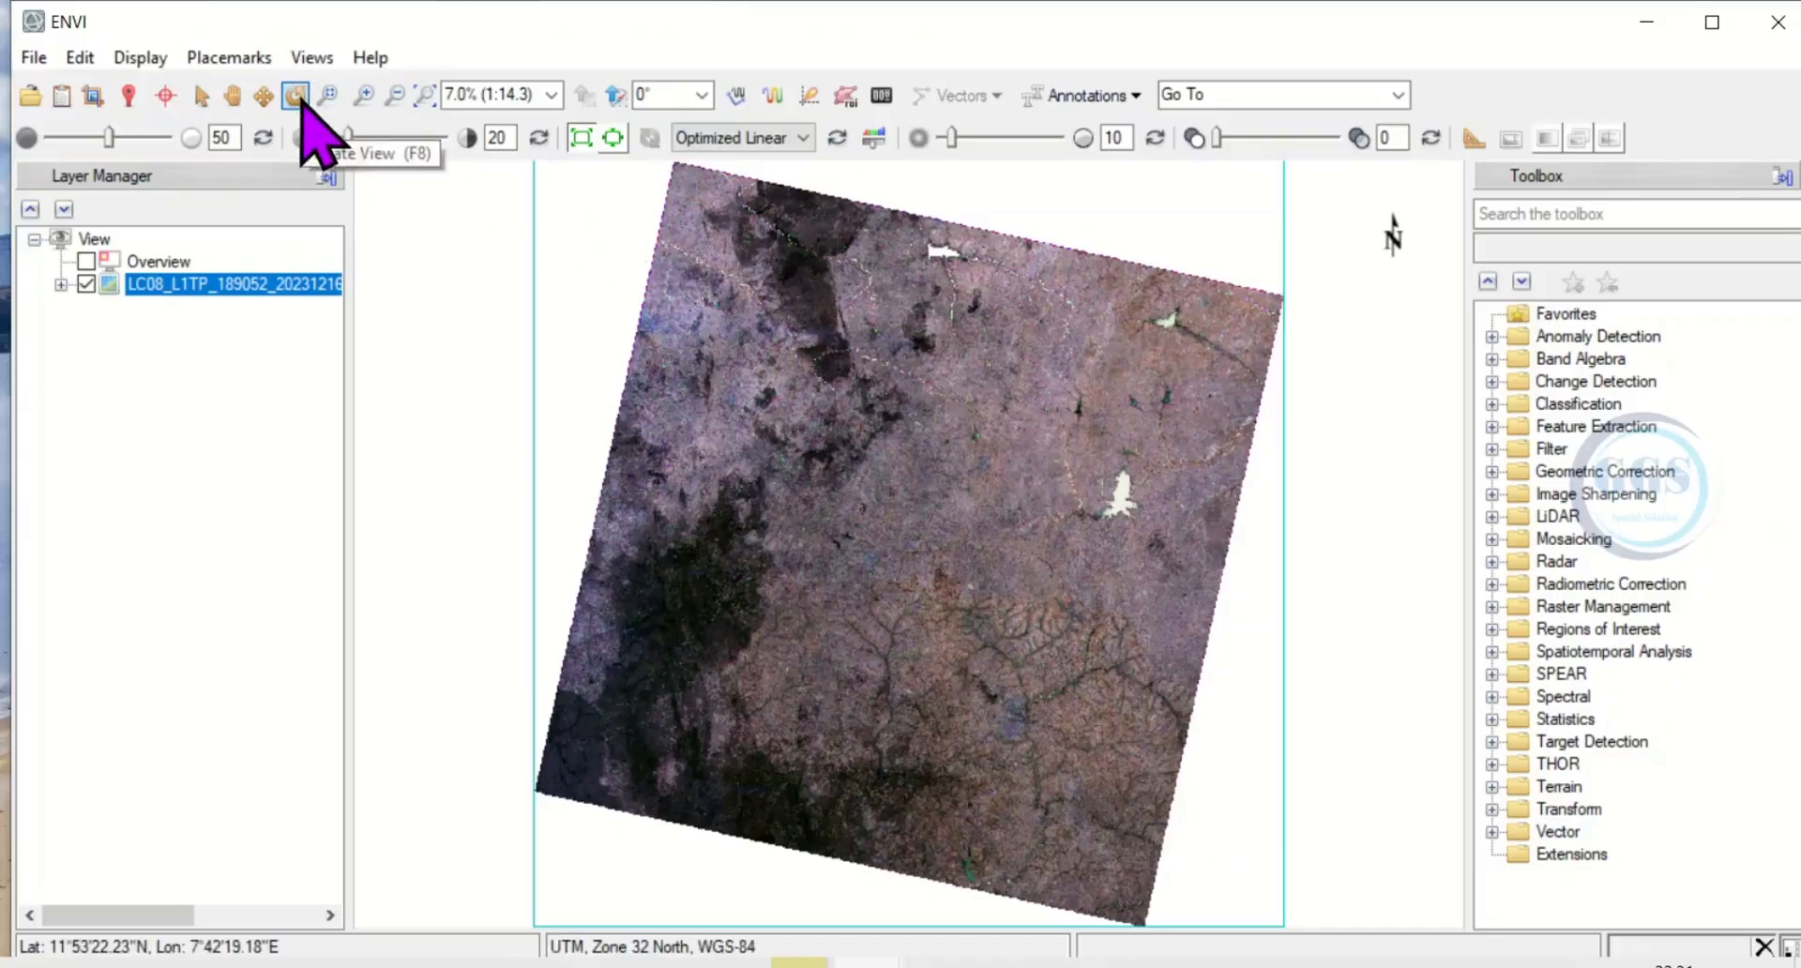
pyautogui.moveTo(891, 517); pyautogui.dragTo(872, 478)
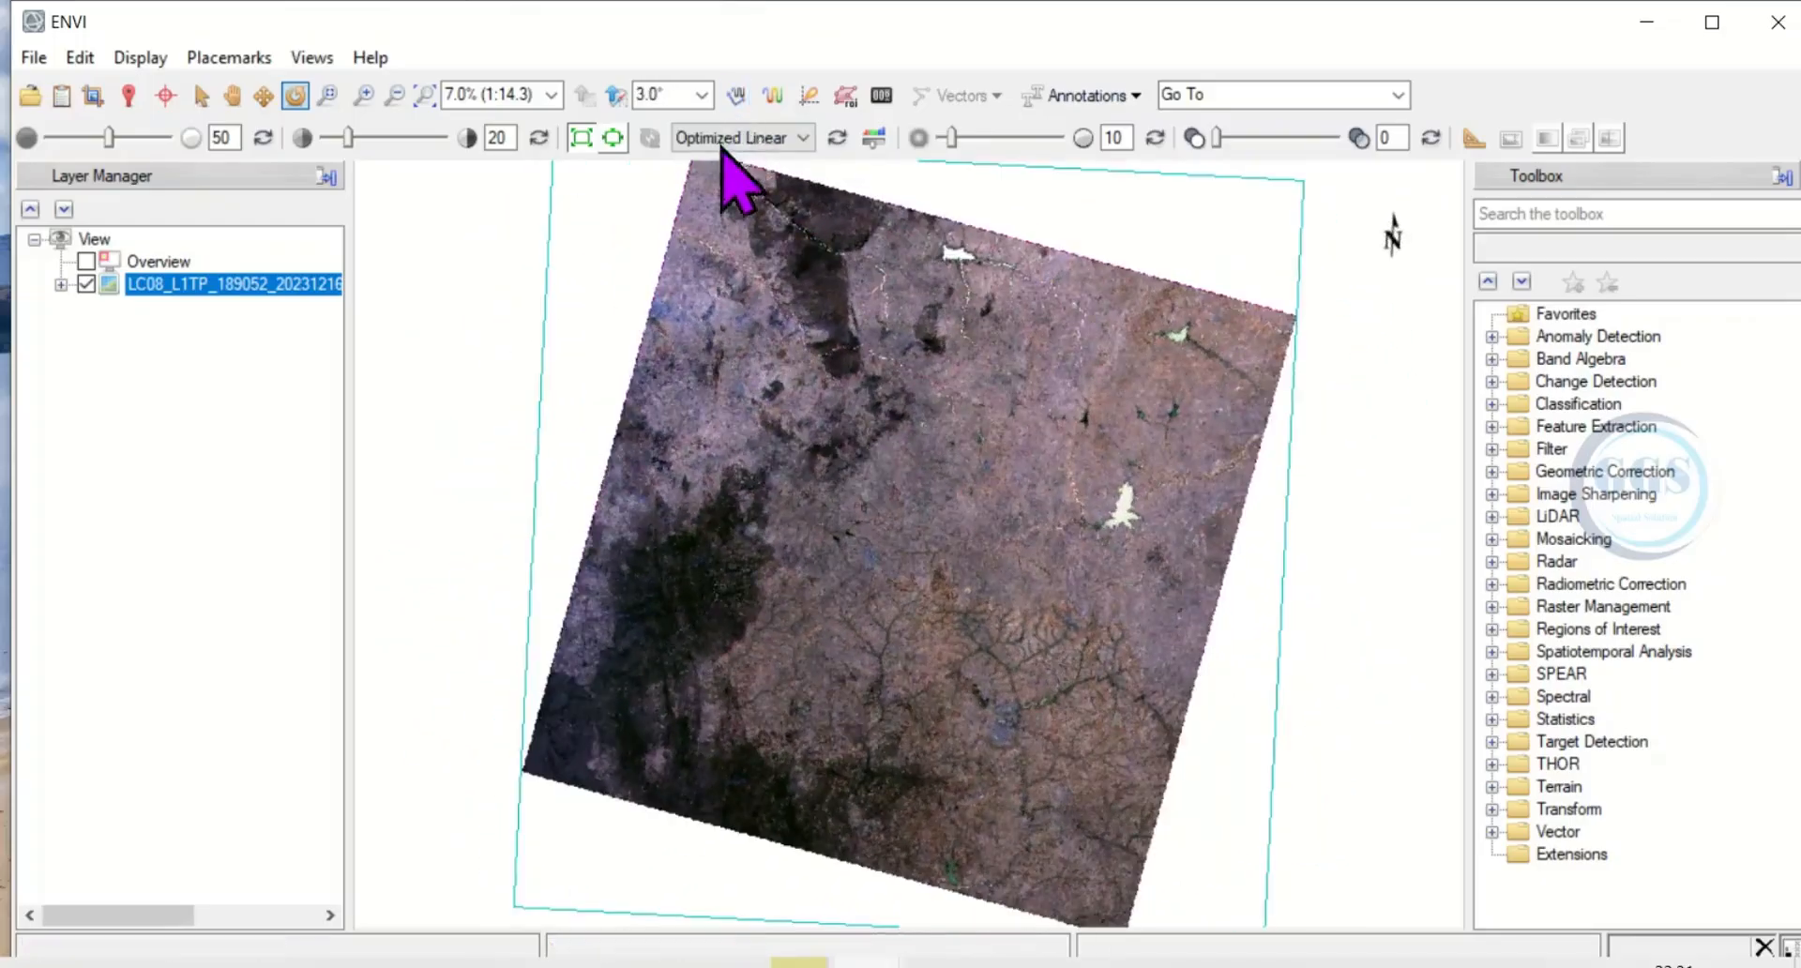
# Plot an Arbitrary Profile along a closed polygonal transect around the dark patches in the scene's upper middle, and close the plot.
pyautogui.click(737, 98)
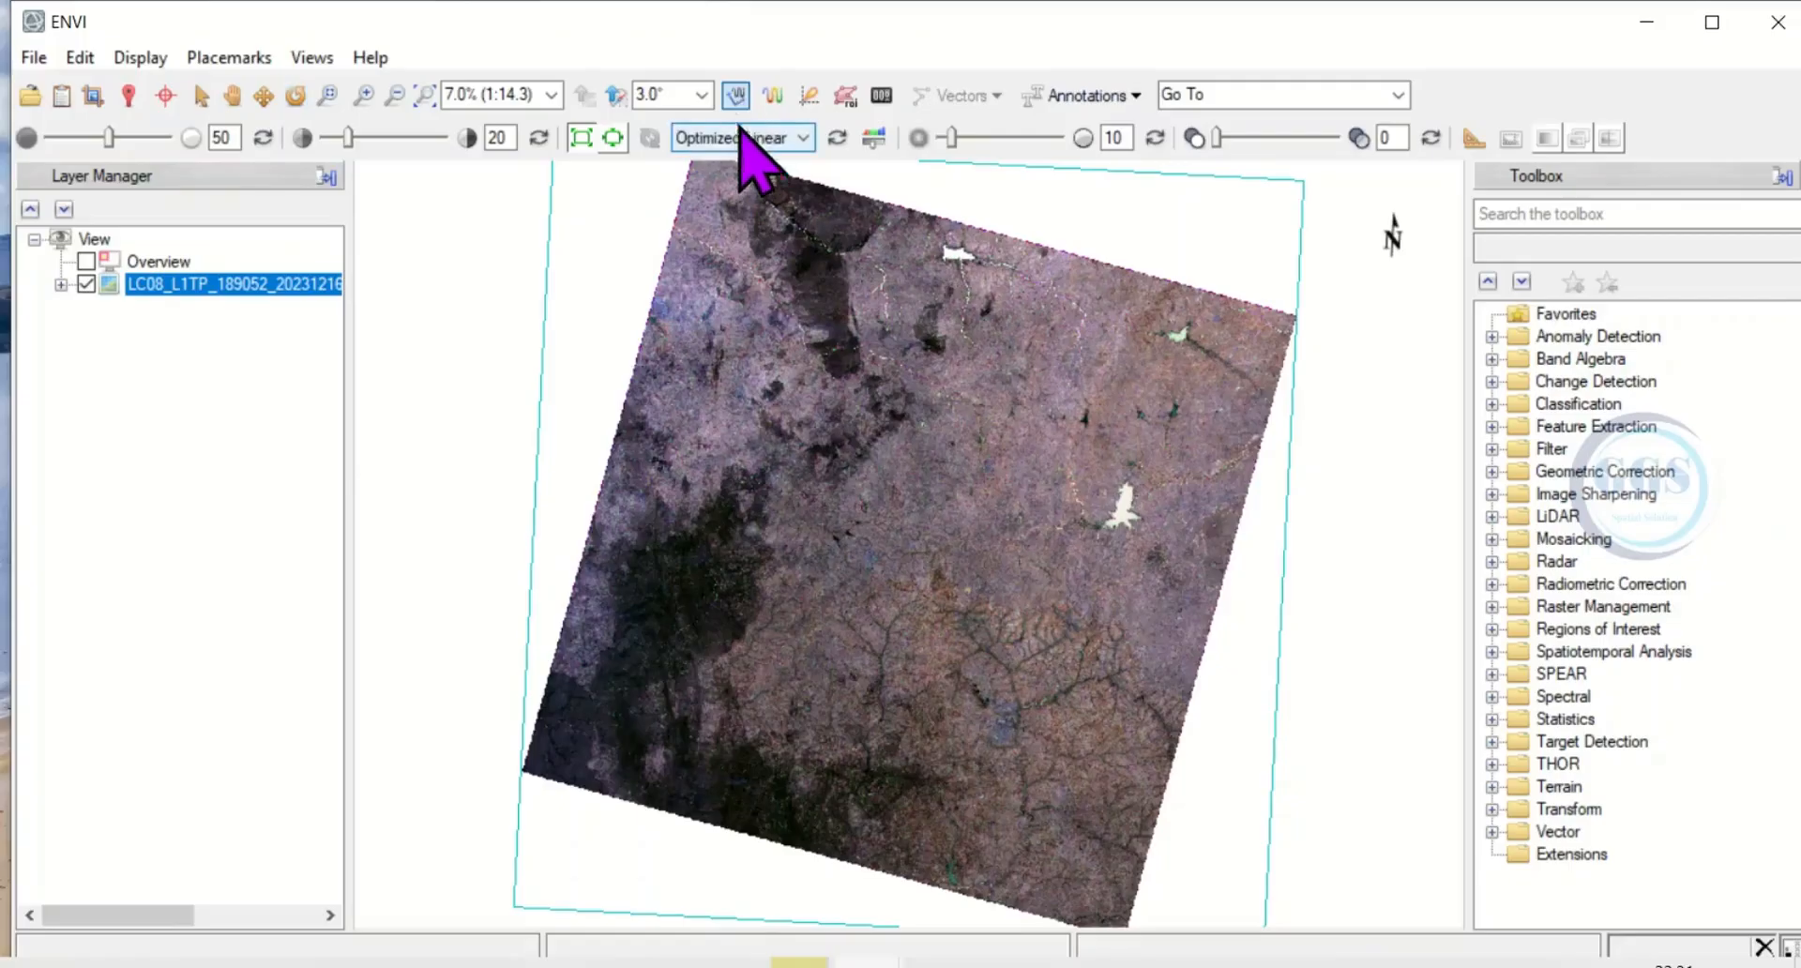
pyautogui.click(882, 394)
pyautogui.click(799, 412)
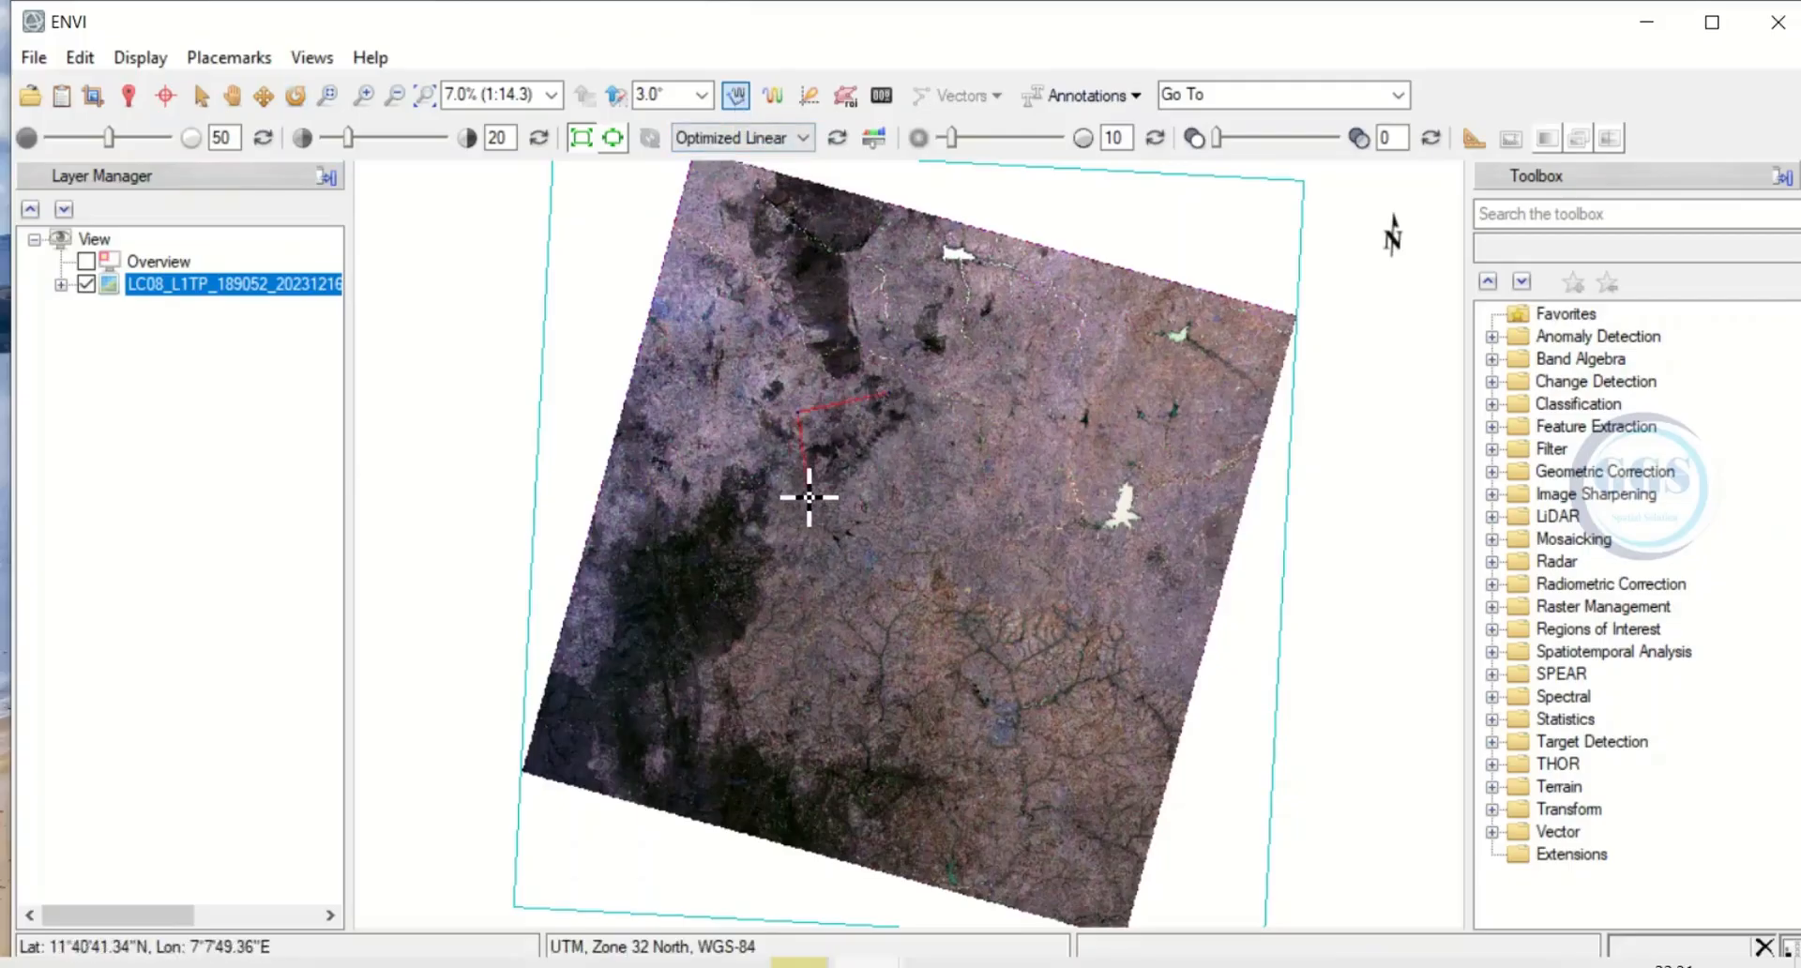
pyautogui.click(806, 495)
pyautogui.click(919, 521)
pyautogui.click(976, 455)
pyautogui.click(939, 396)
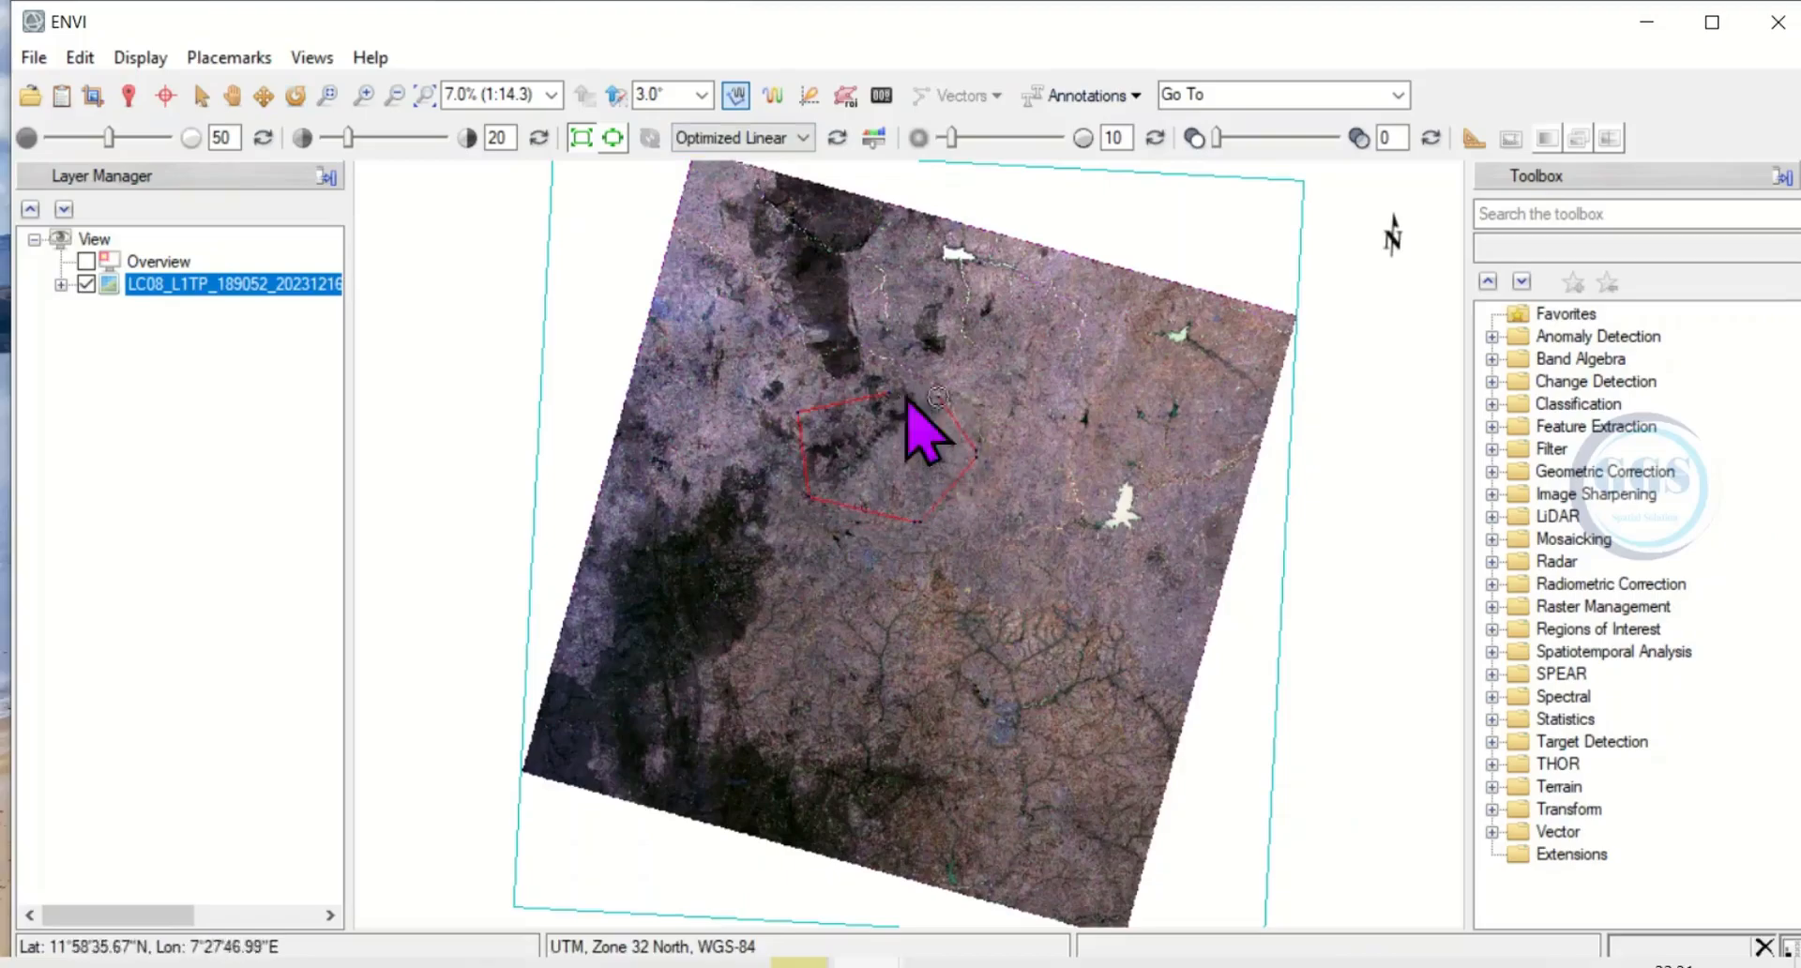
pyautogui.doubleClick(886, 399)
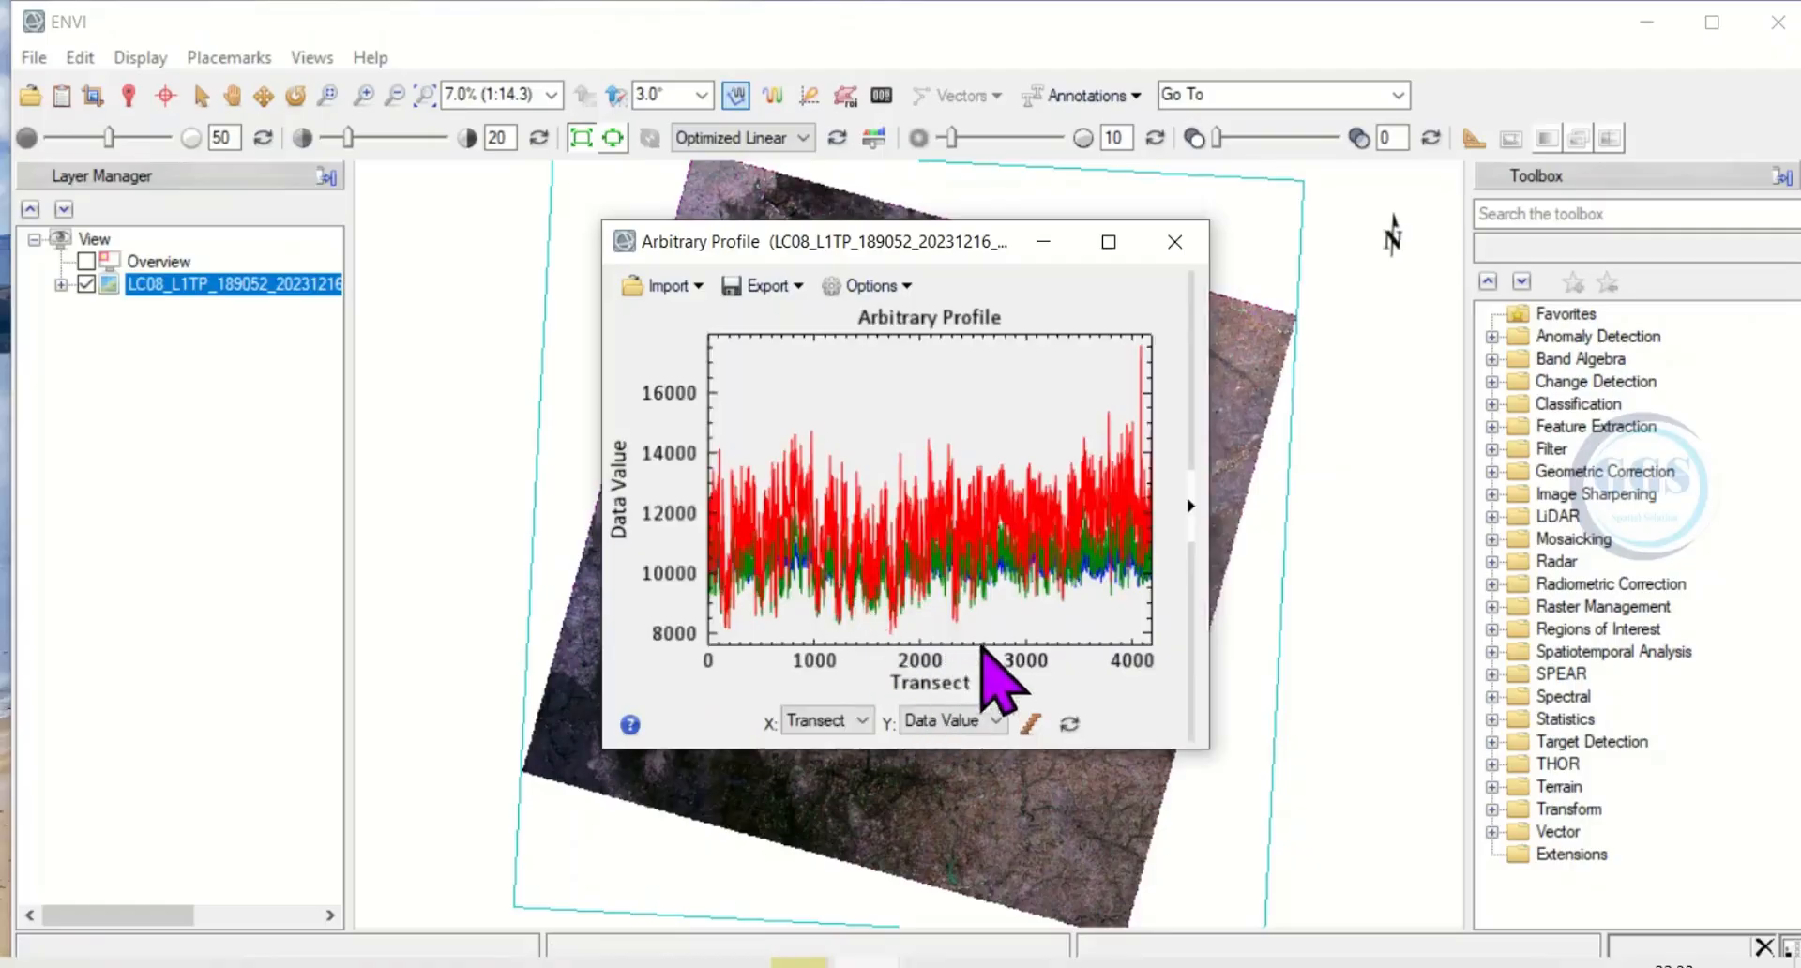
pyautogui.click(1175, 243)
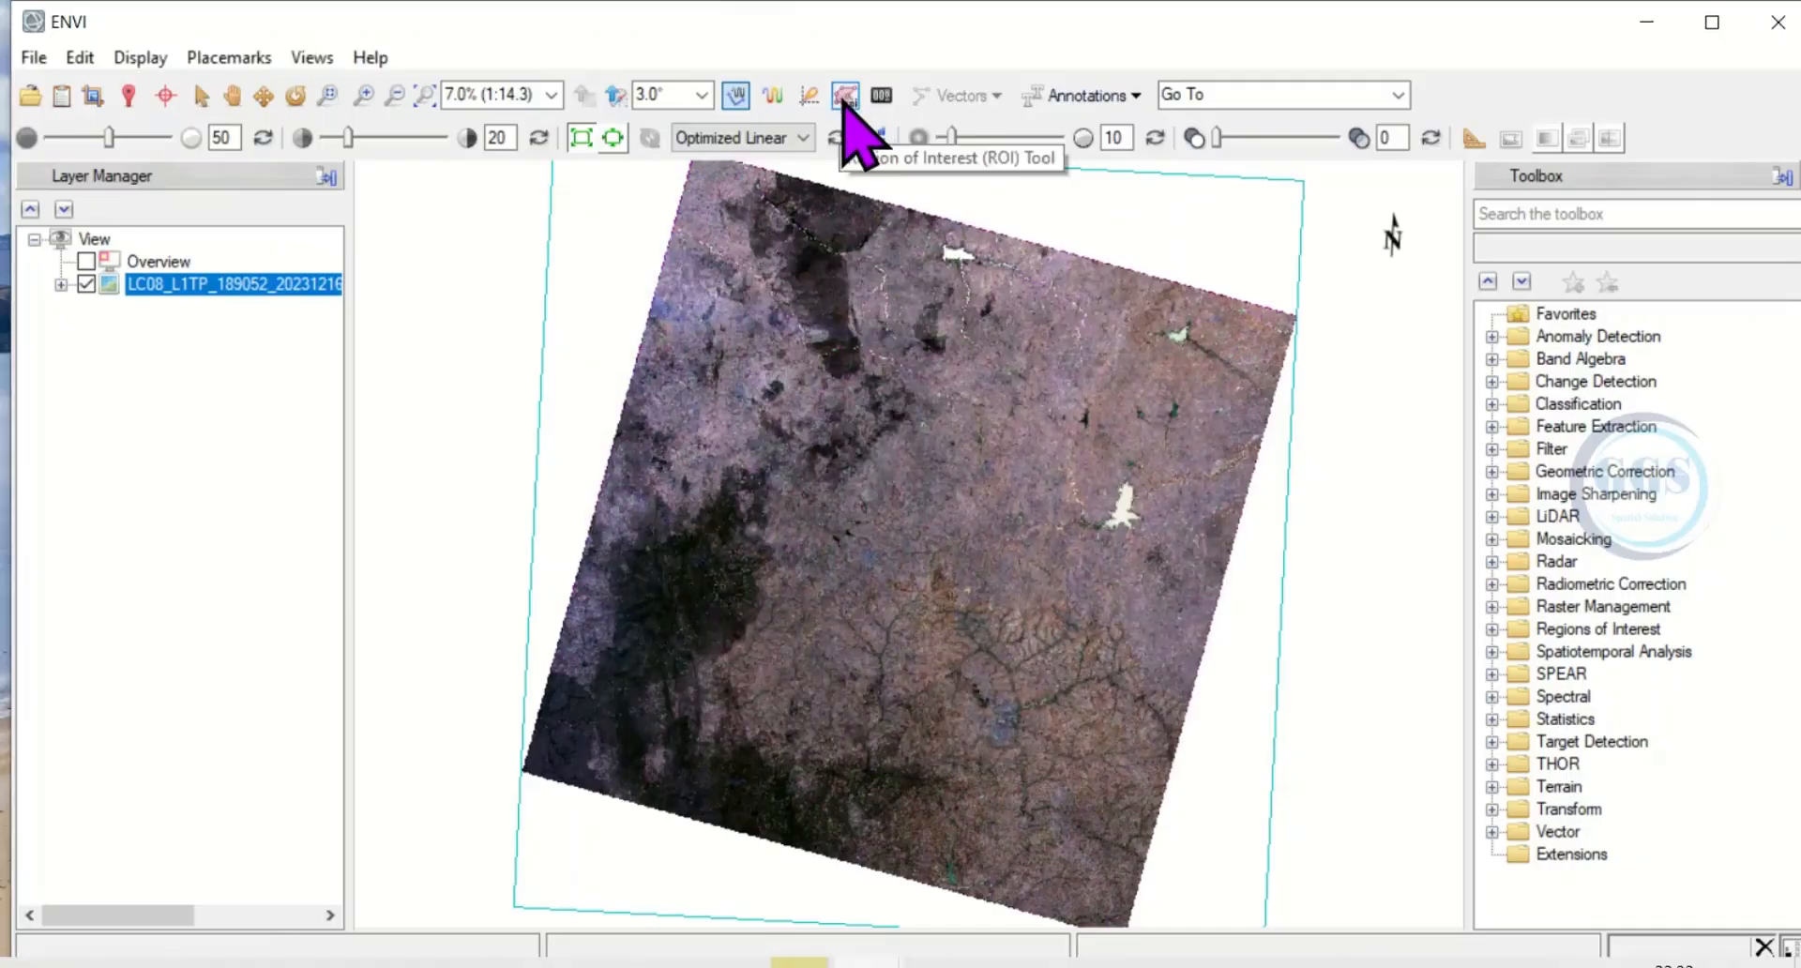
# Draw a polygon region of interest near the centre of the scene with the Region of Interest (ROI) Tool.
pyautogui.click(845, 95)
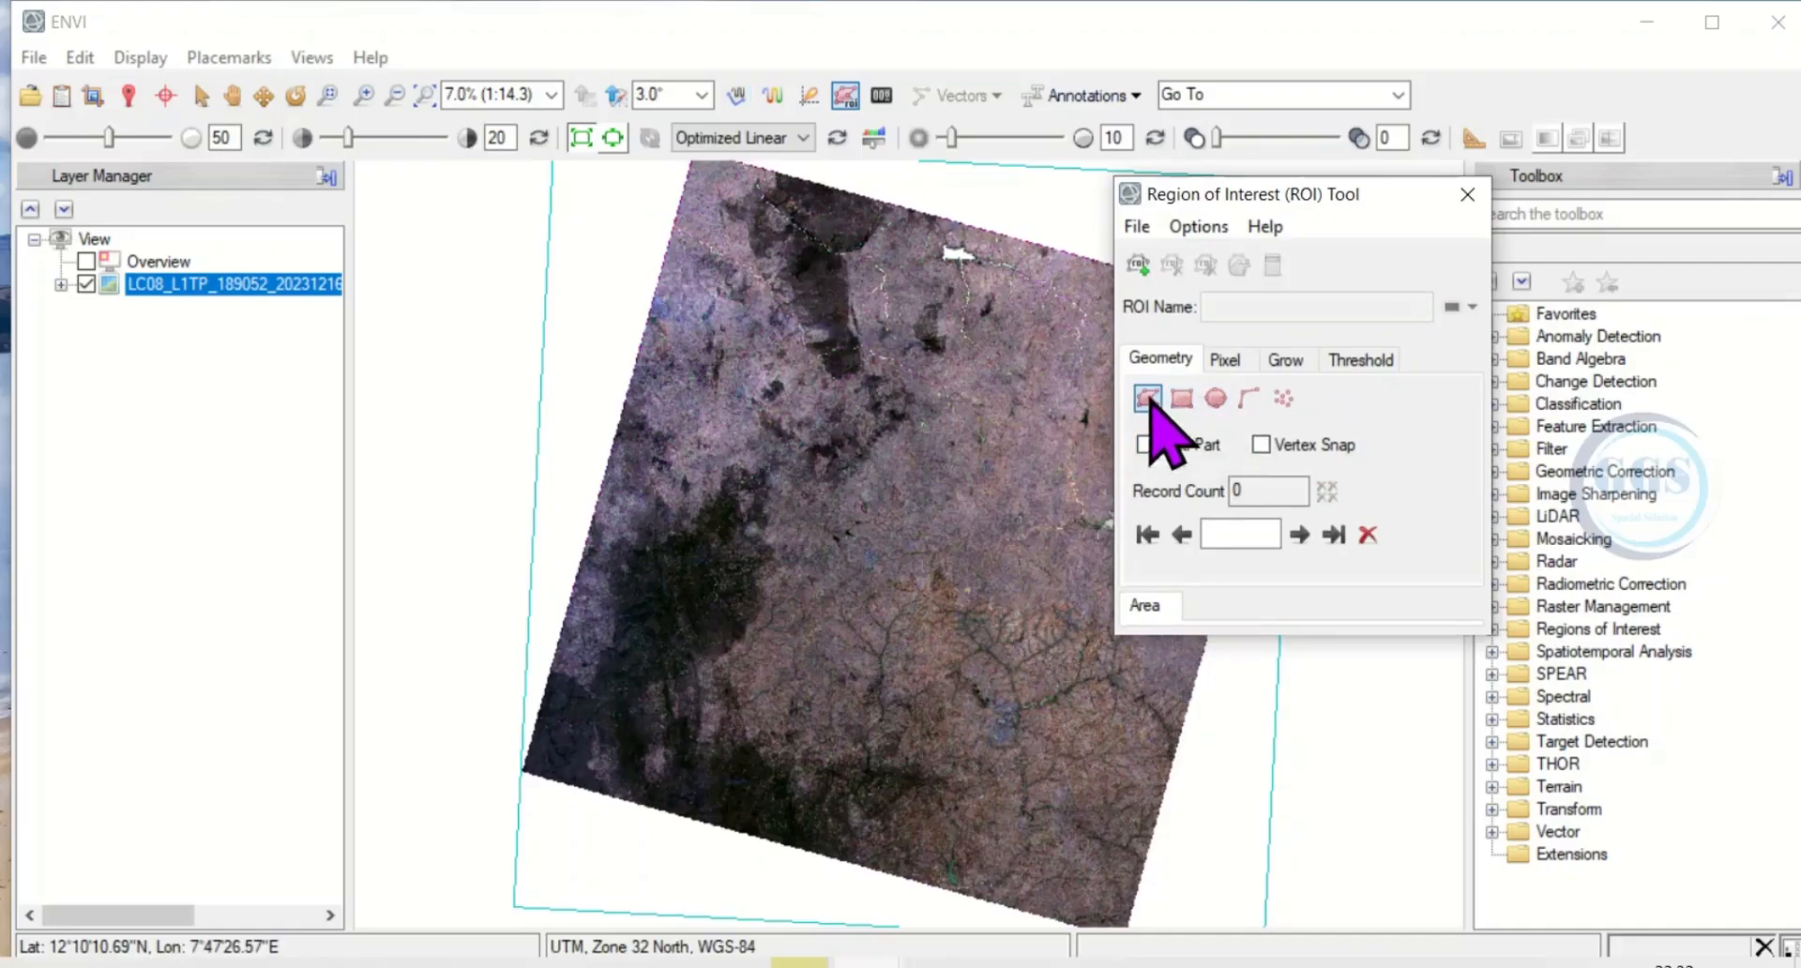
pyautogui.click(914, 410)
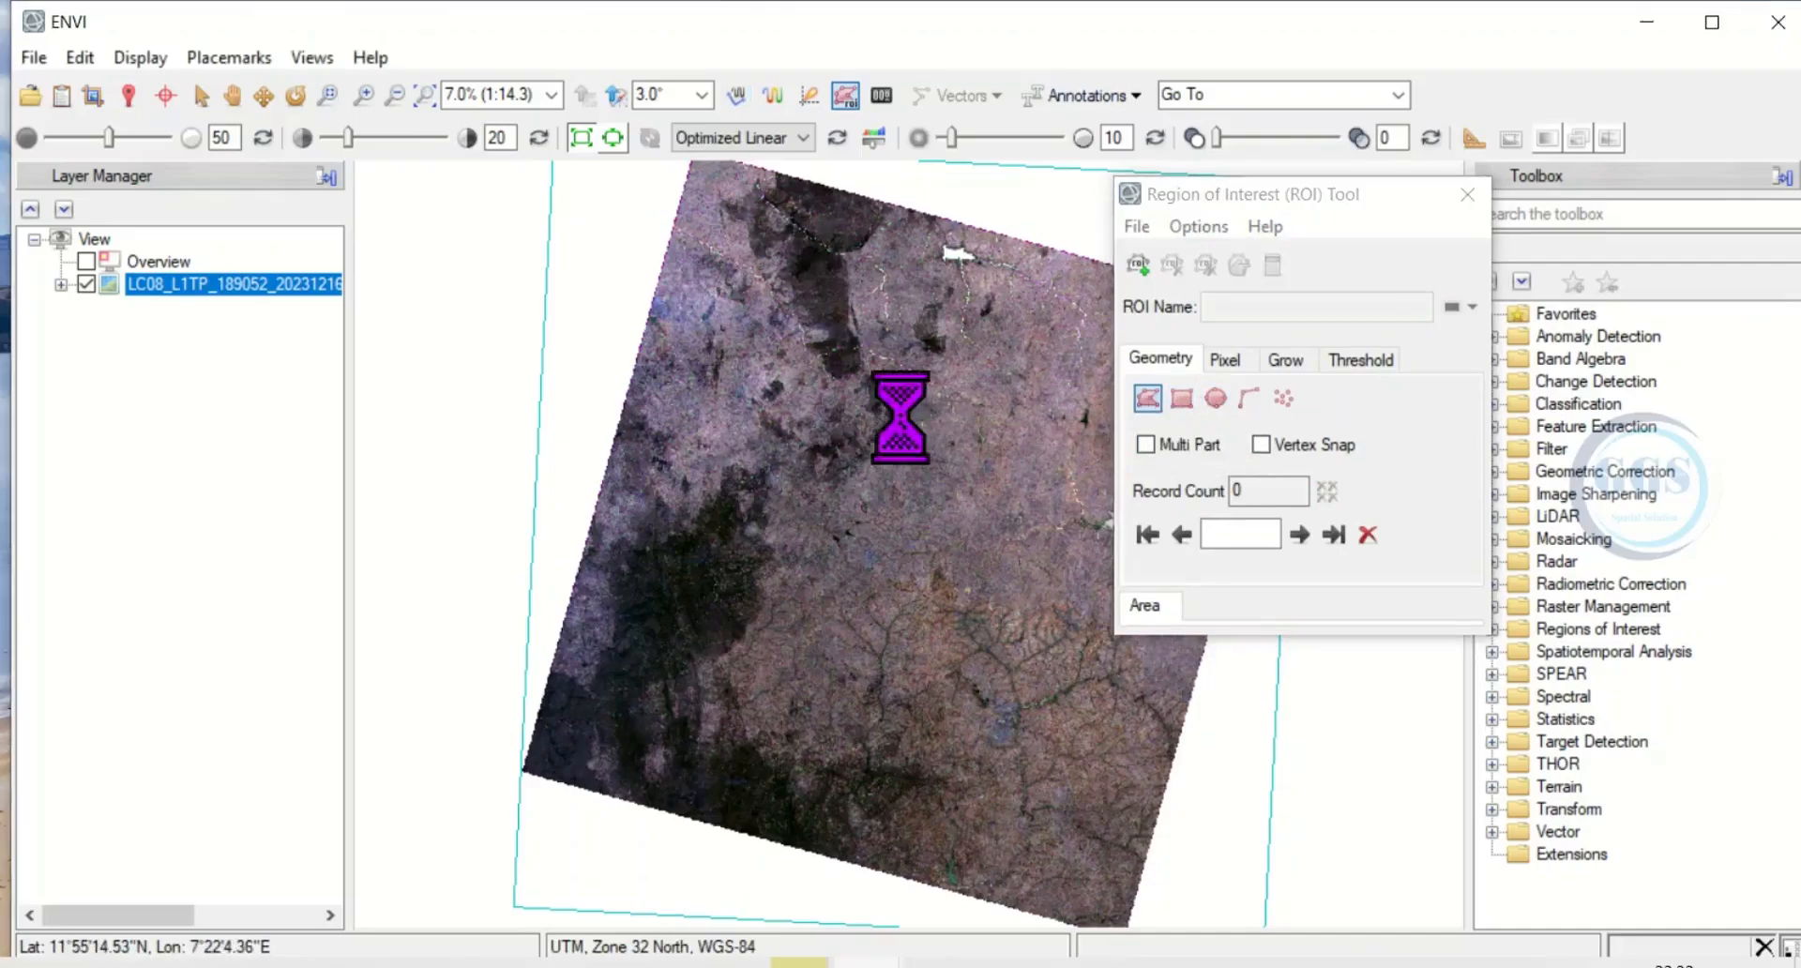
pyautogui.click(1017, 441)
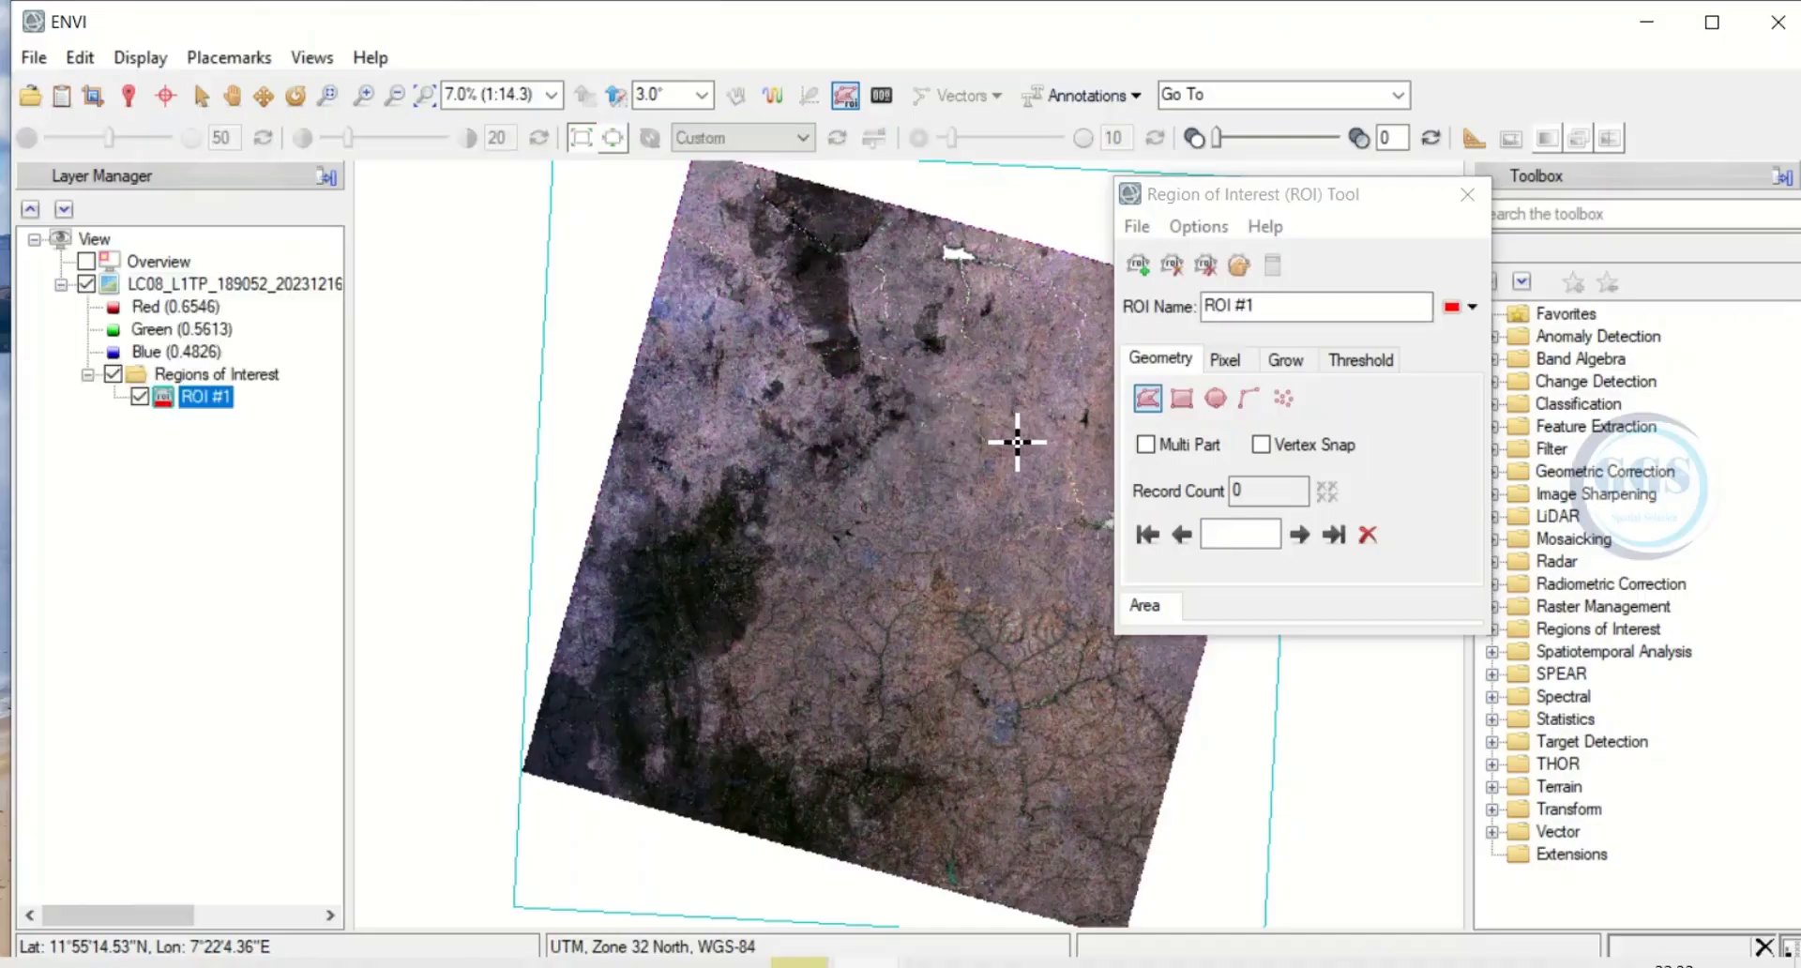
pyautogui.click(1009, 514)
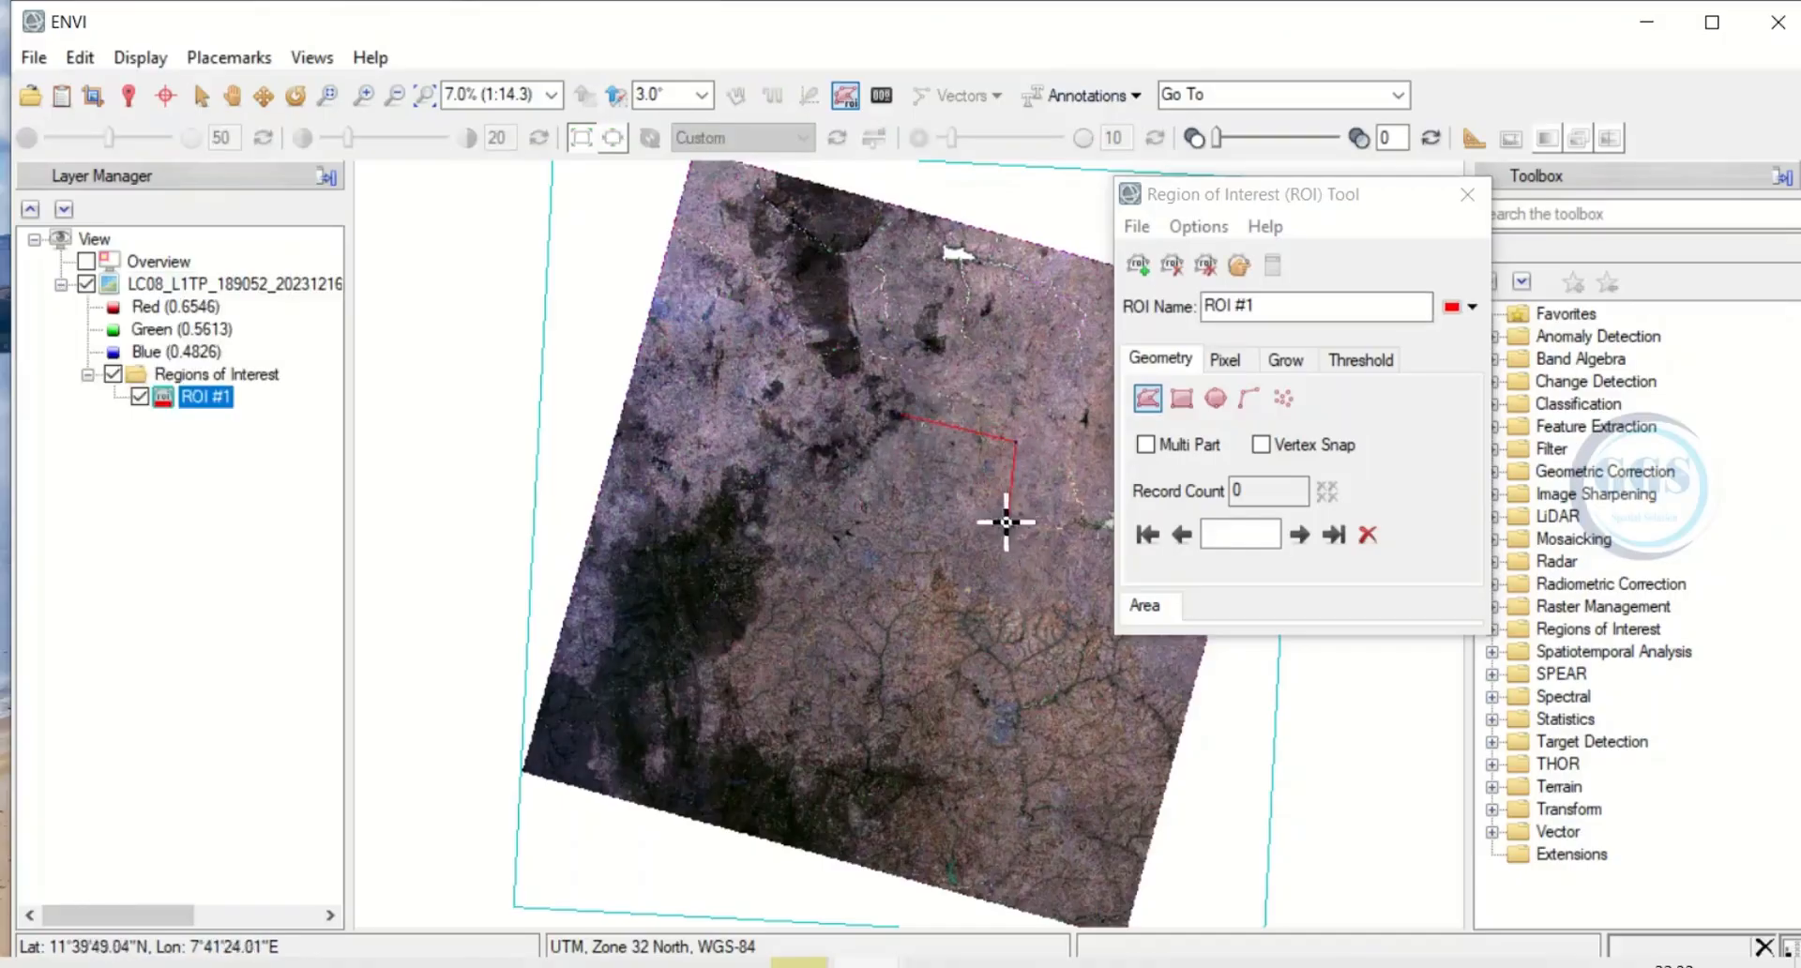
pyautogui.click(880, 557)
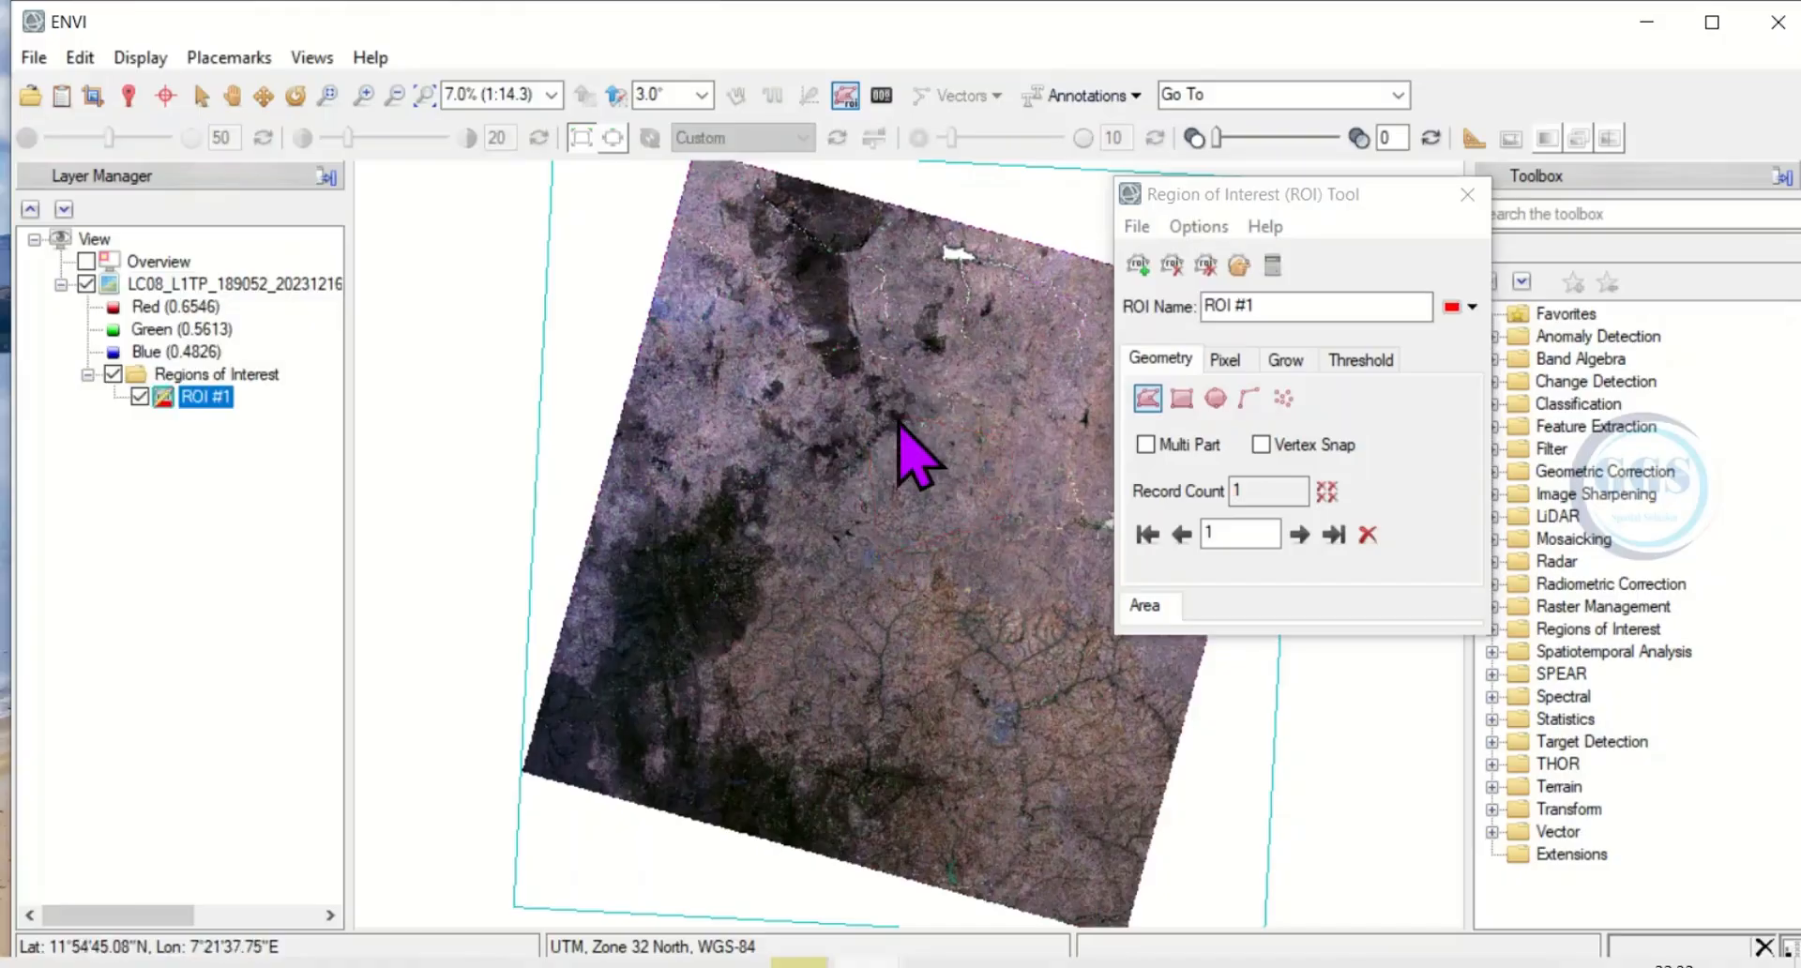
pyautogui.doubleClick(897, 418)
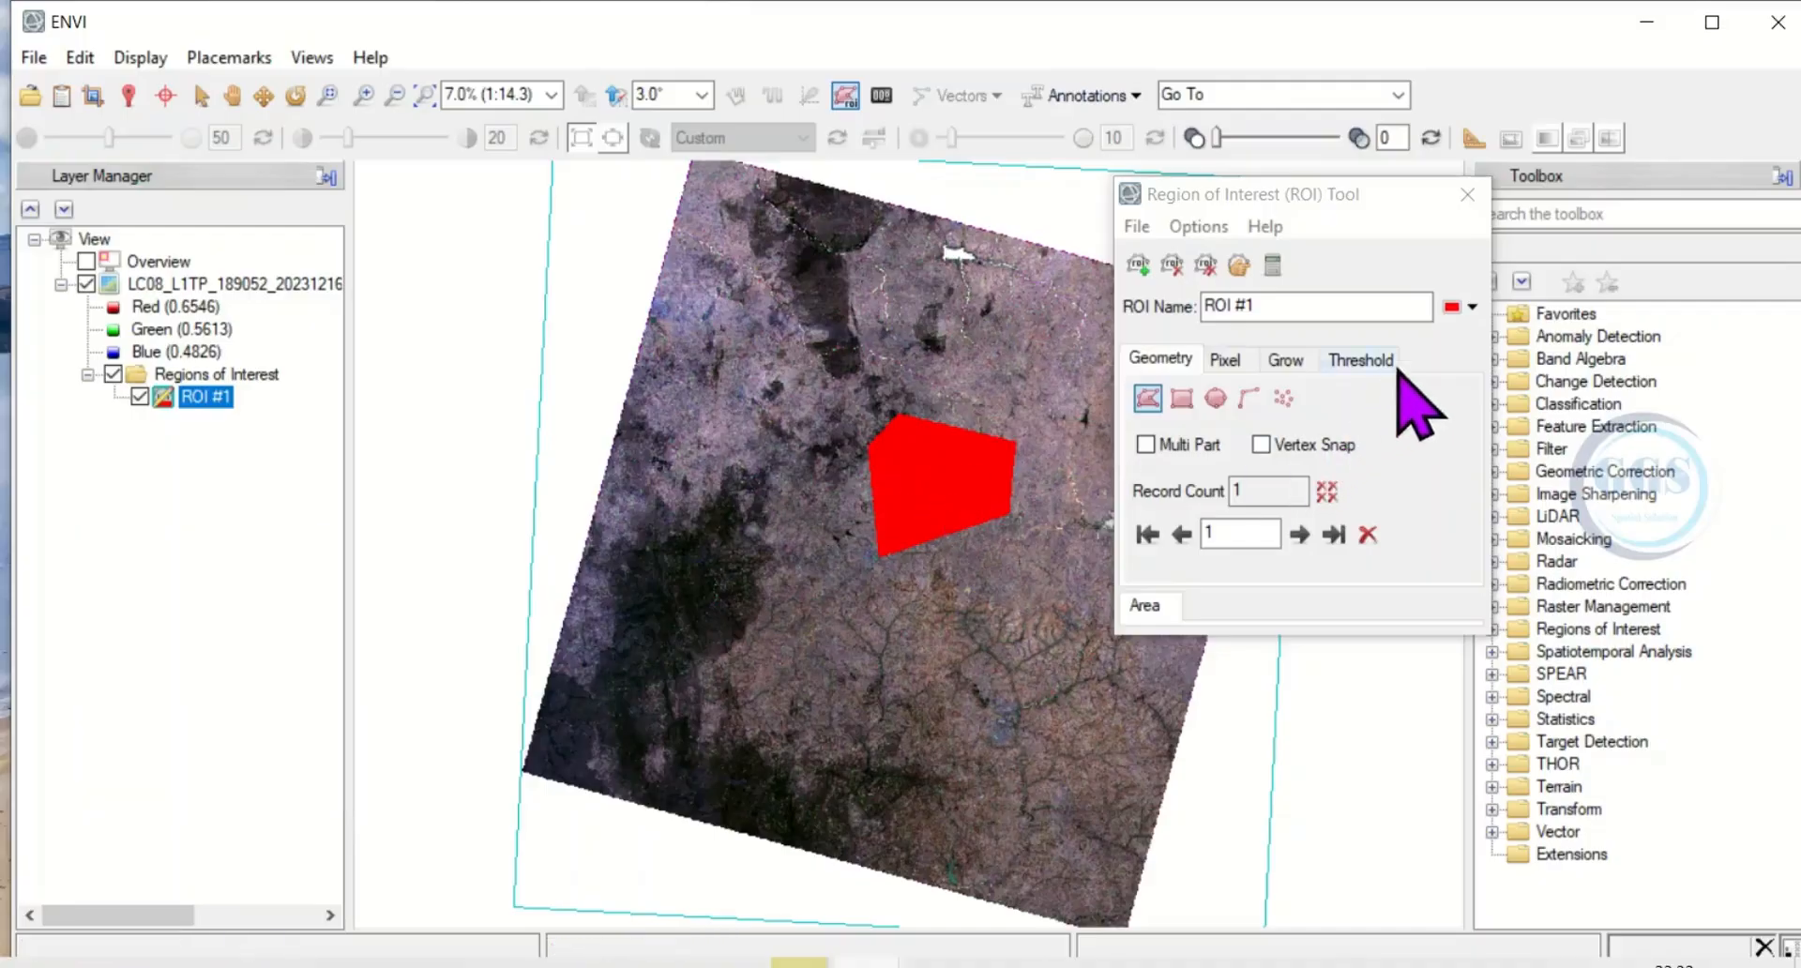
# Recolour the polygon region of interest blue, and remove it from the scene's layers.
pyautogui.click(1473, 308)
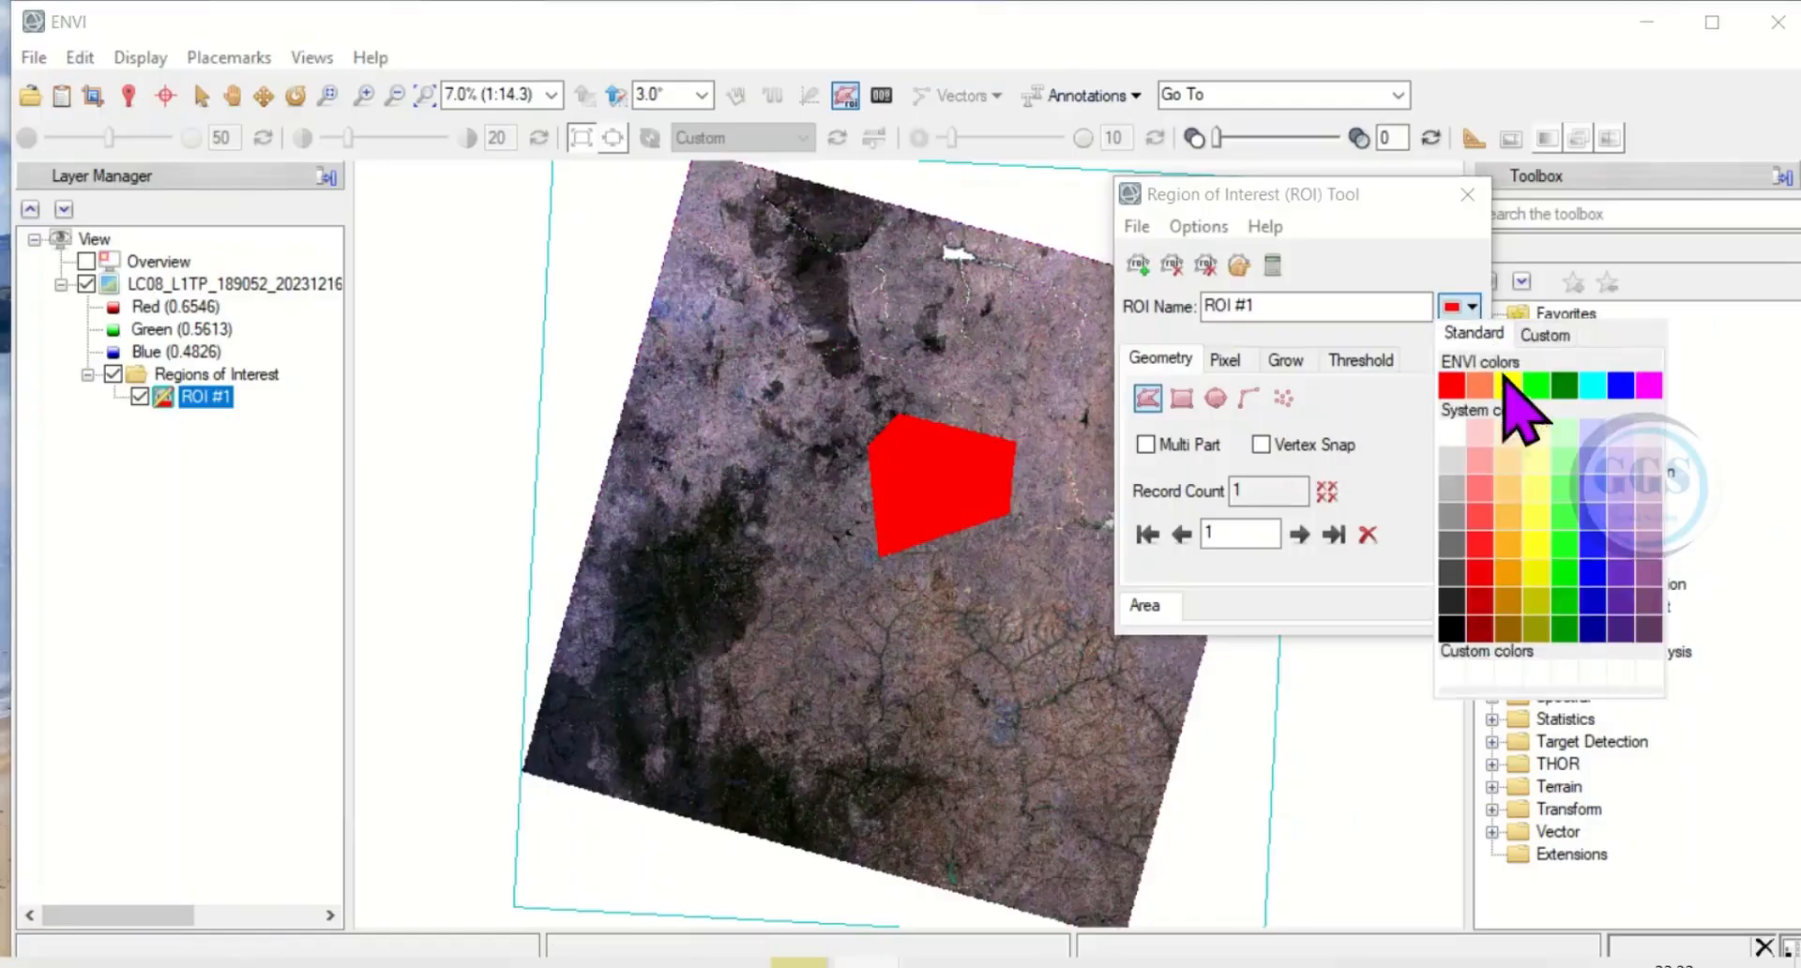
pyautogui.click(1620, 385)
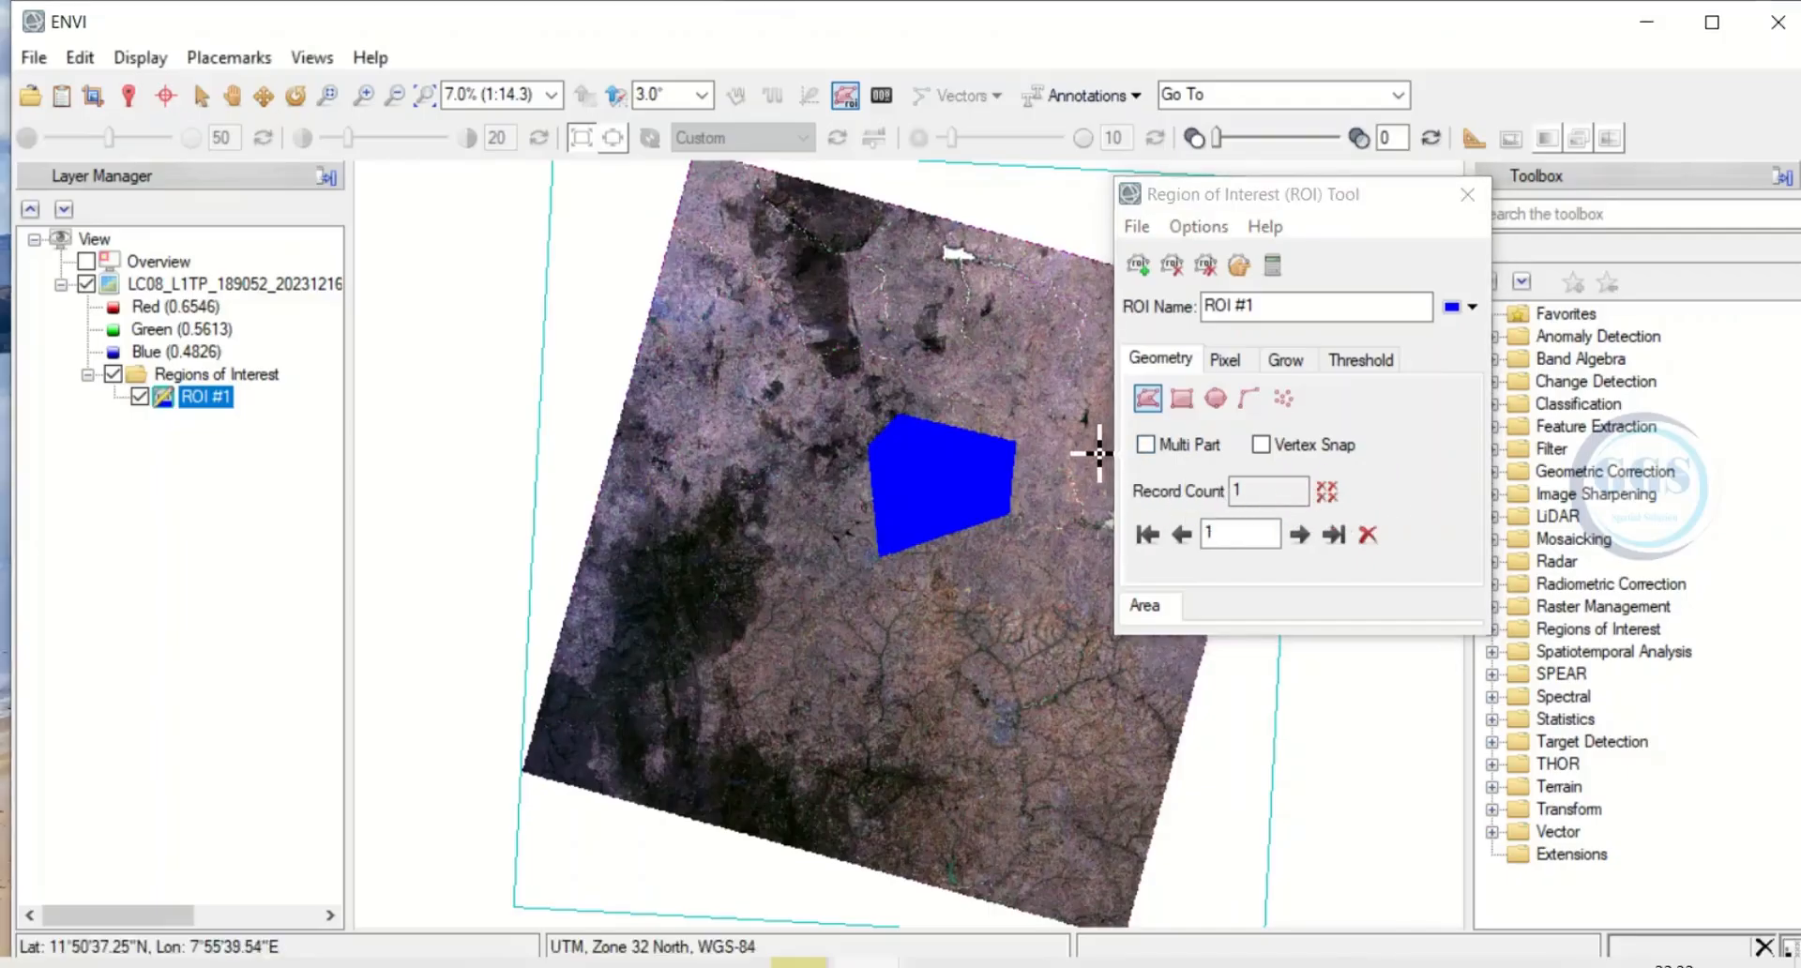
pyautogui.click(1467, 195)
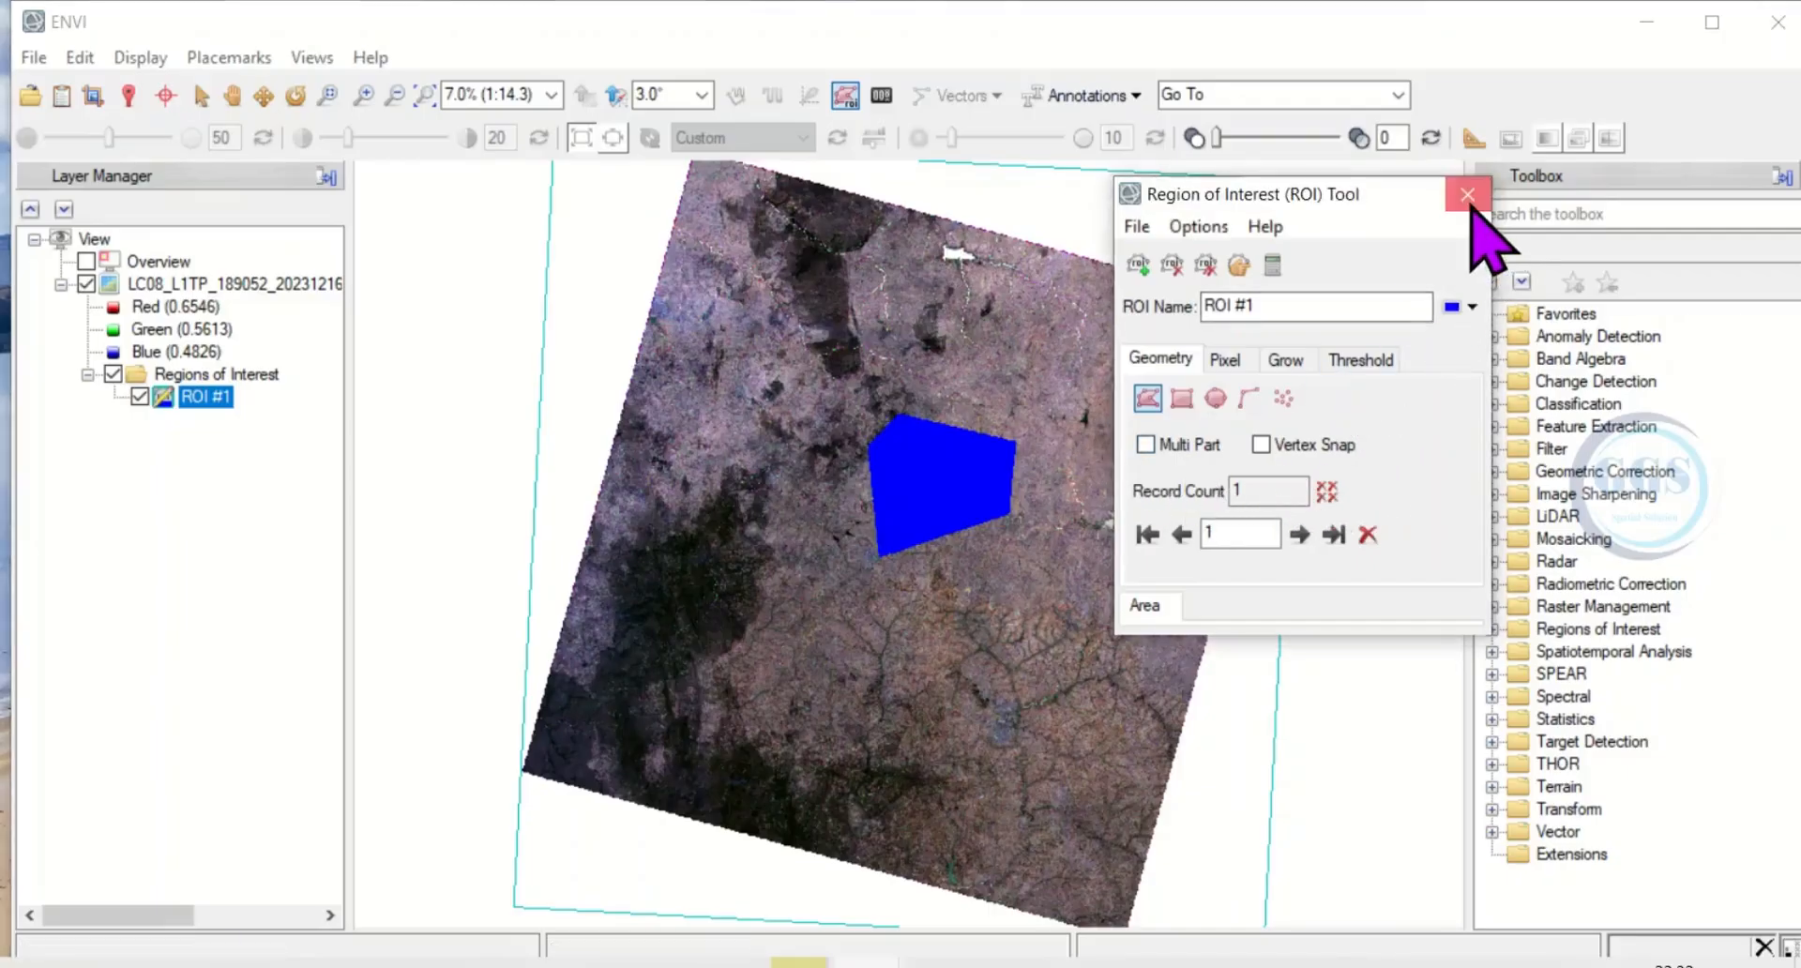
pyautogui.click(1468, 195)
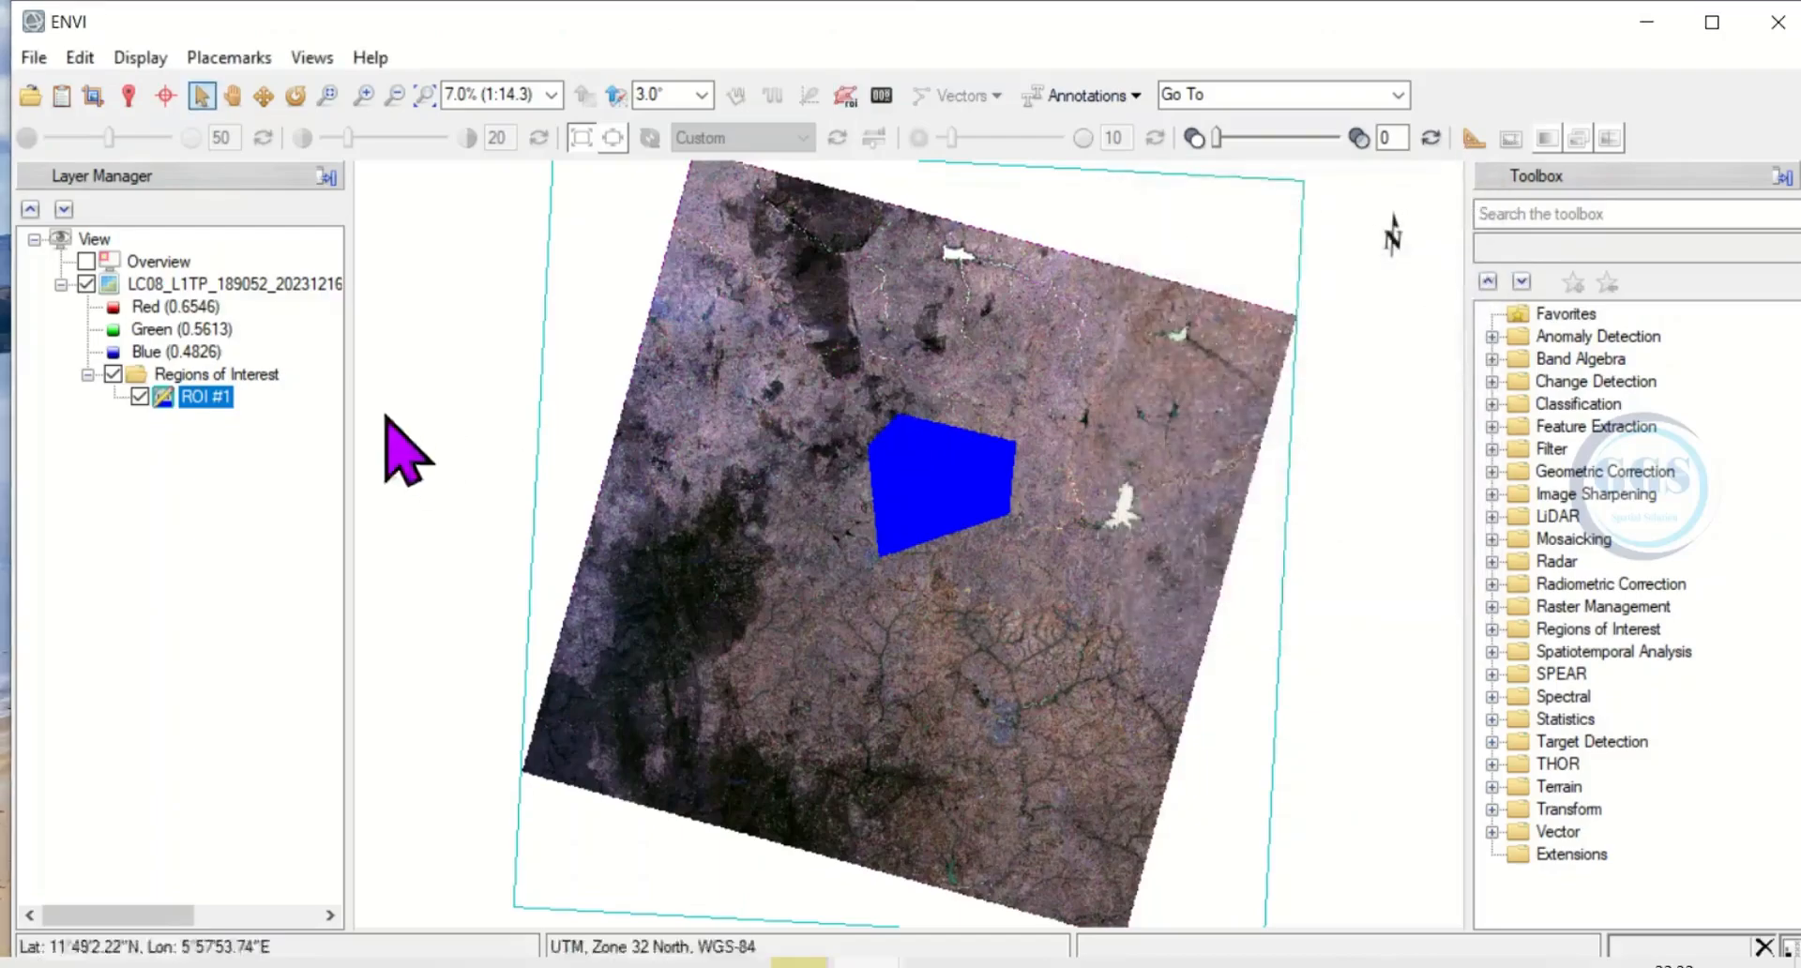
pyautogui.rightClick(198, 401)
pyautogui.click(250, 477)
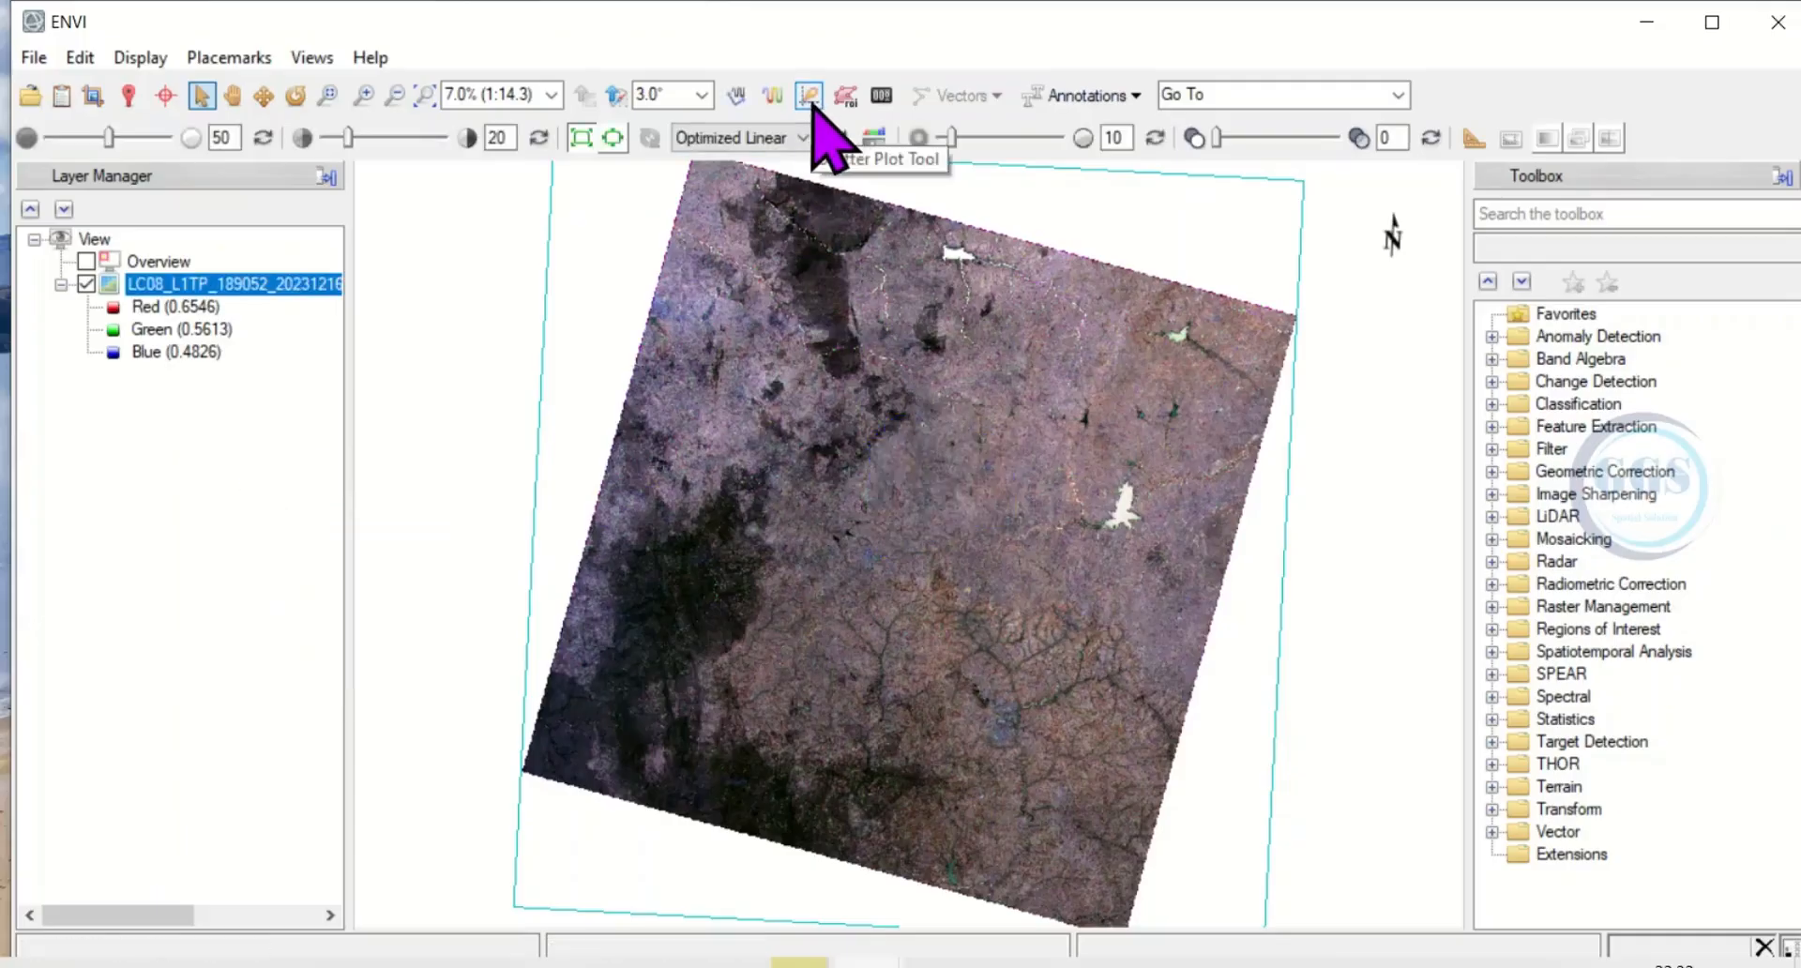
# Plot the scene's Red band against its Green band with the Scatter Plot Tool, and close the plot.
pyautogui.click(808, 95)
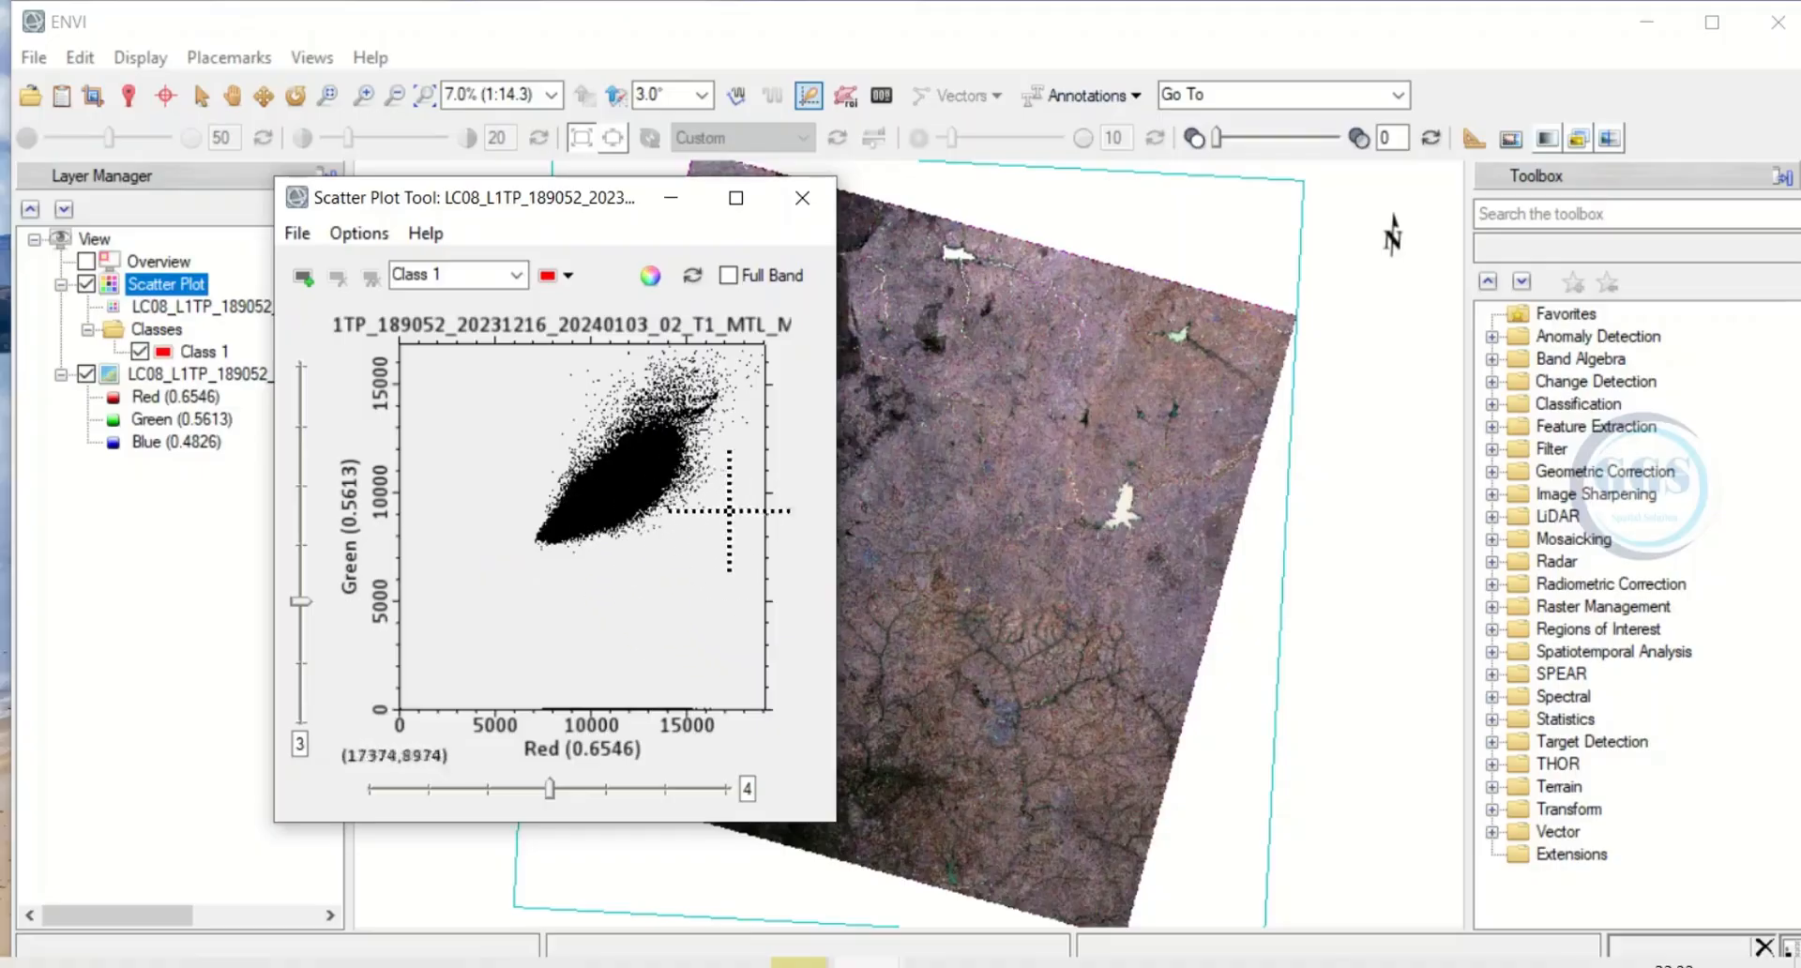
pyautogui.click(803, 199)
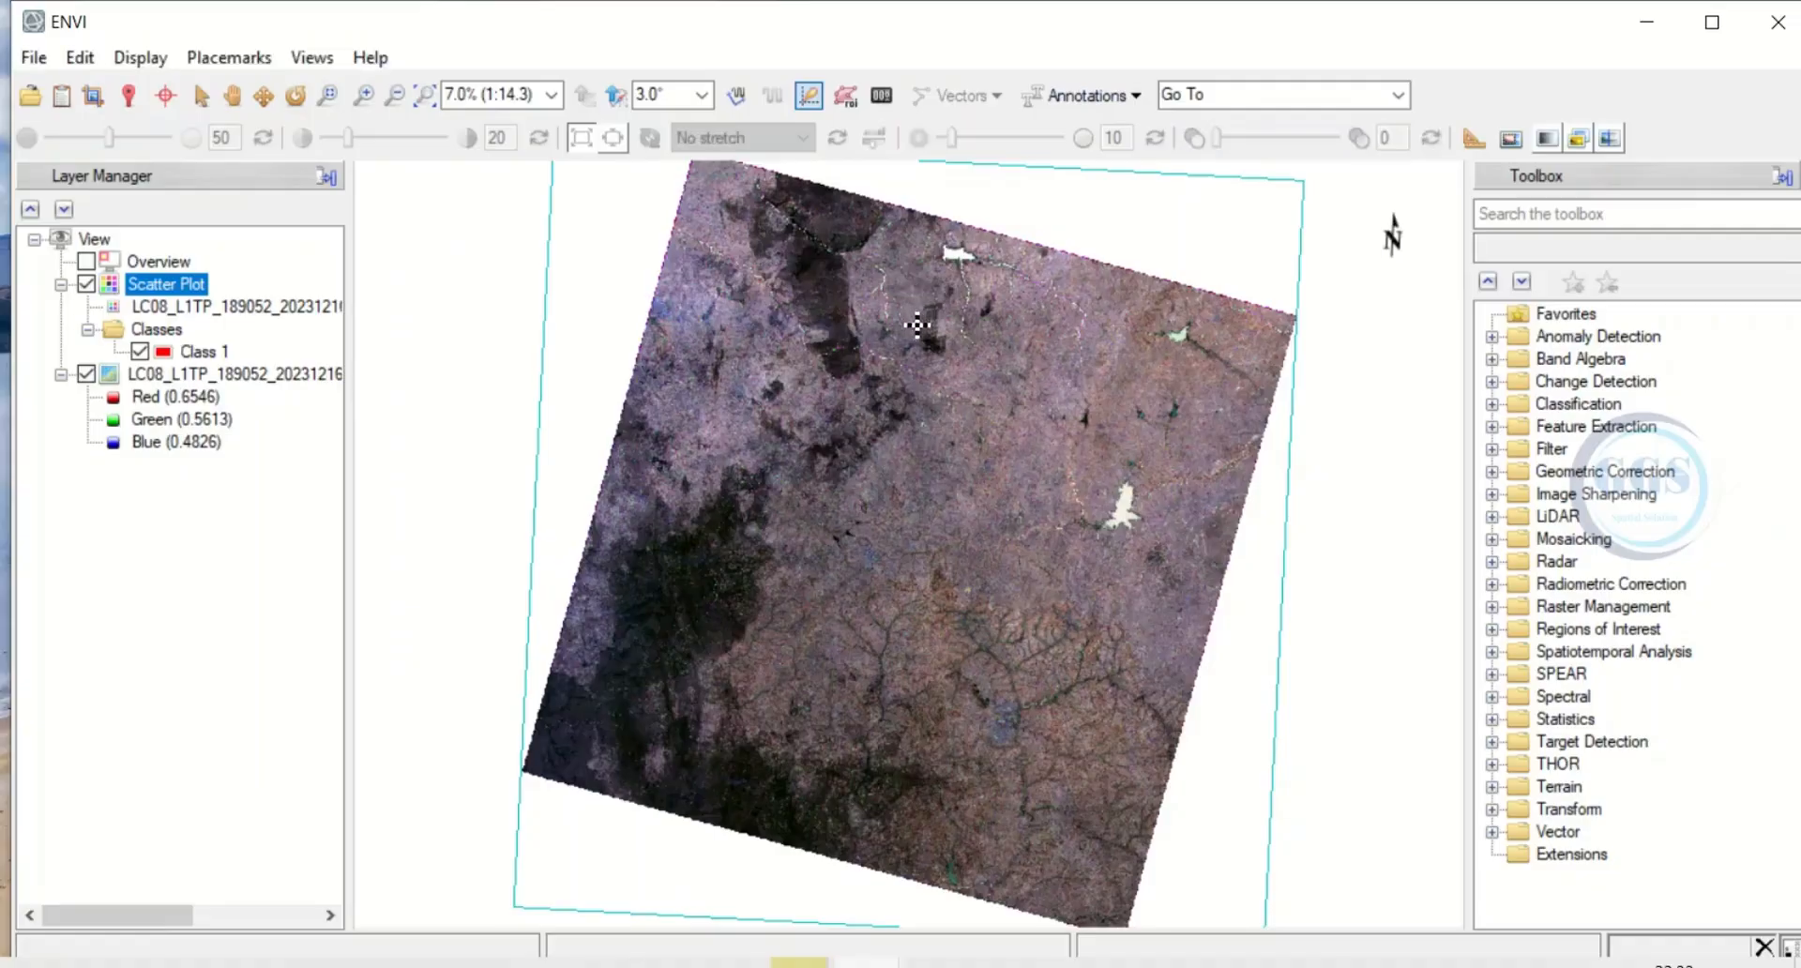
# Mark the three bright white water bodies in the scene's upper and eastern parts as Feature 1 with the Feature Counting Tool.
pyautogui.click(882, 94)
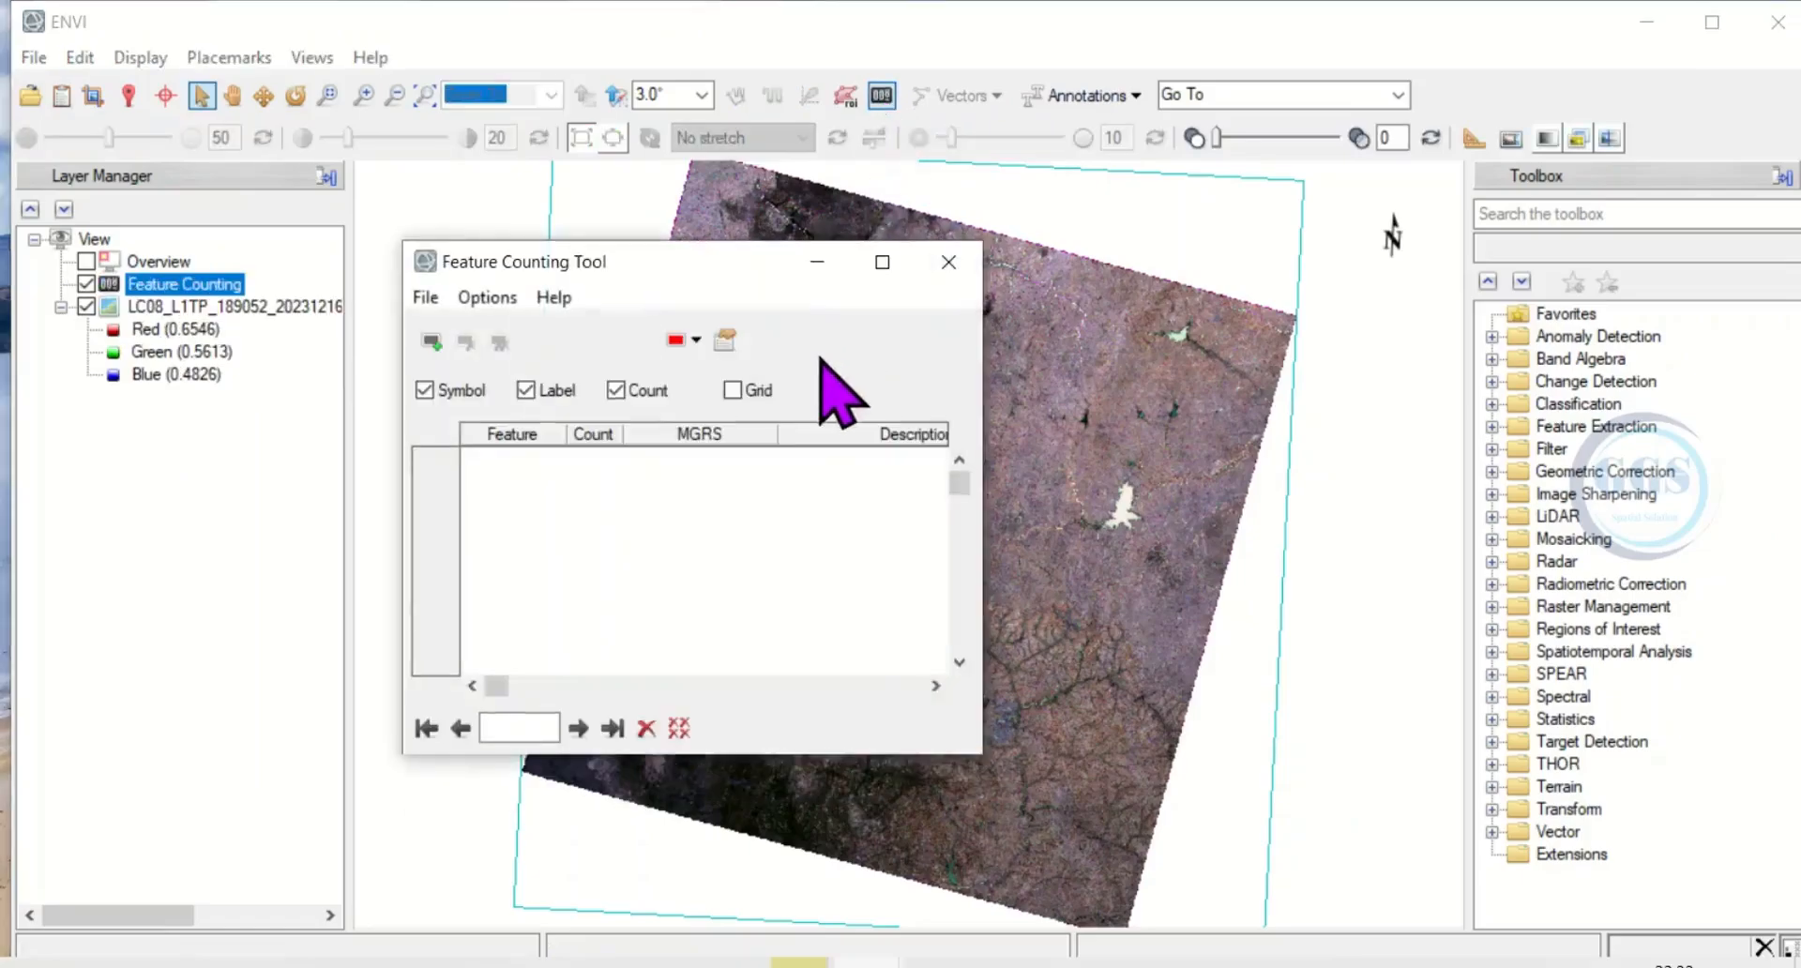
pyautogui.moveTo(740, 265); pyautogui.dragTo(538, 265)
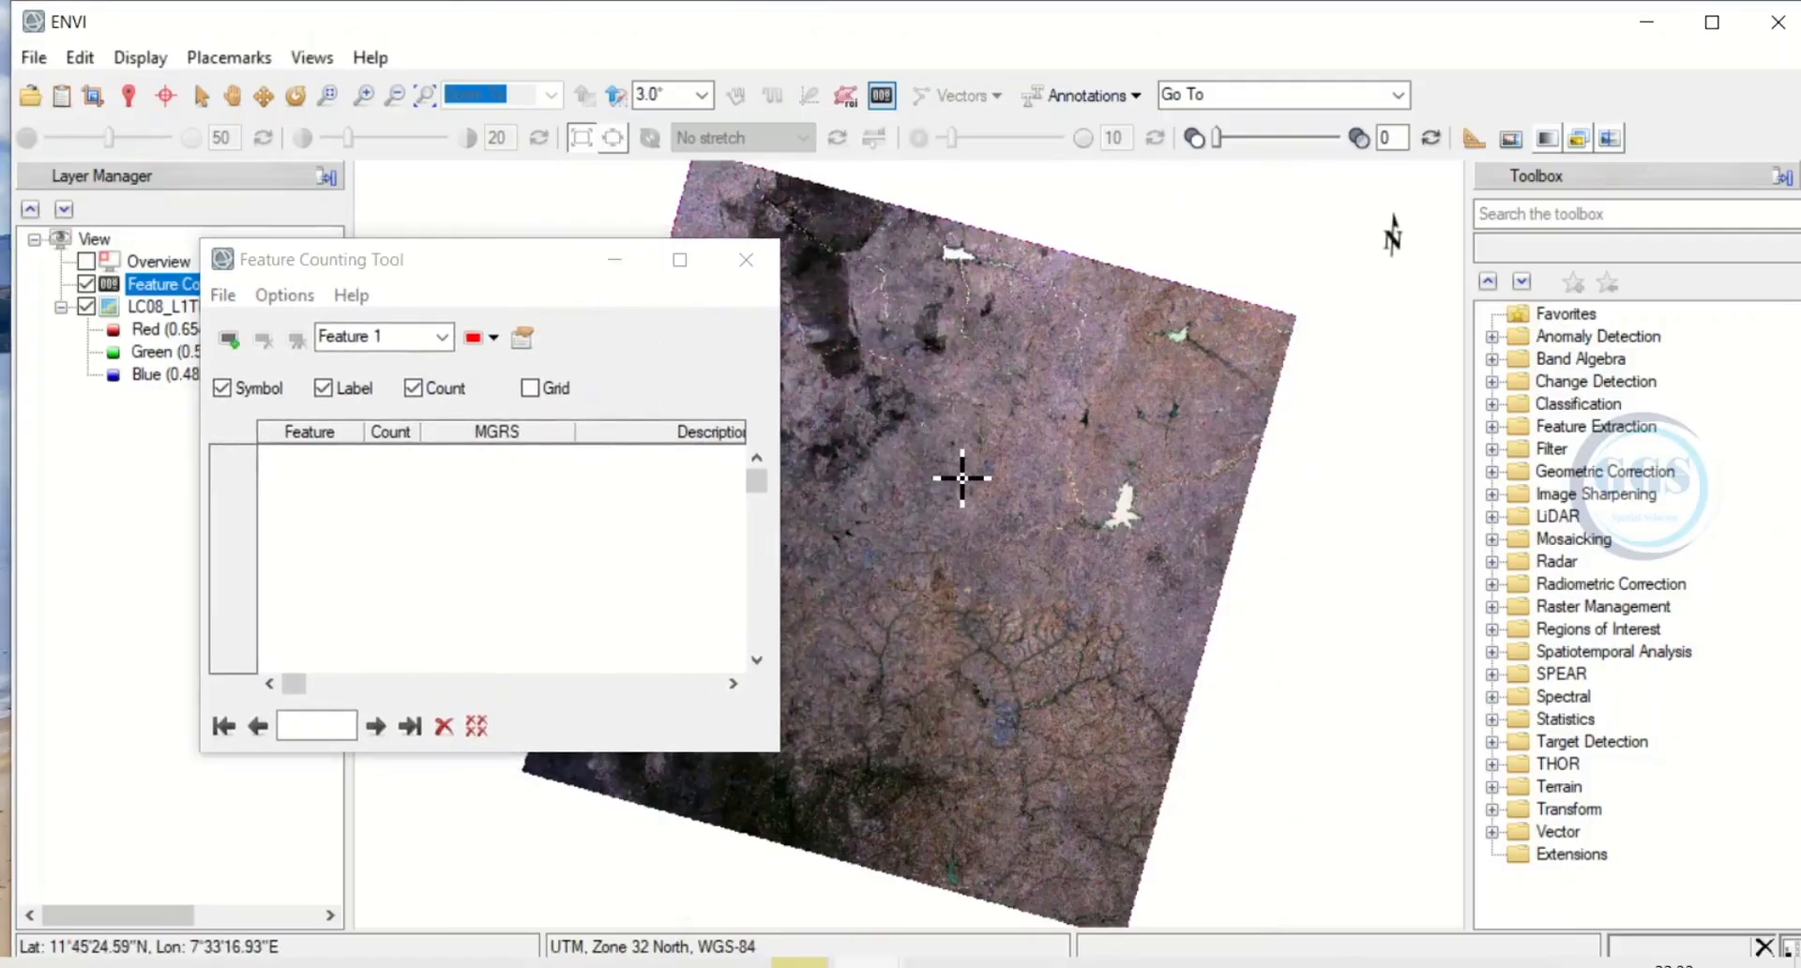
pyautogui.scroll(1, 961, 477)
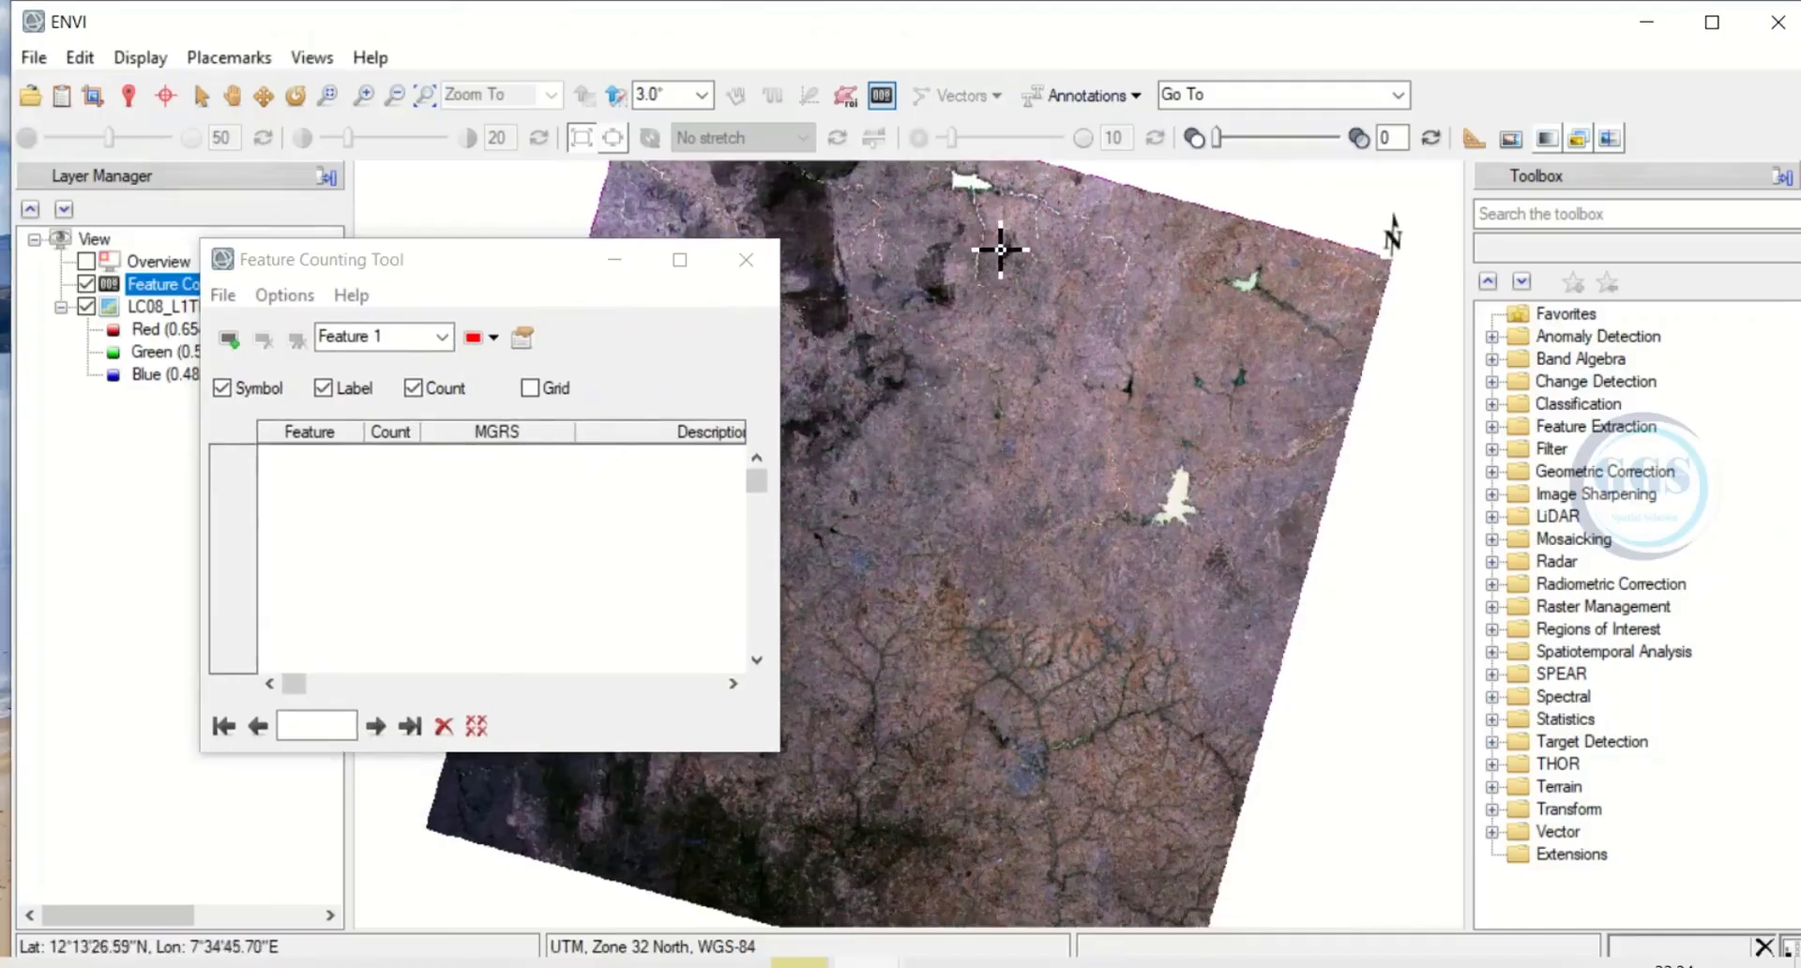
pyautogui.click(966, 181)
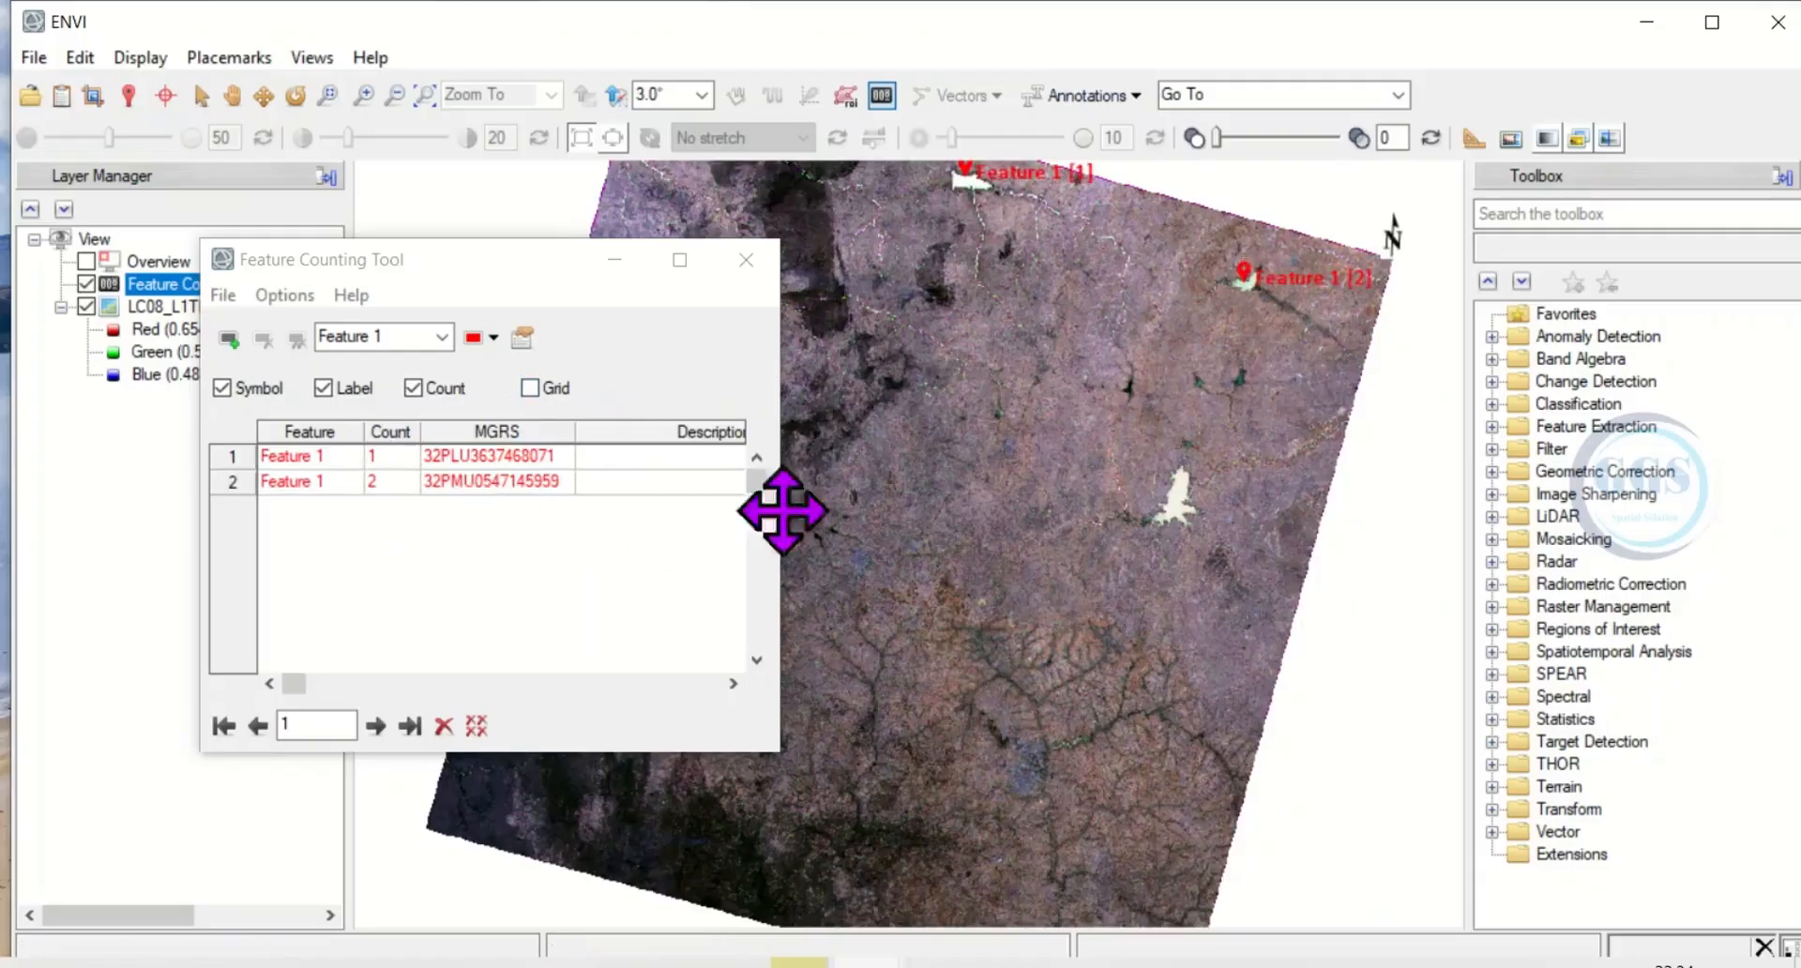
pyautogui.click(1173, 512)
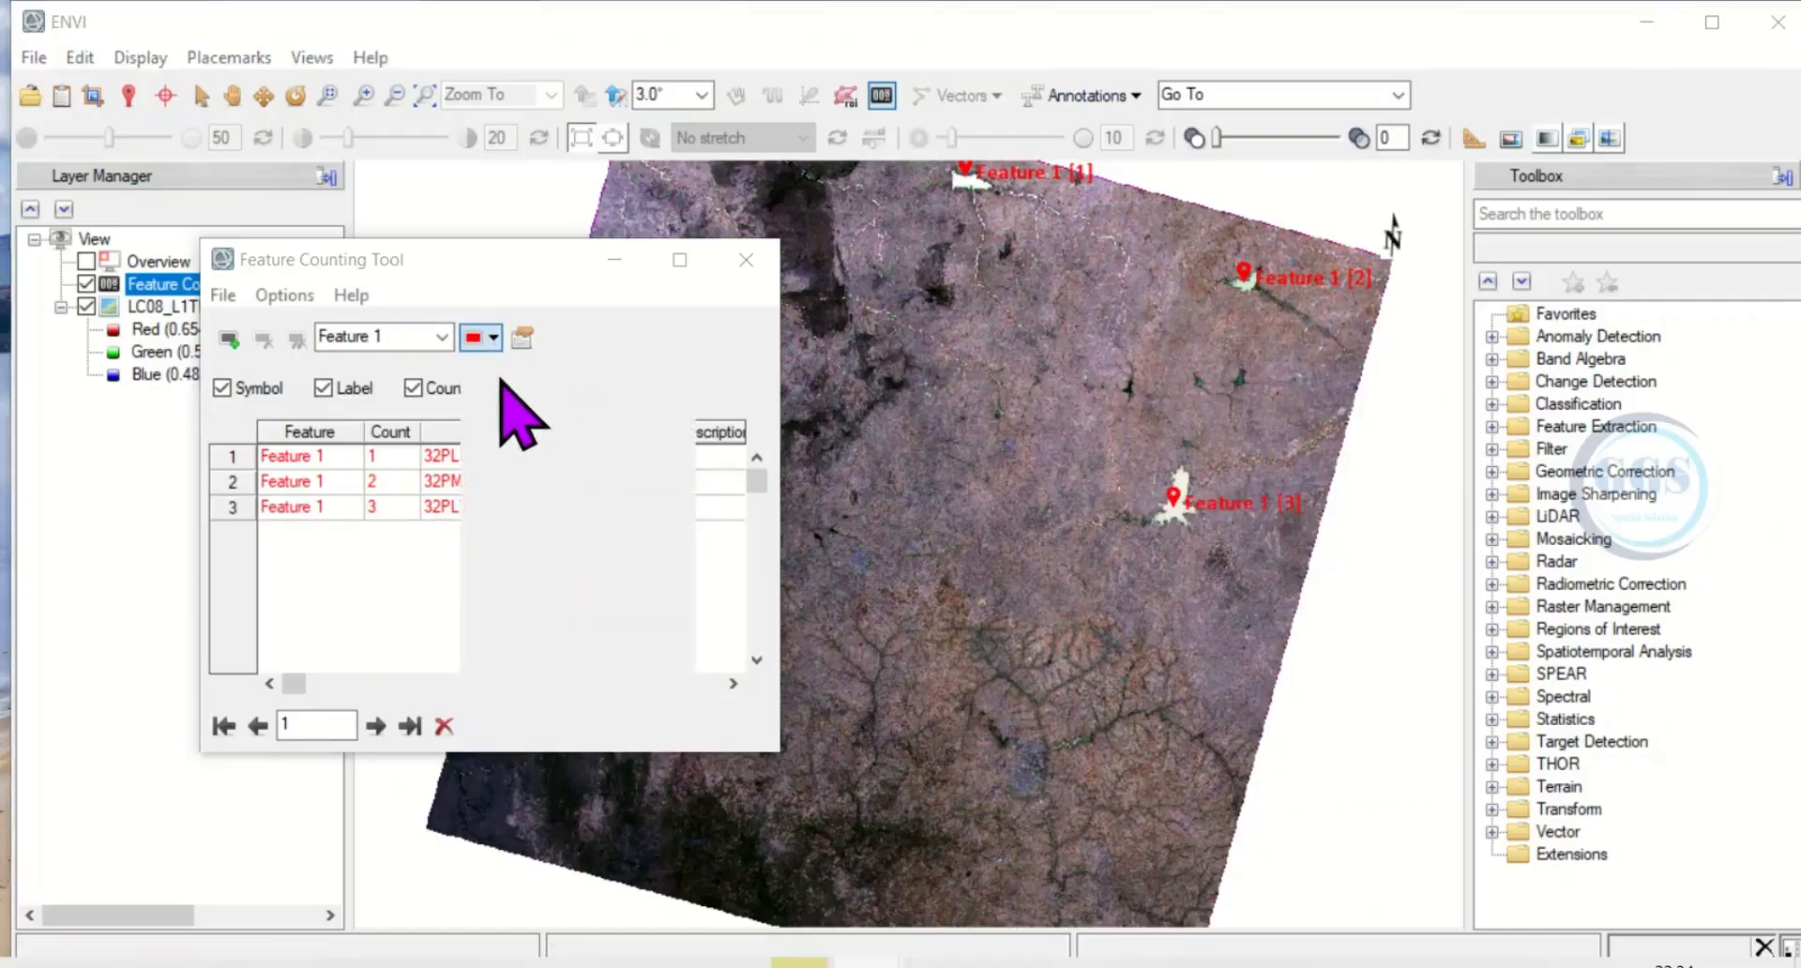
# Change the Feature 1 markers to white, and remove the Feature Counting layer.
pyautogui.click(494, 340)
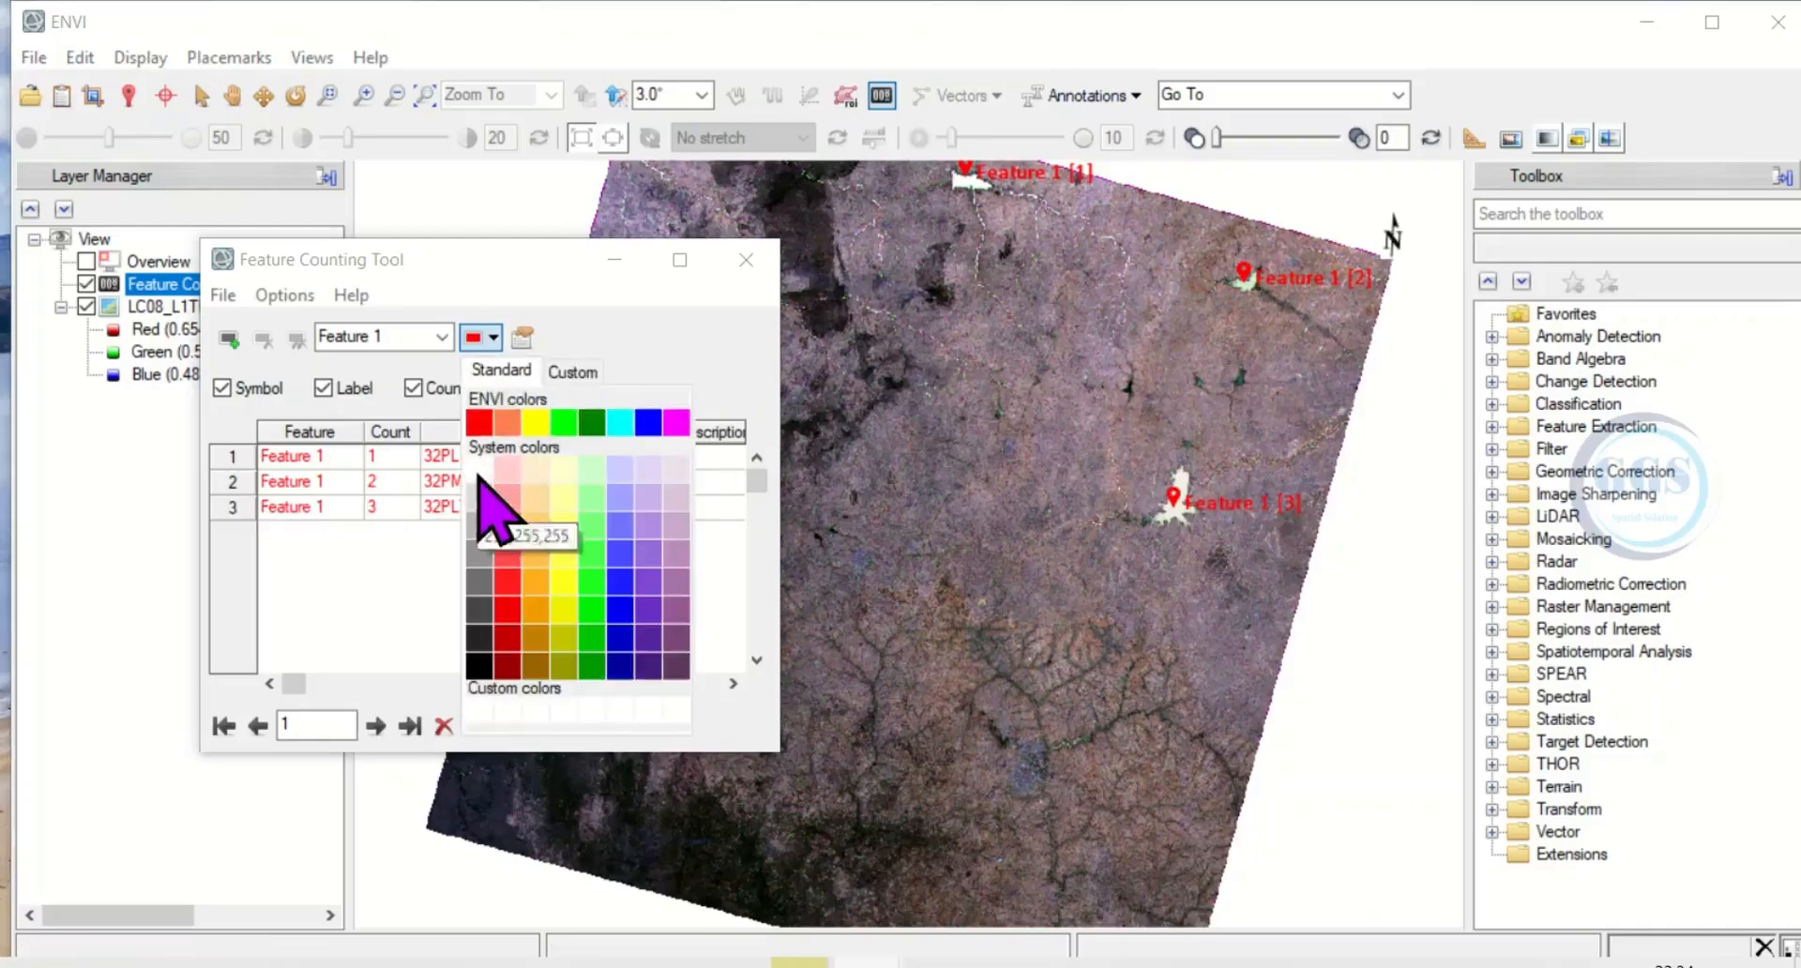
pyautogui.click(479, 469)
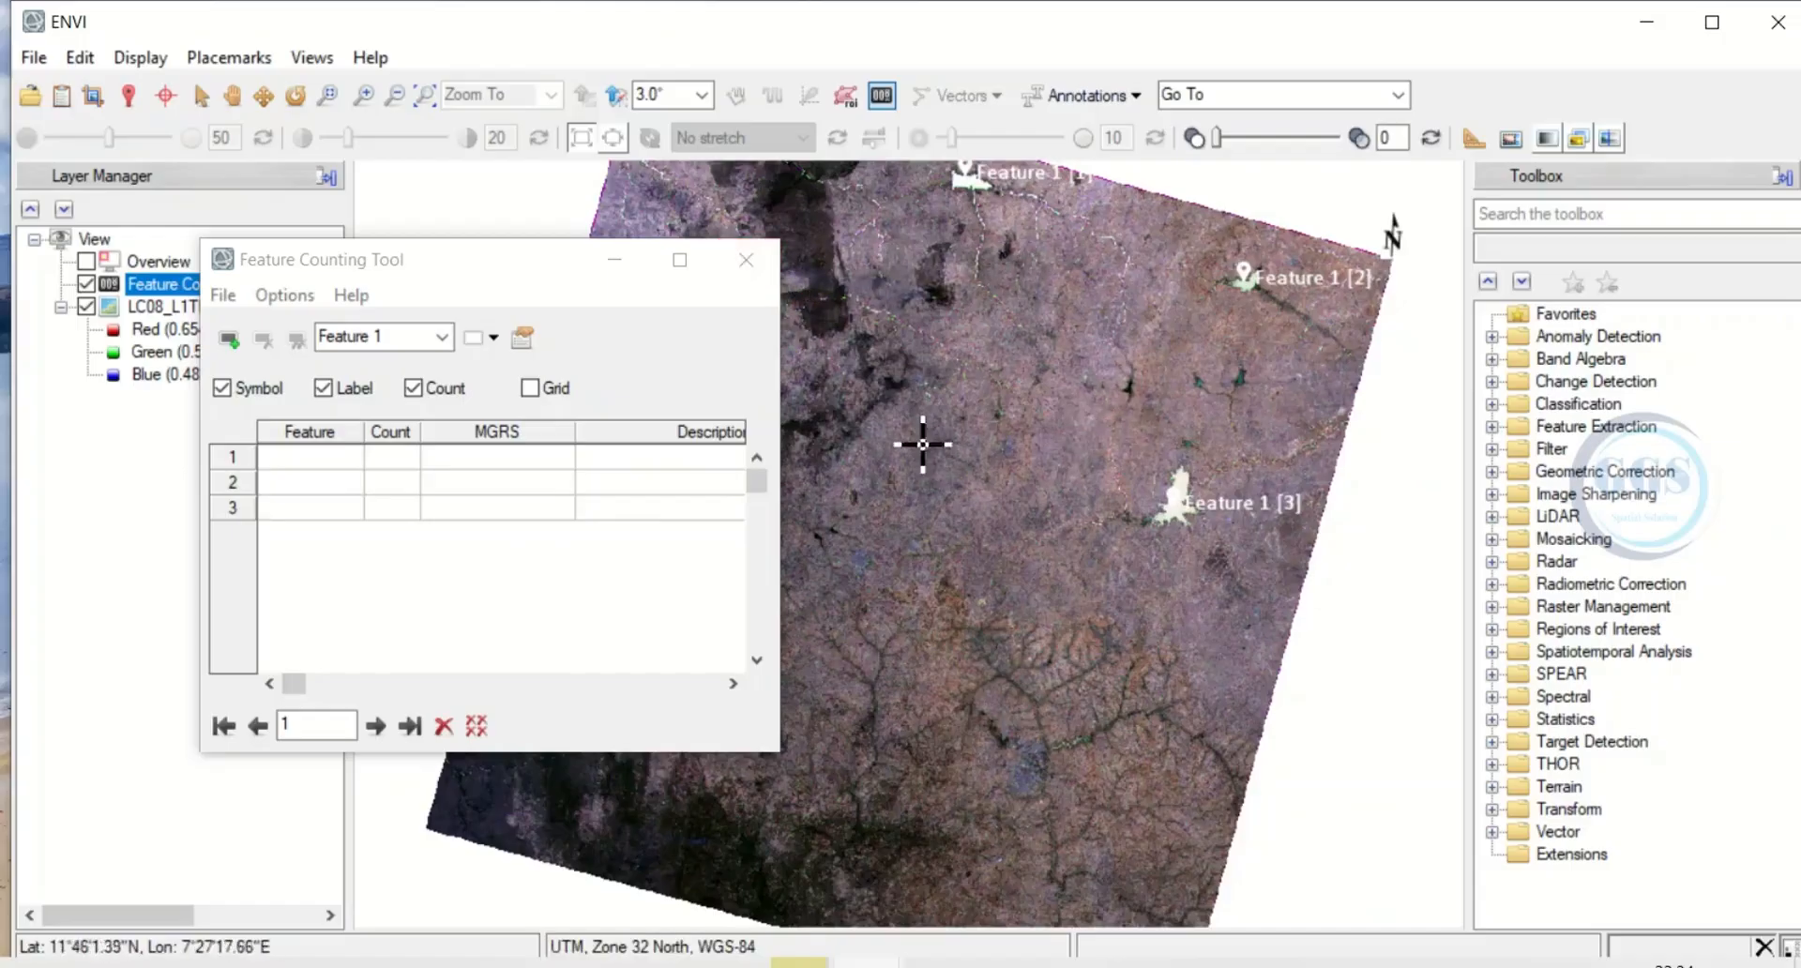
pyautogui.click(746, 259)
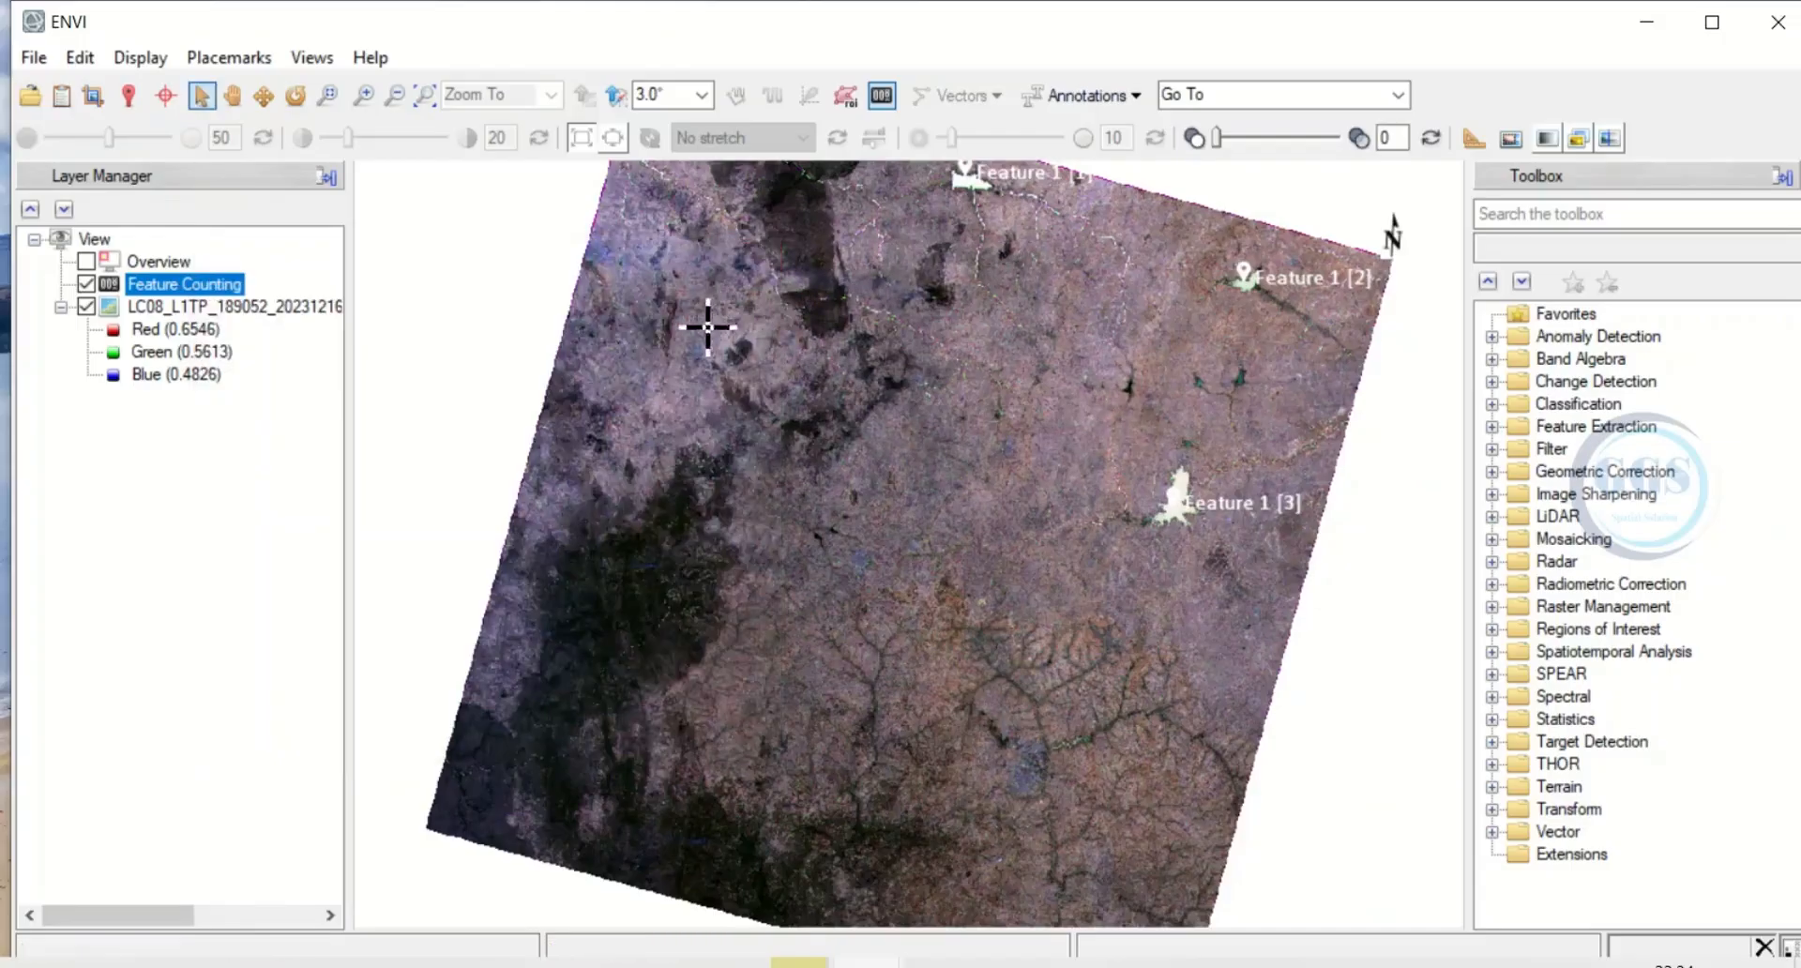
pyautogui.rightClick(173, 287)
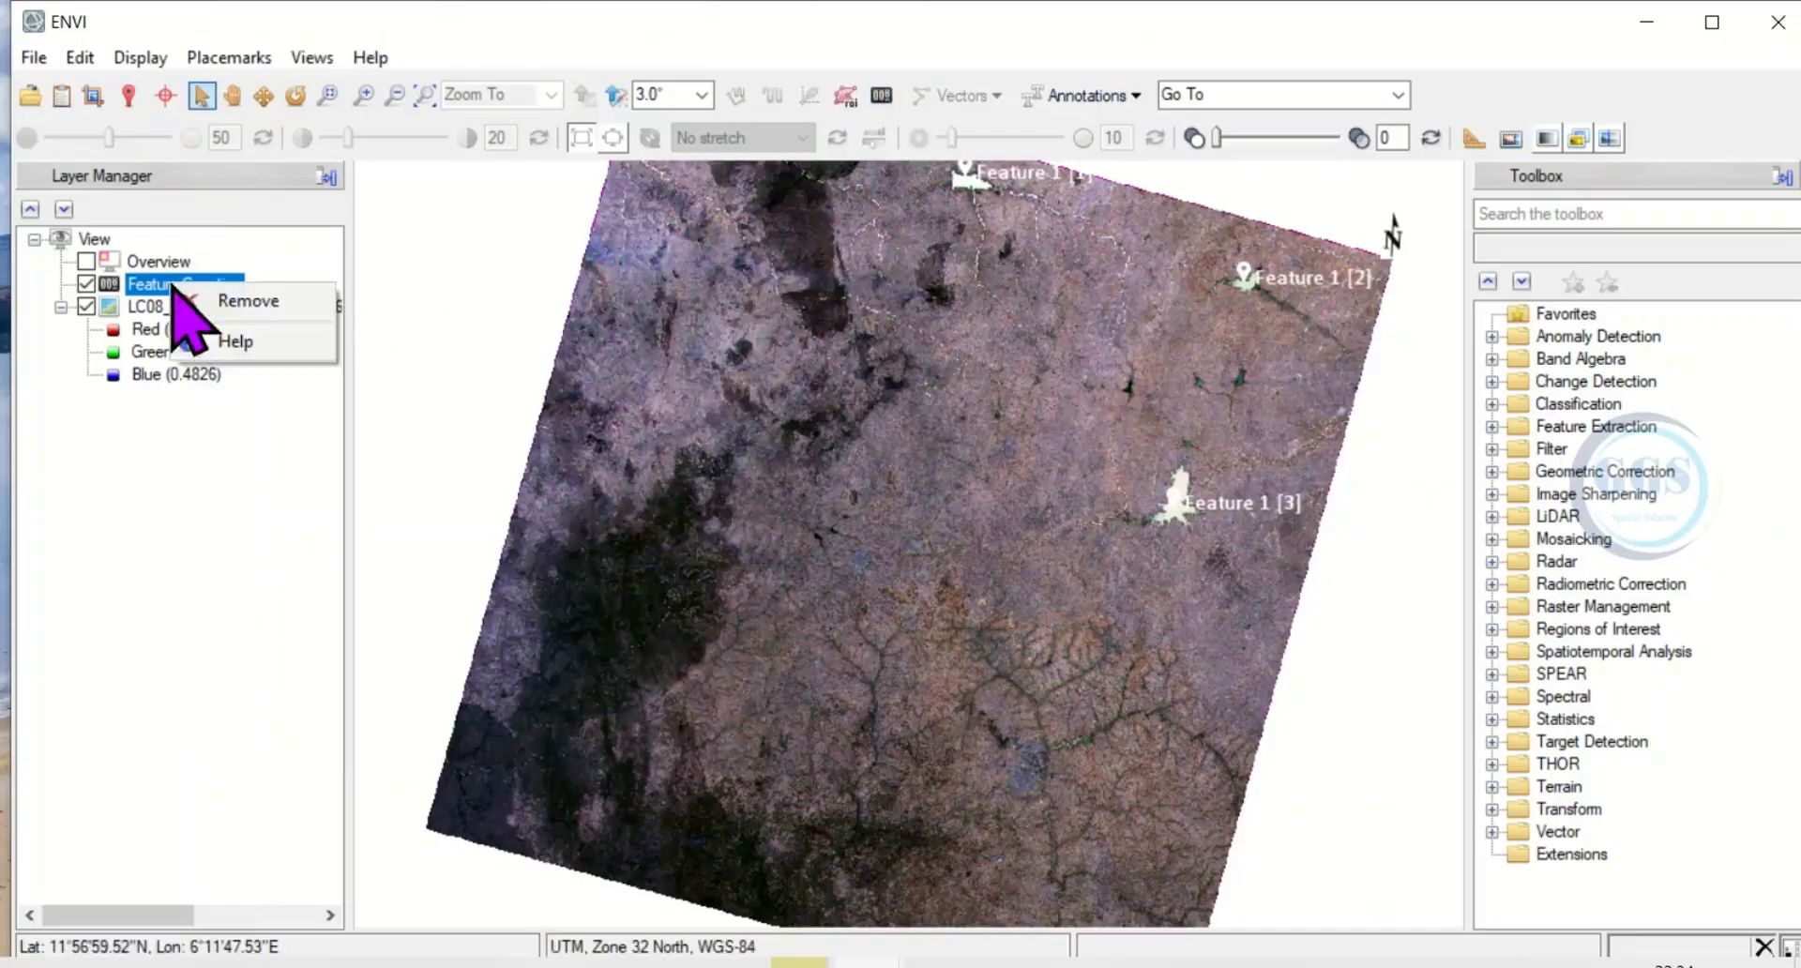
pyautogui.click(226, 306)
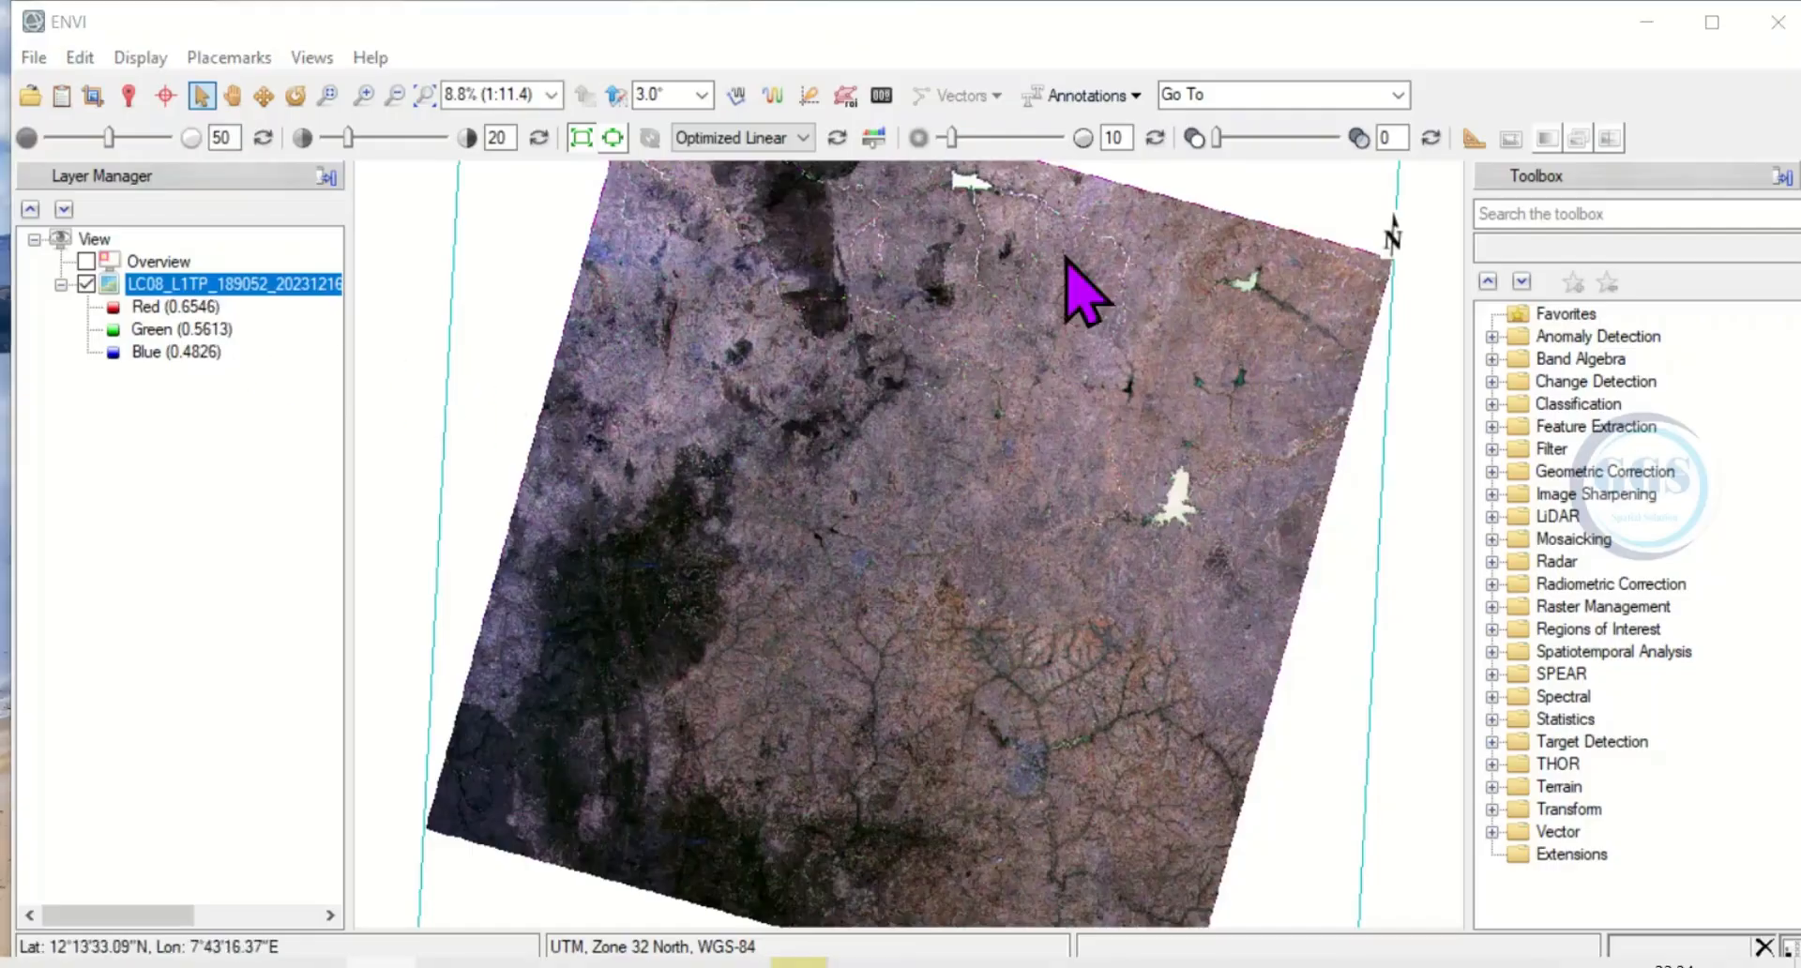
# Add a text annotation reading "Geojay GIS Solution" near the scene's centre, and remove the annotation layer.
pyautogui.click(1135, 95)
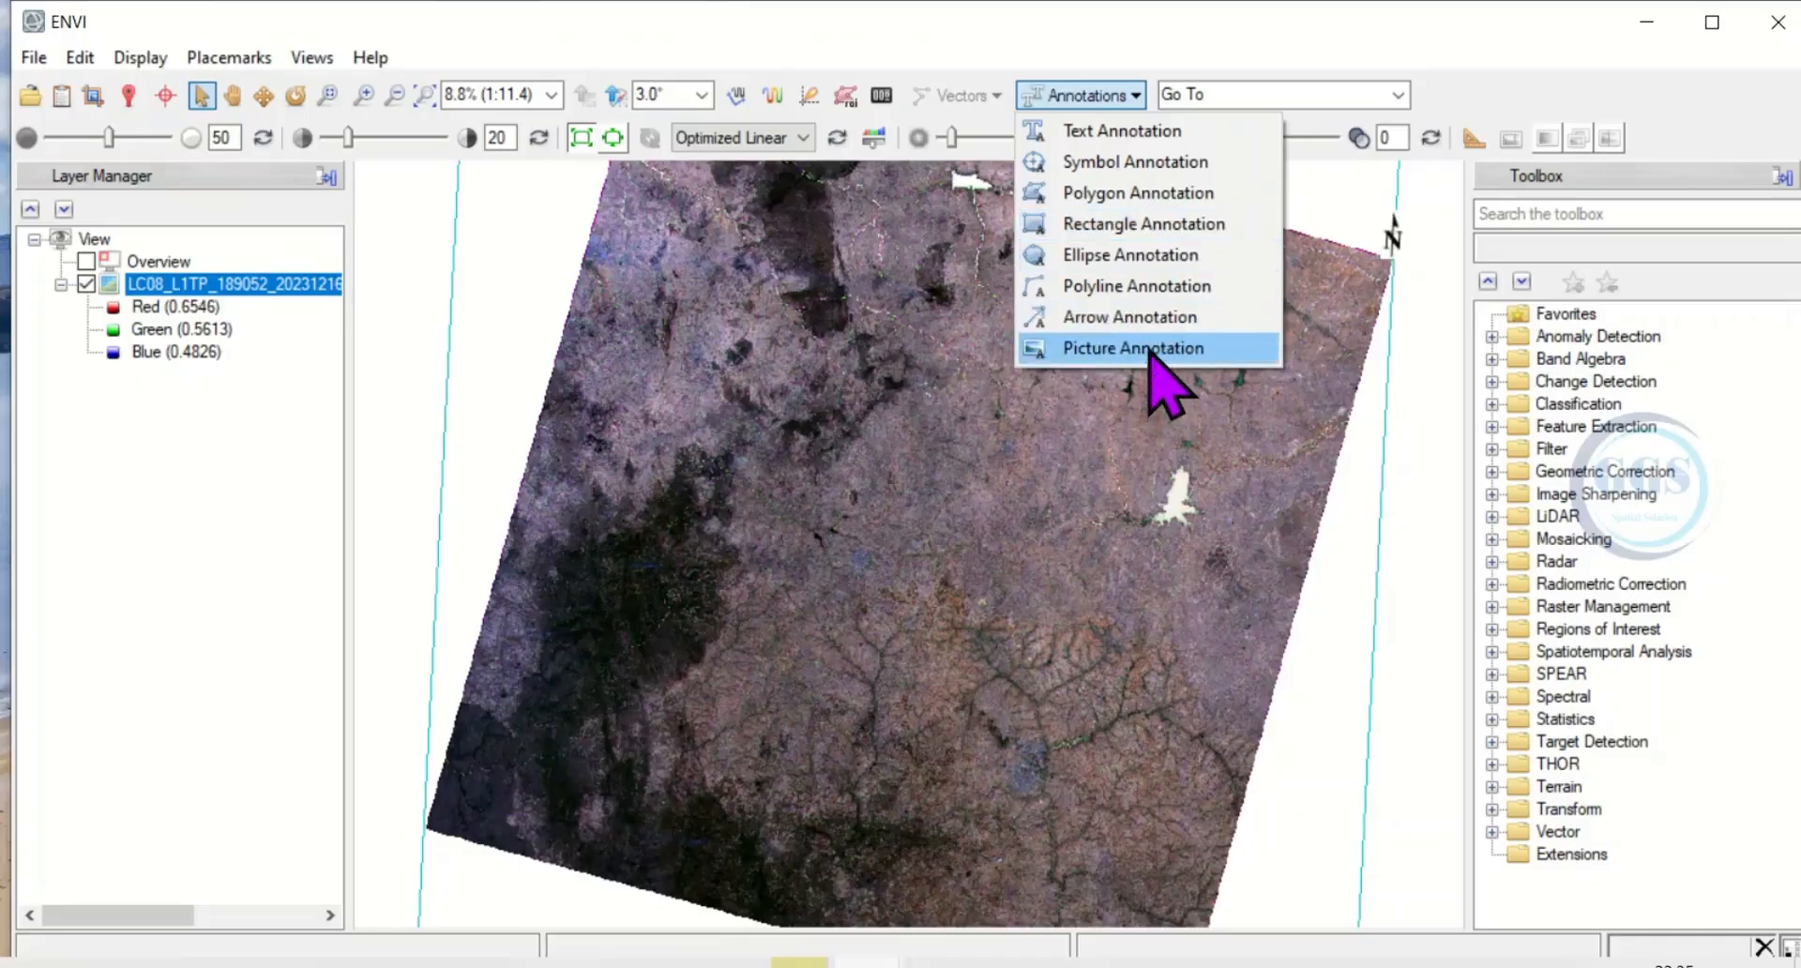
pyautogui.click(1106, 131)
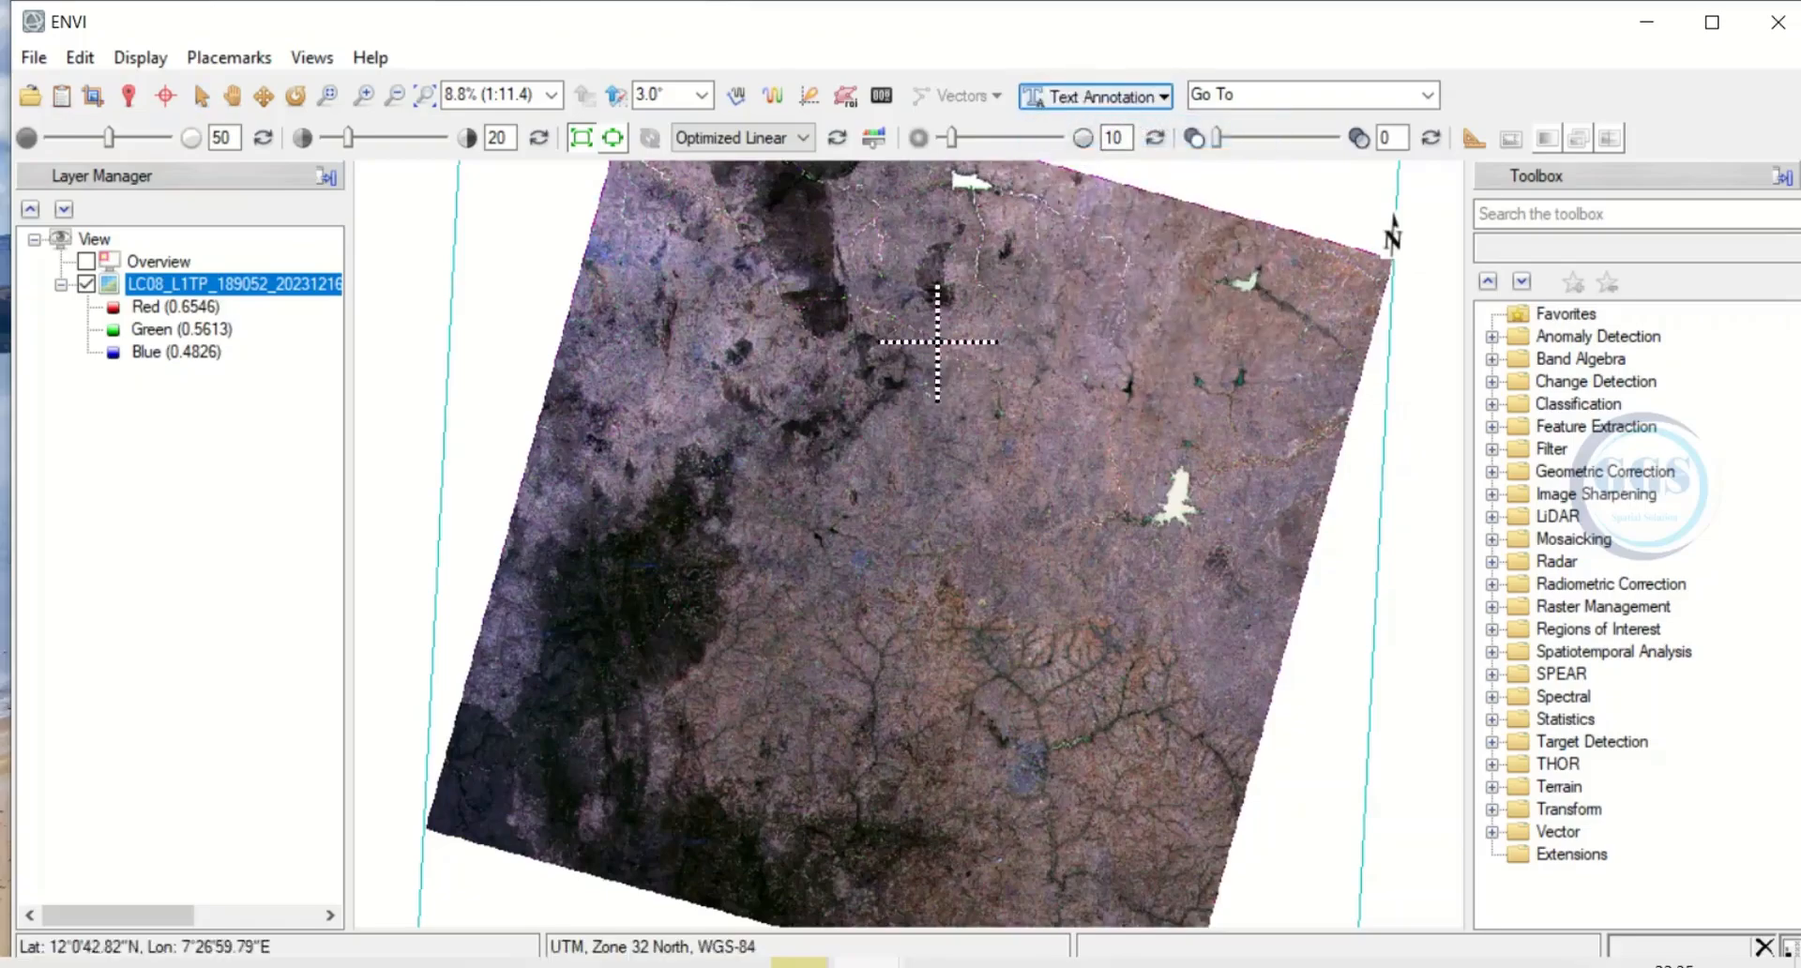
pyautogui.click(869, 462)
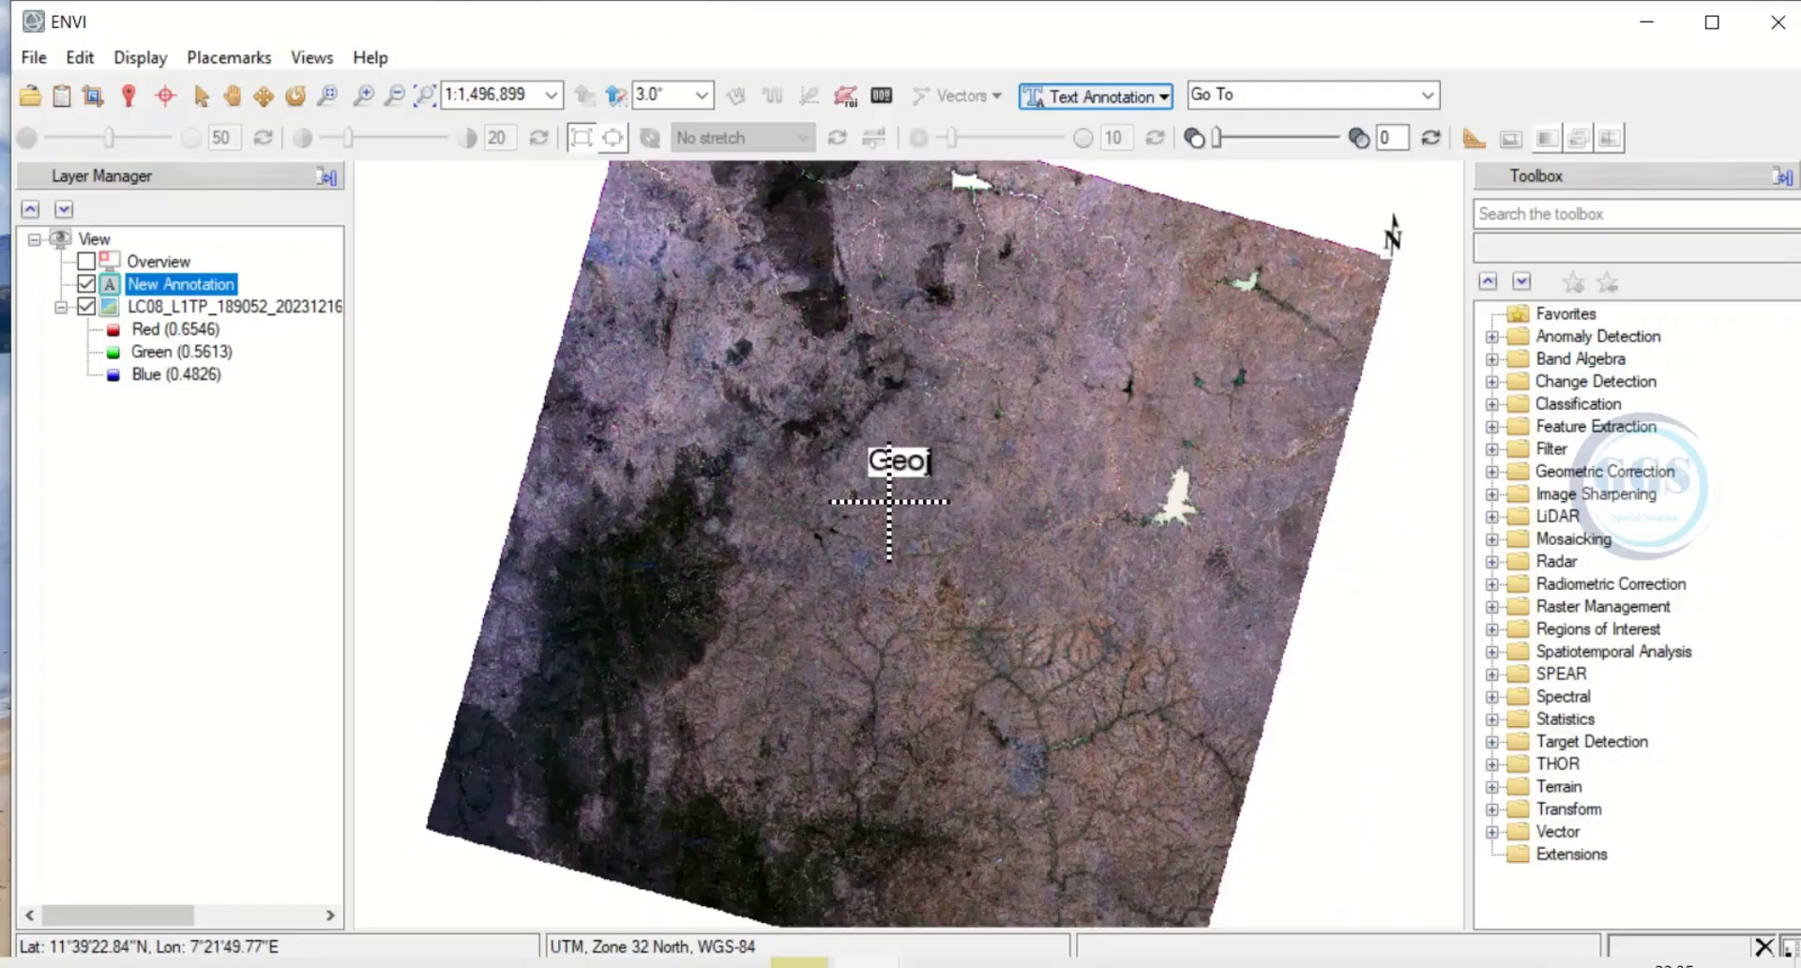
pyautogui.write('Geojay GIS Solution')
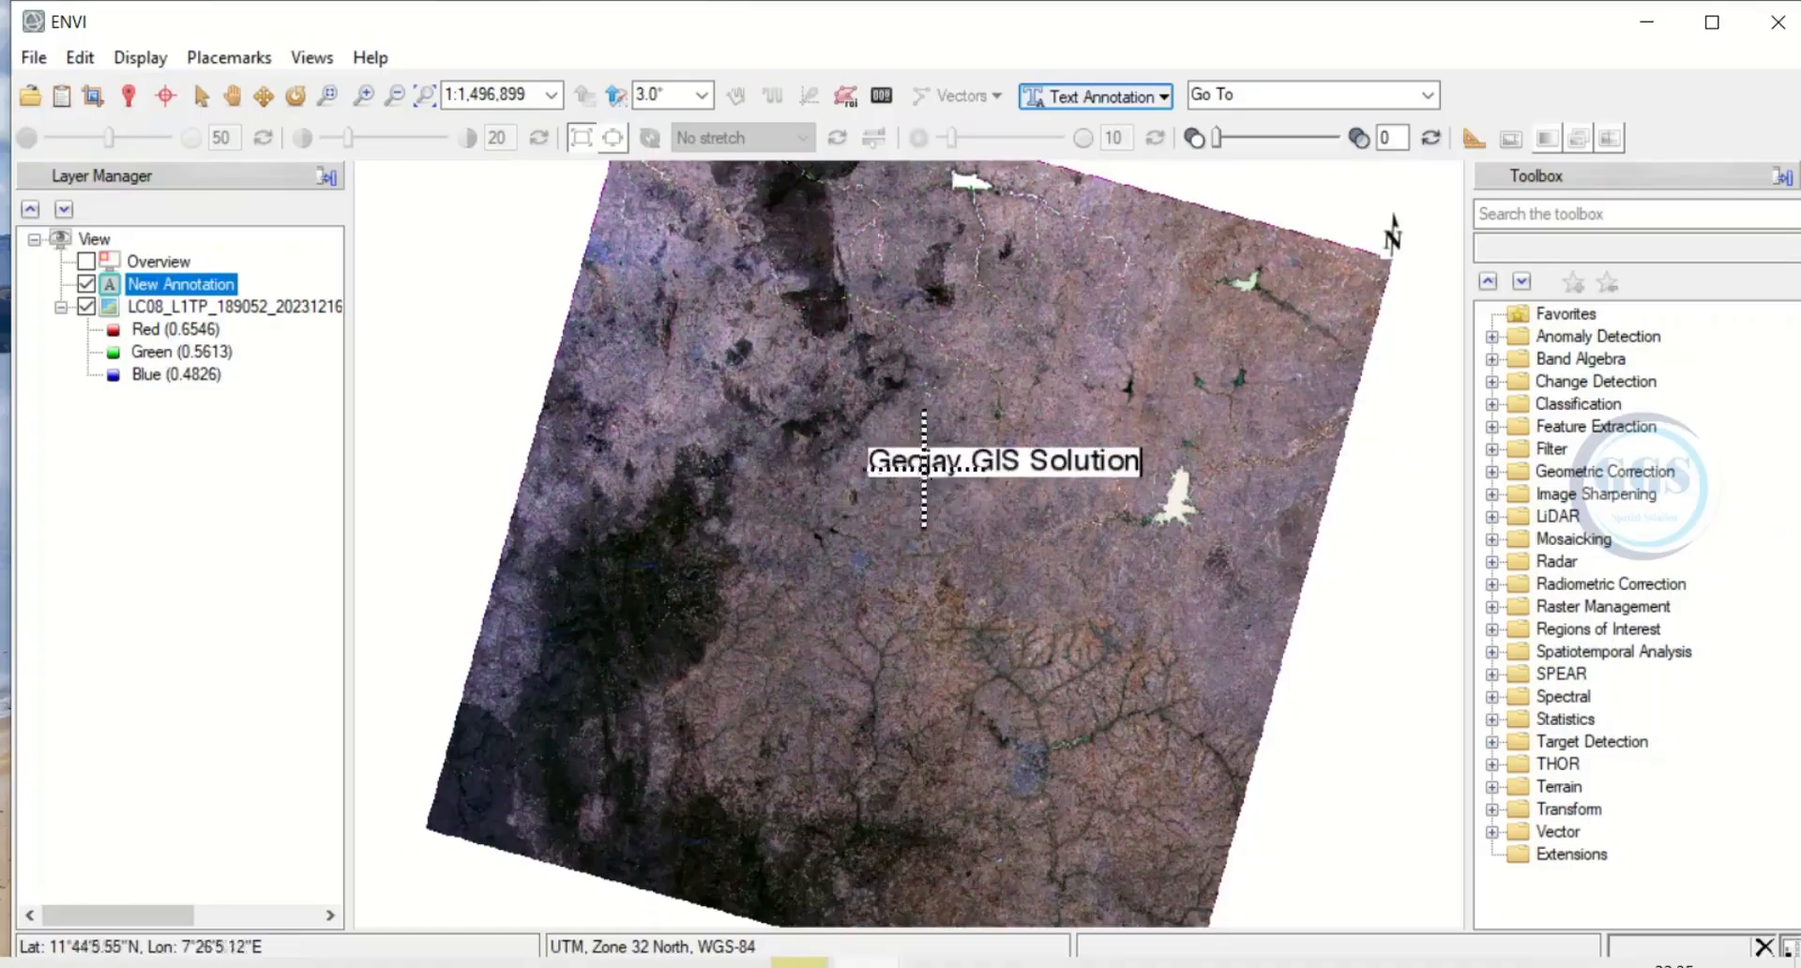
pyautogui.rightClick(178, 283)
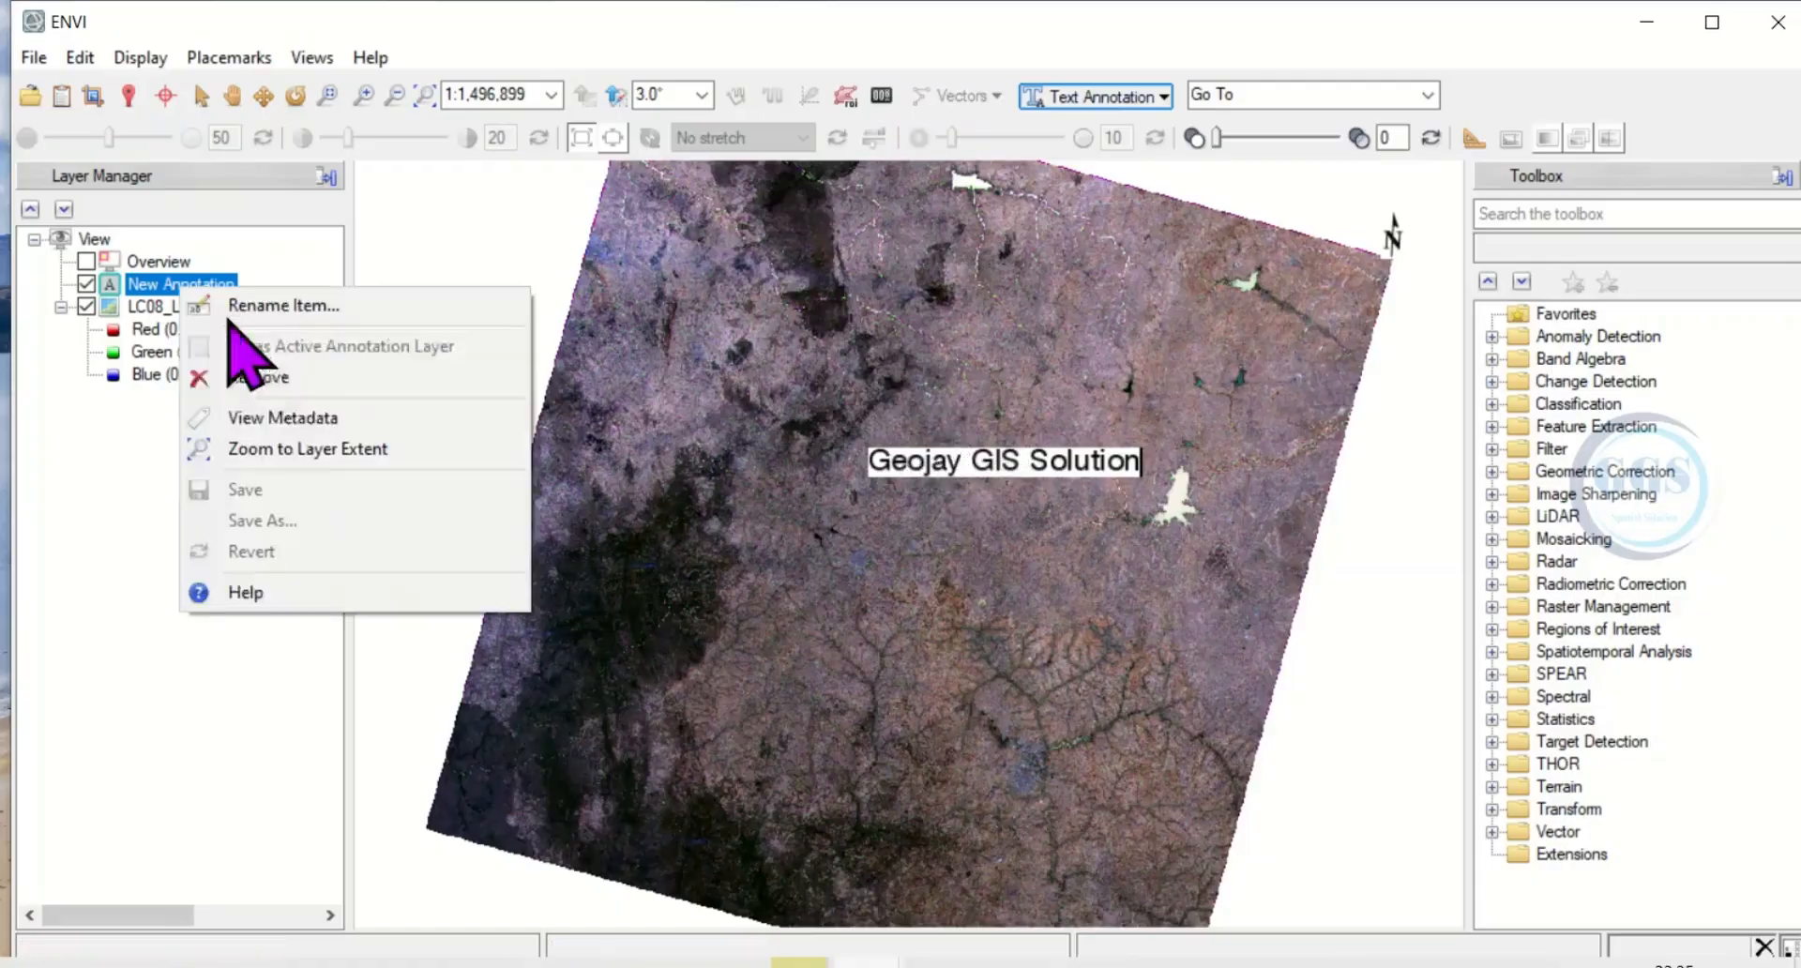
pyautogui.click(264, 382)
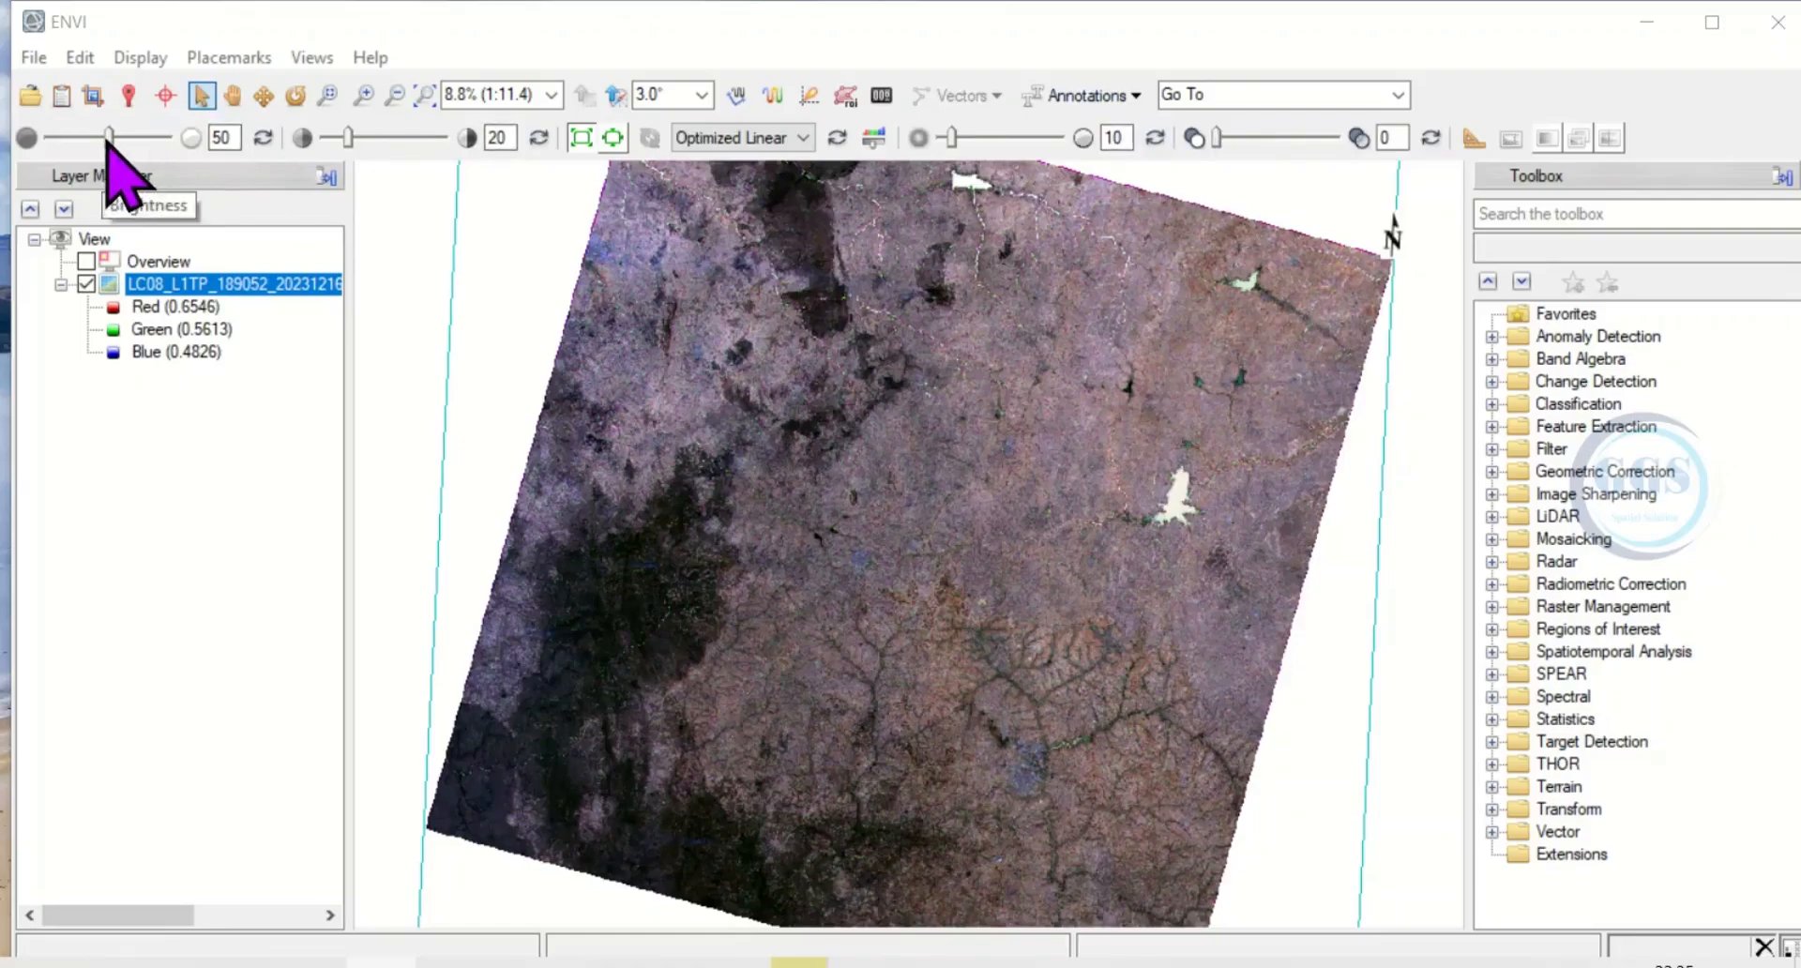
# Try the image's brightness at 74, the sharpening adjustment and the transparency at 16, resetting the display adjustments to their defaults.
pyautogui.moveTo(107, 138)
pyautogui.mouseDown()
pyautogui.moveTo(79, 138)
pyautogui.moveTo(136, 138)
pyautogui.mouseUp()
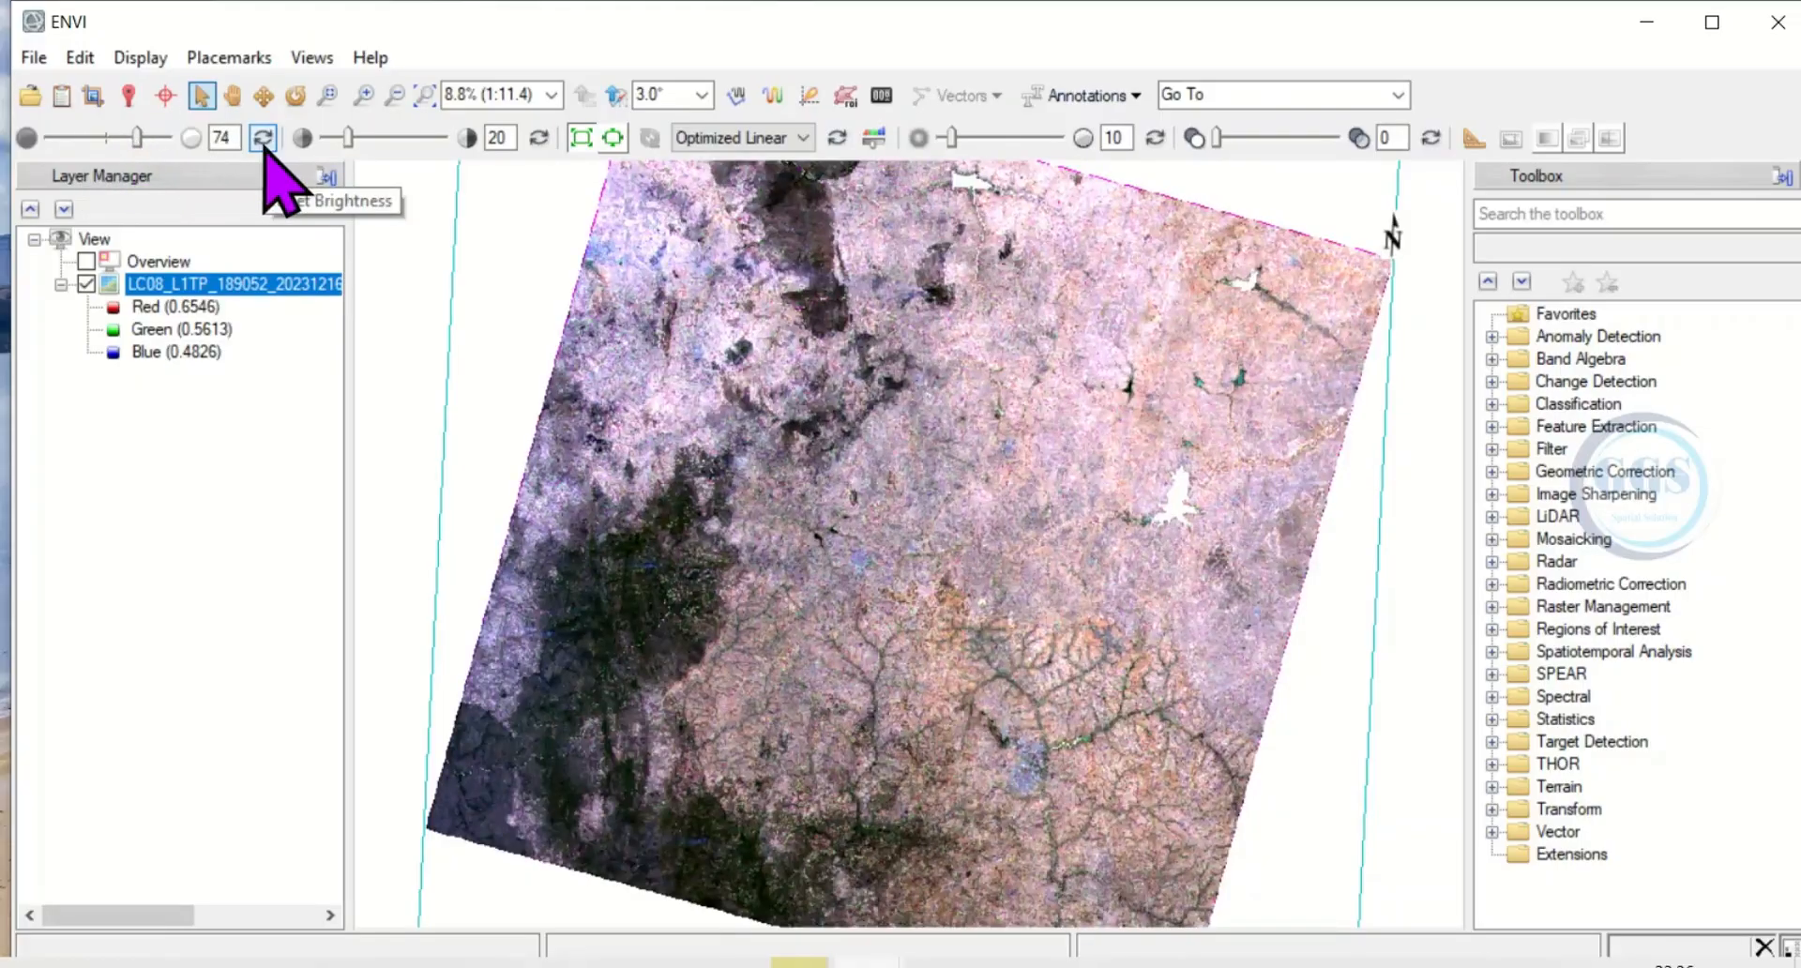
pyautogui.click(264, 141)
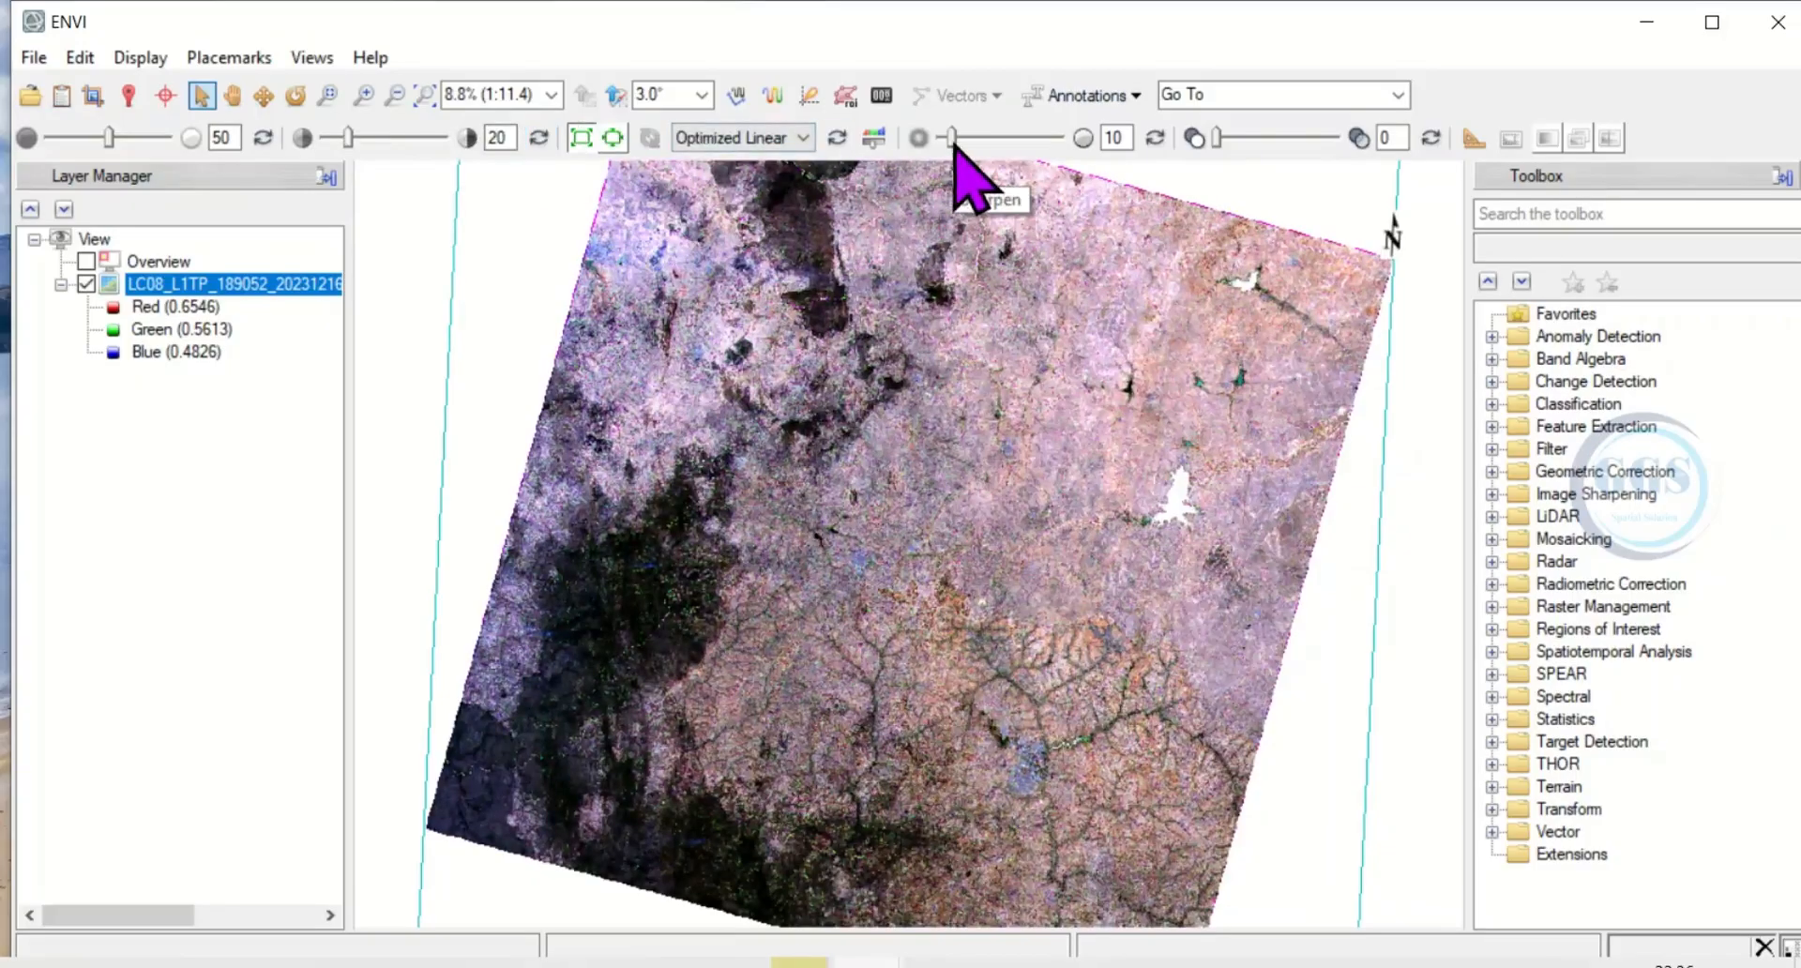
pyautogui.moveTo(952, 138)
pyautogui.mouseDown()
pyautogui.moveTo(978, 138)
pyautogui.moveTo(954, 147)
pyautogui.mouseUp()
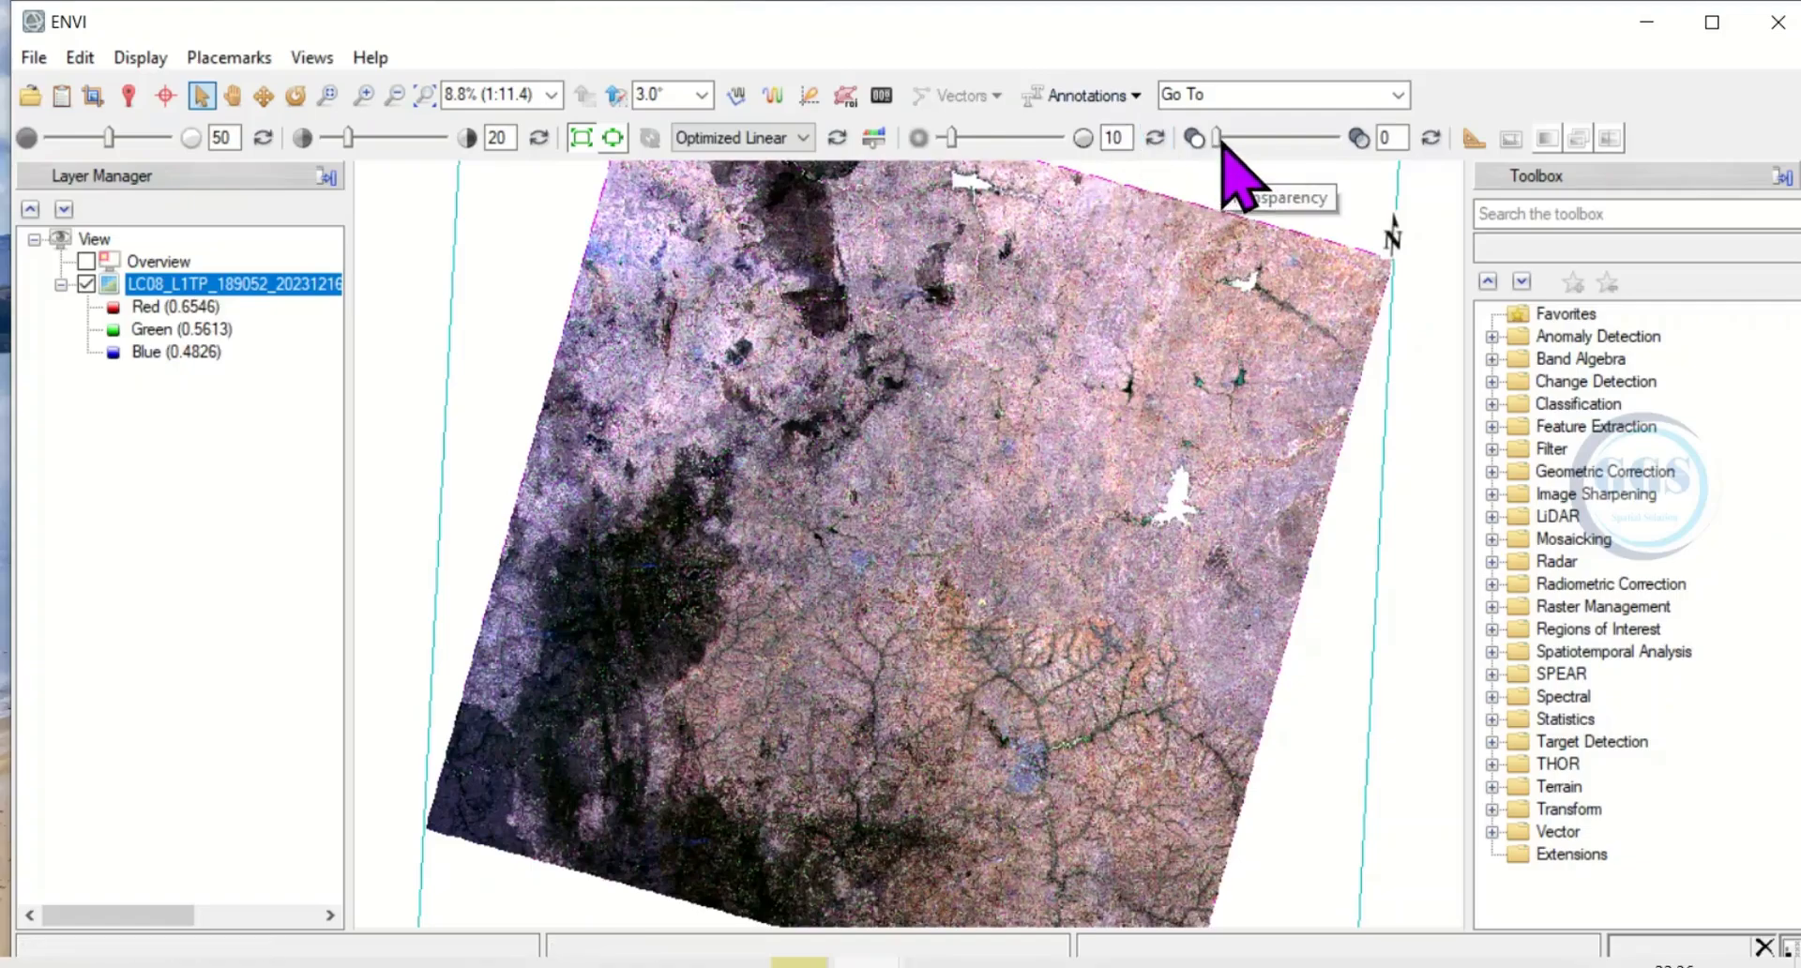
pyautogui.moveTo(1222, 143)
pyautogui.mouseDown()
pyautogui.moveTo(1257, 150)
pyautogui.moveTo(1233, 147)
pyautogui.mouseUp()
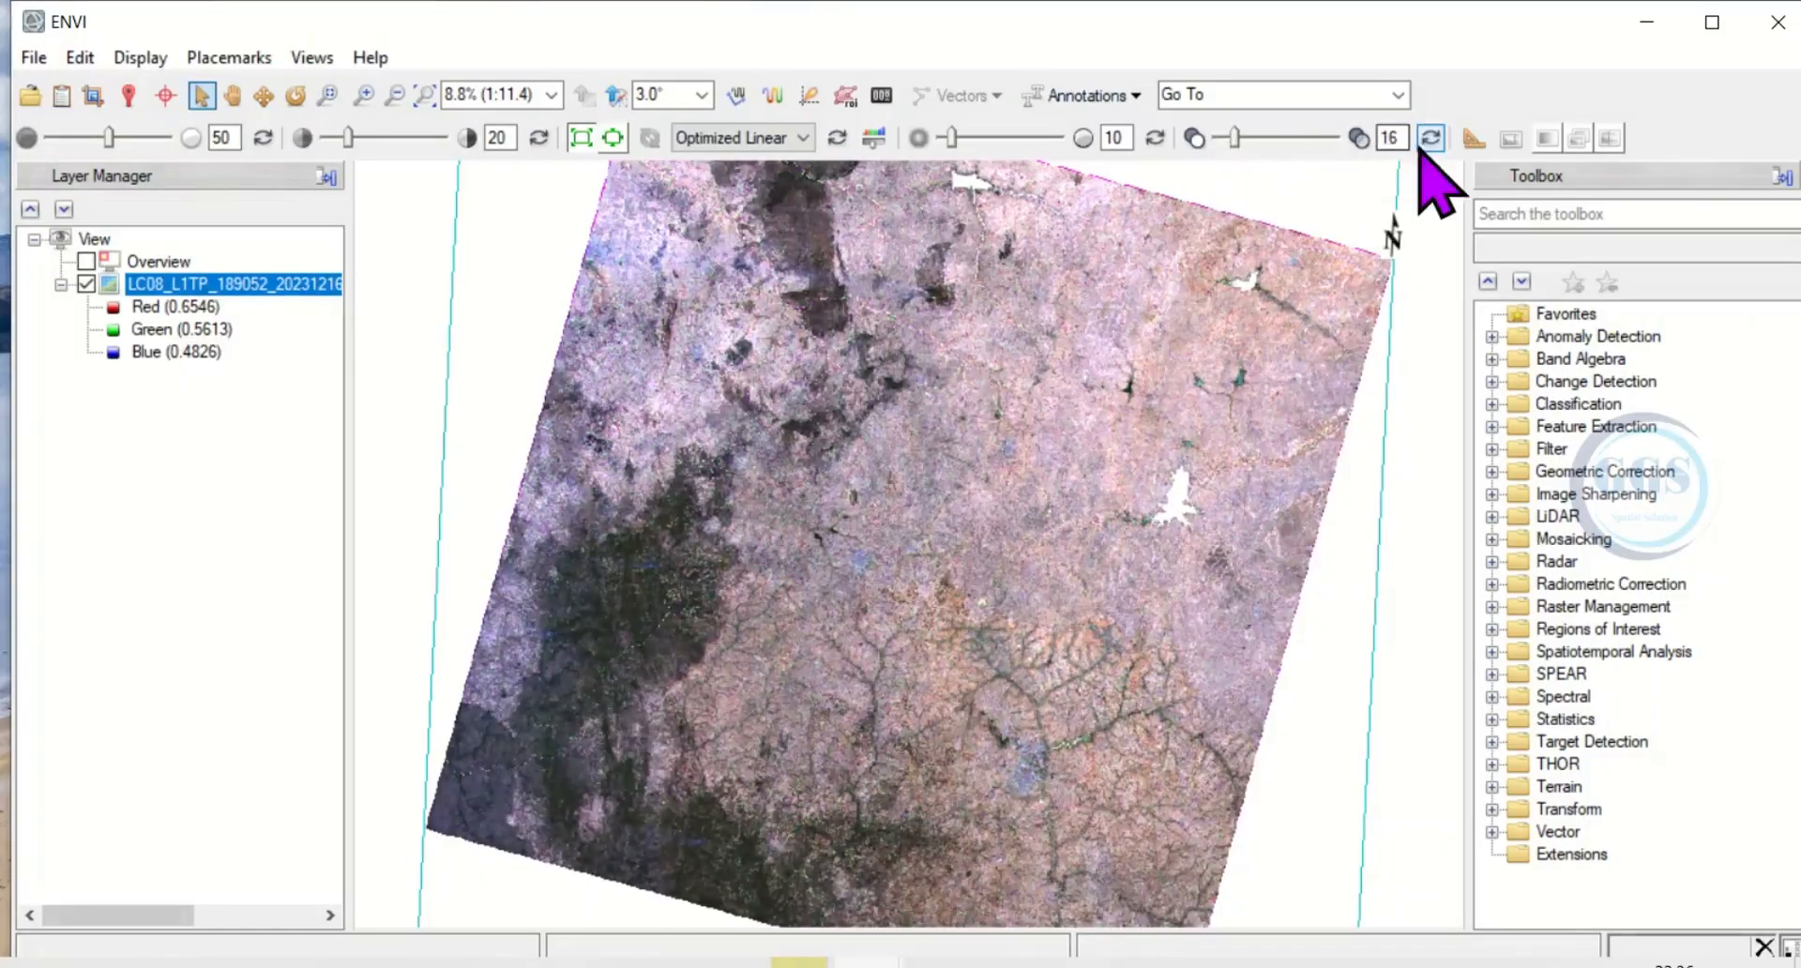
pyautogui.click(1427, 141)
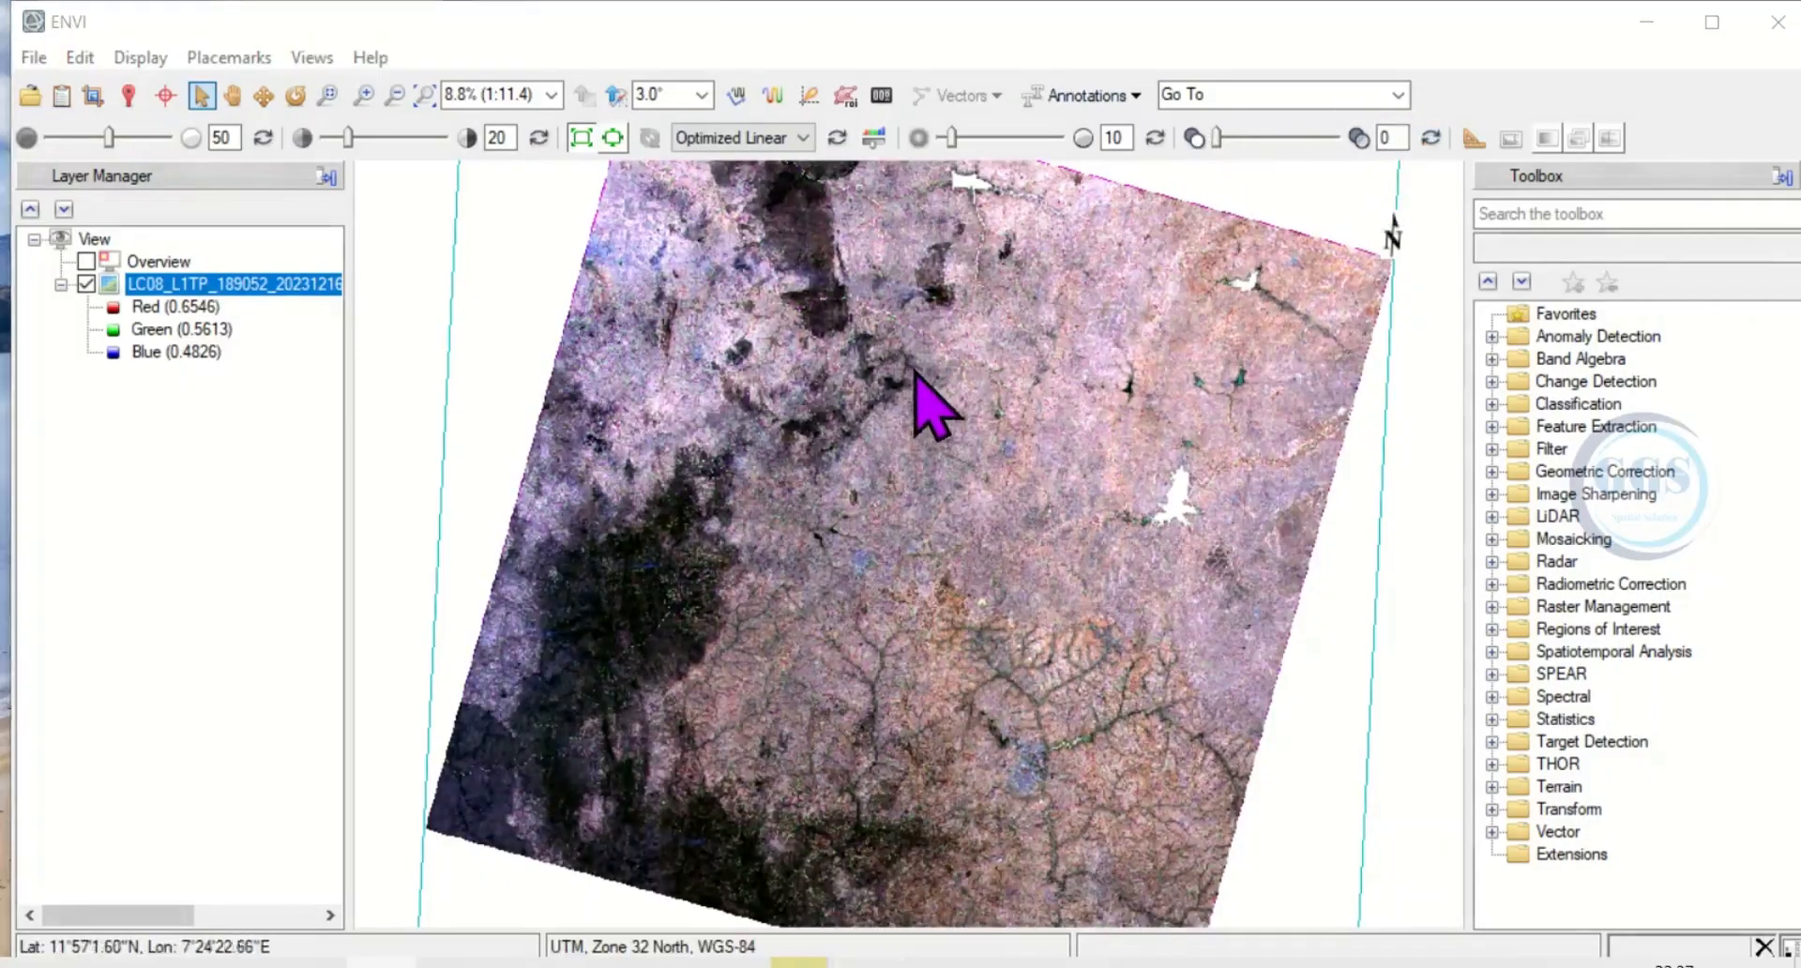
# Turn on the crosshairs over the image and bring up the Cursor Value readout.
pyautogui.click(166, 96)
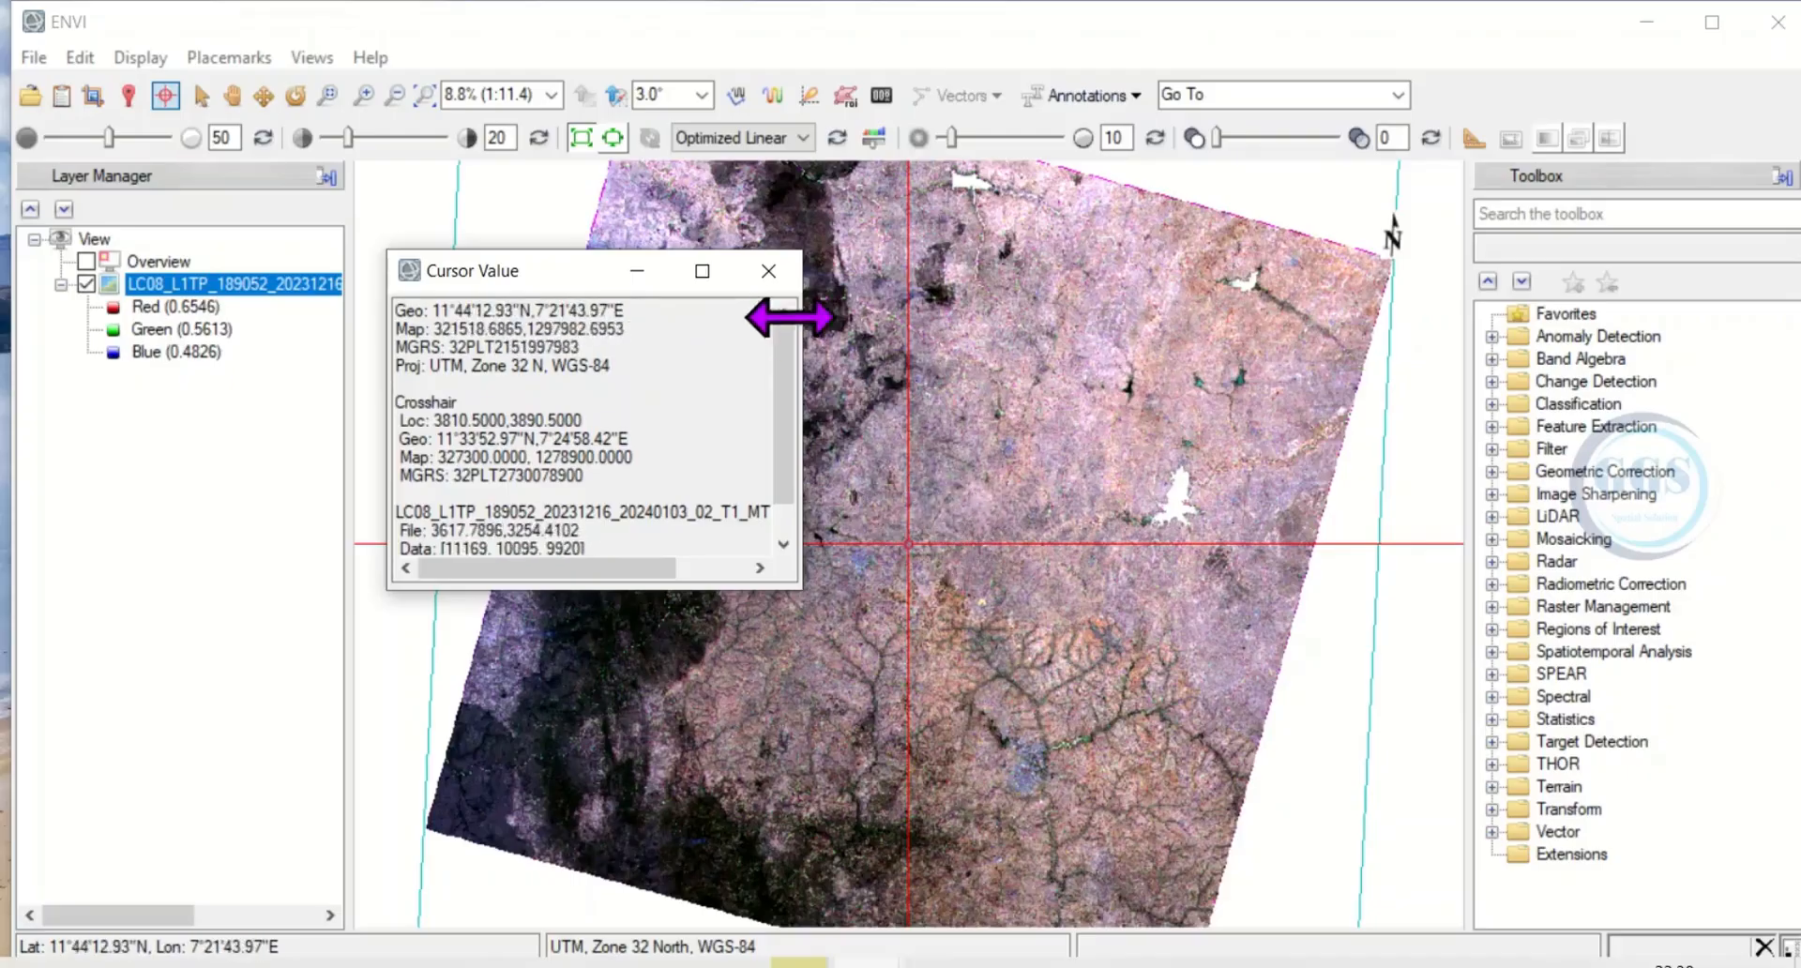
# Close the Cursor Value readout and open the scene's band 1 image, LC08_L1TP_189052_20231216_20240103_02_T1_B1.TIF.
pyautogui.click(762, 272)
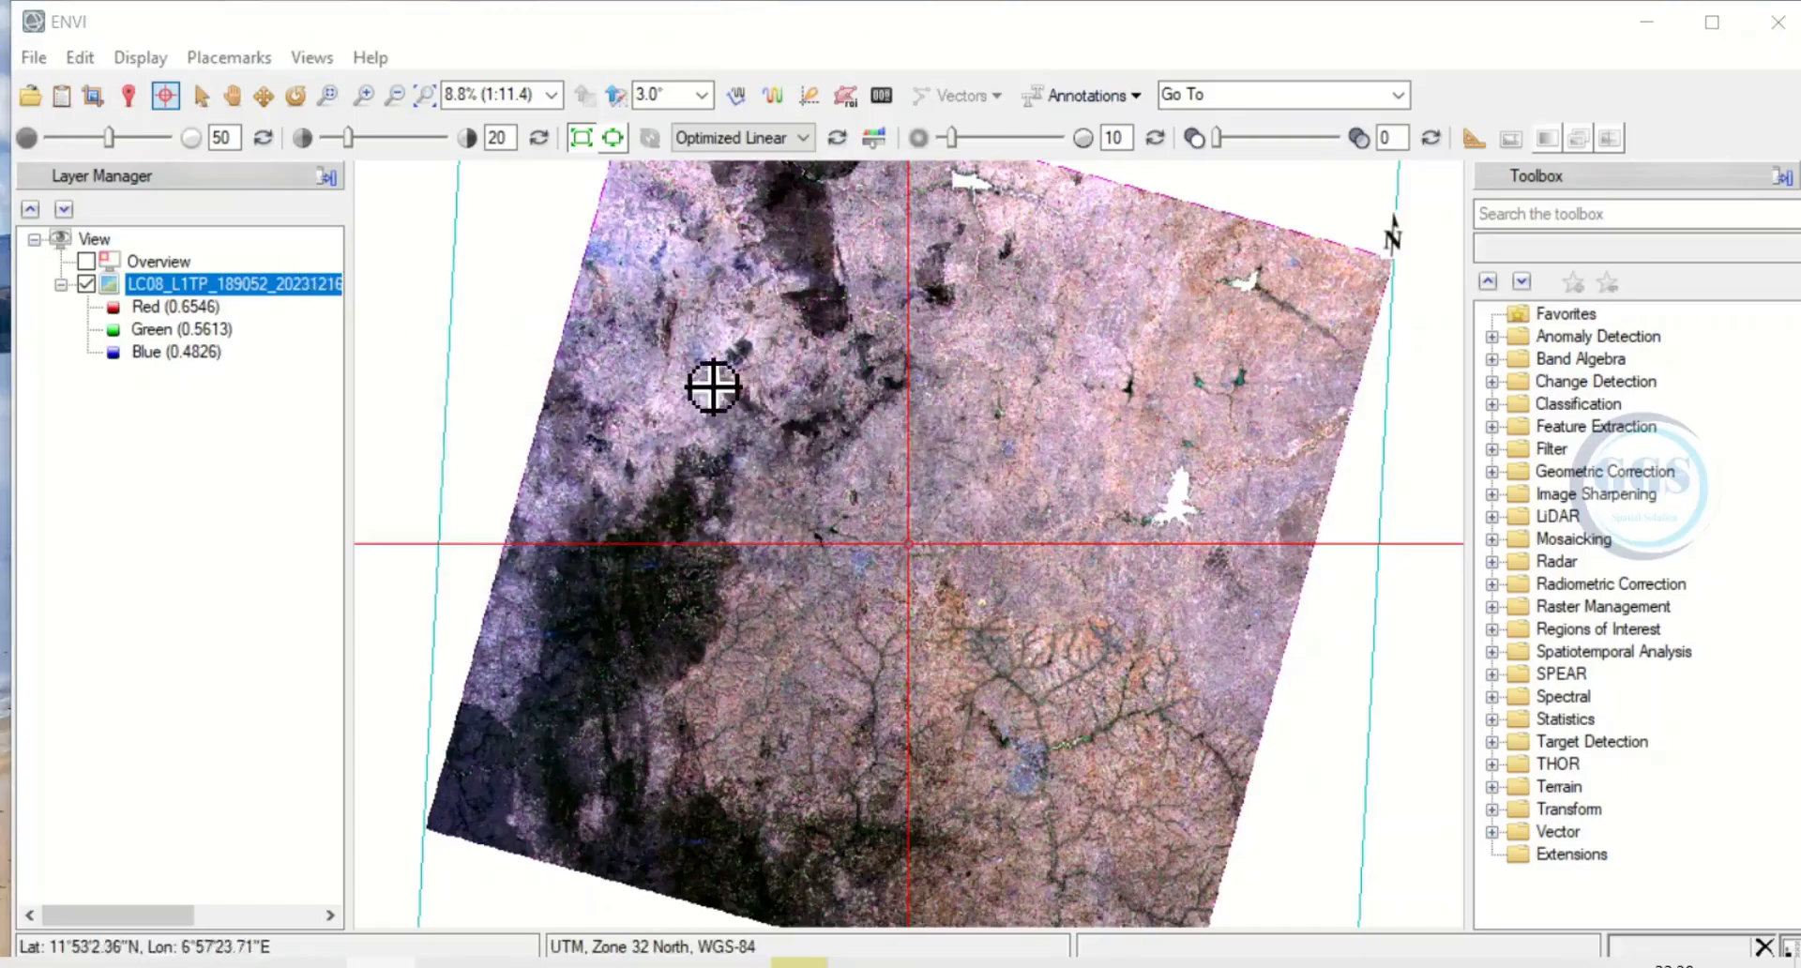
pyautogui.click(32, 95)
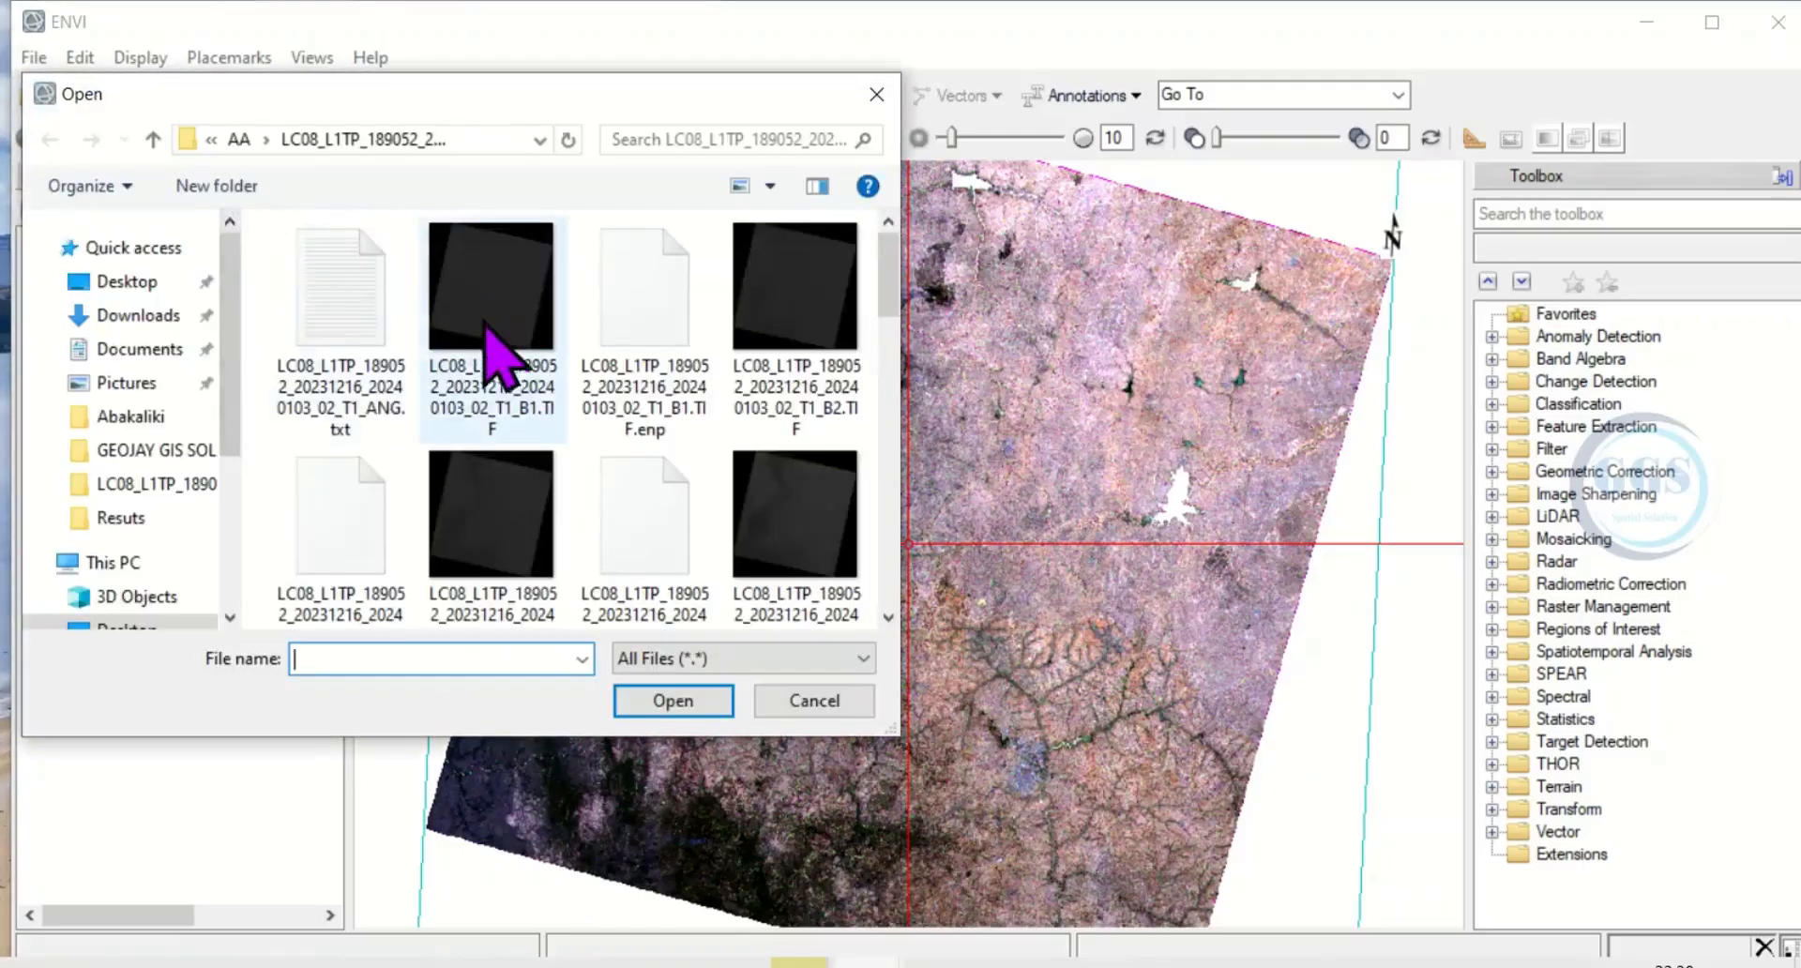
pyautogui.click(502, 323)
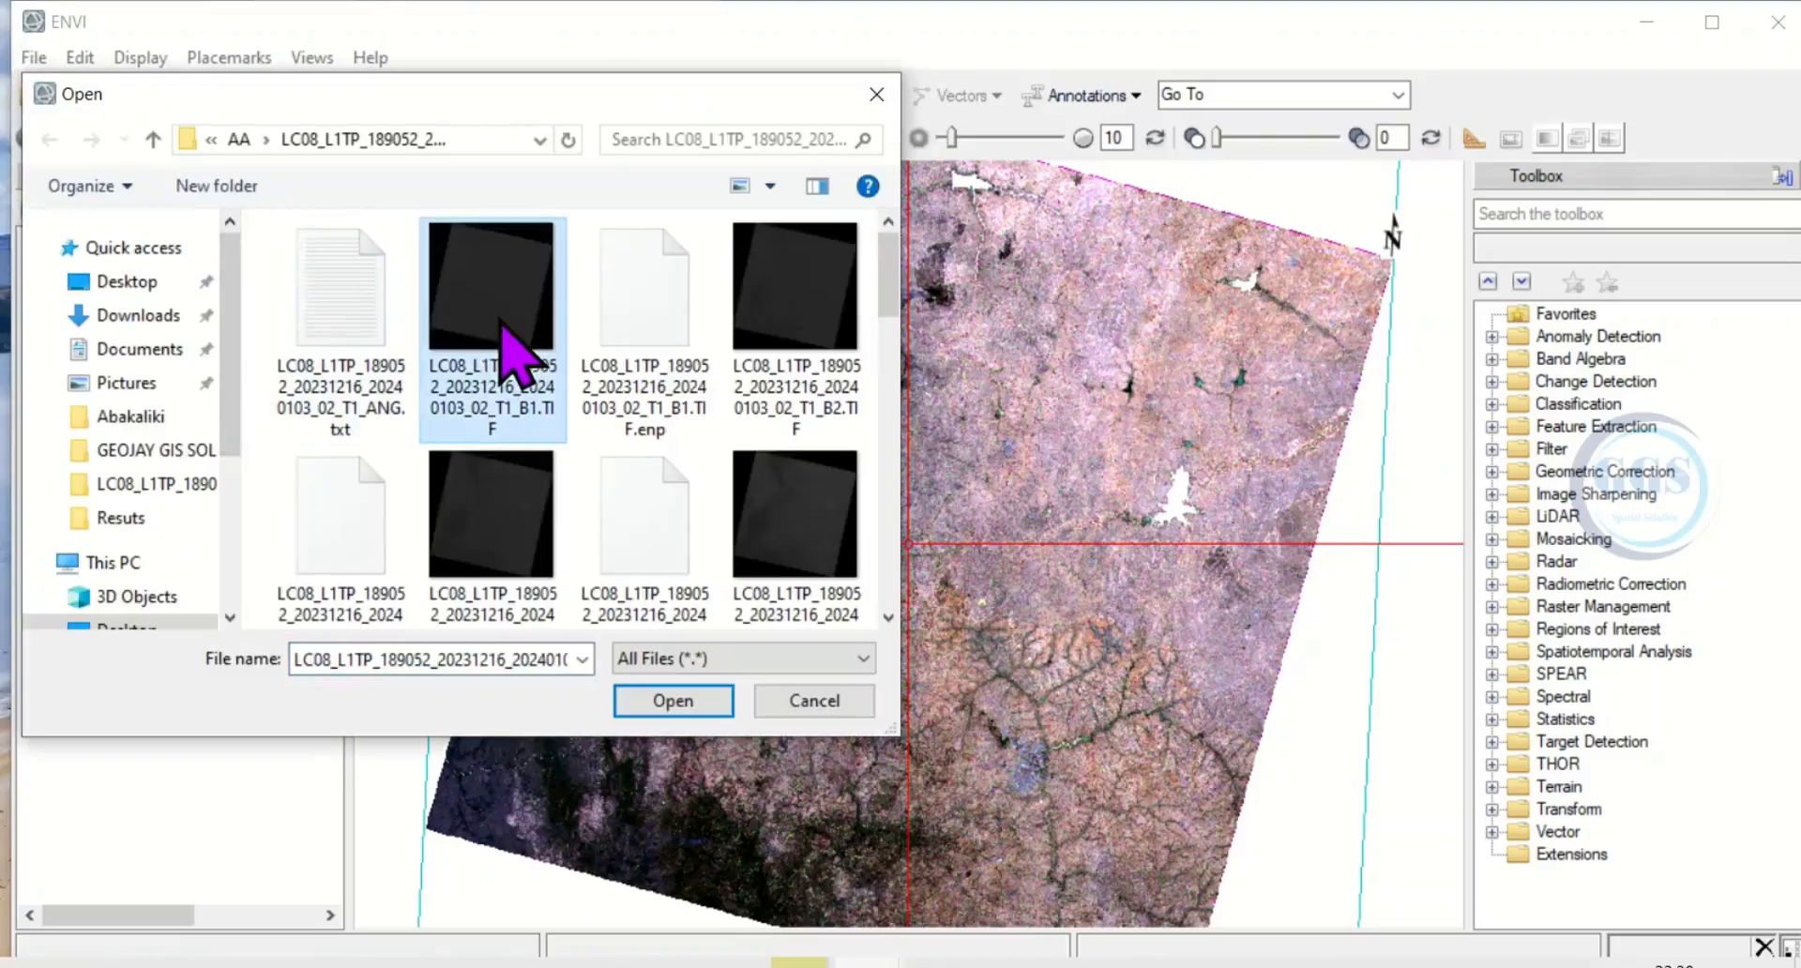
pyautogui.click(673, 700)
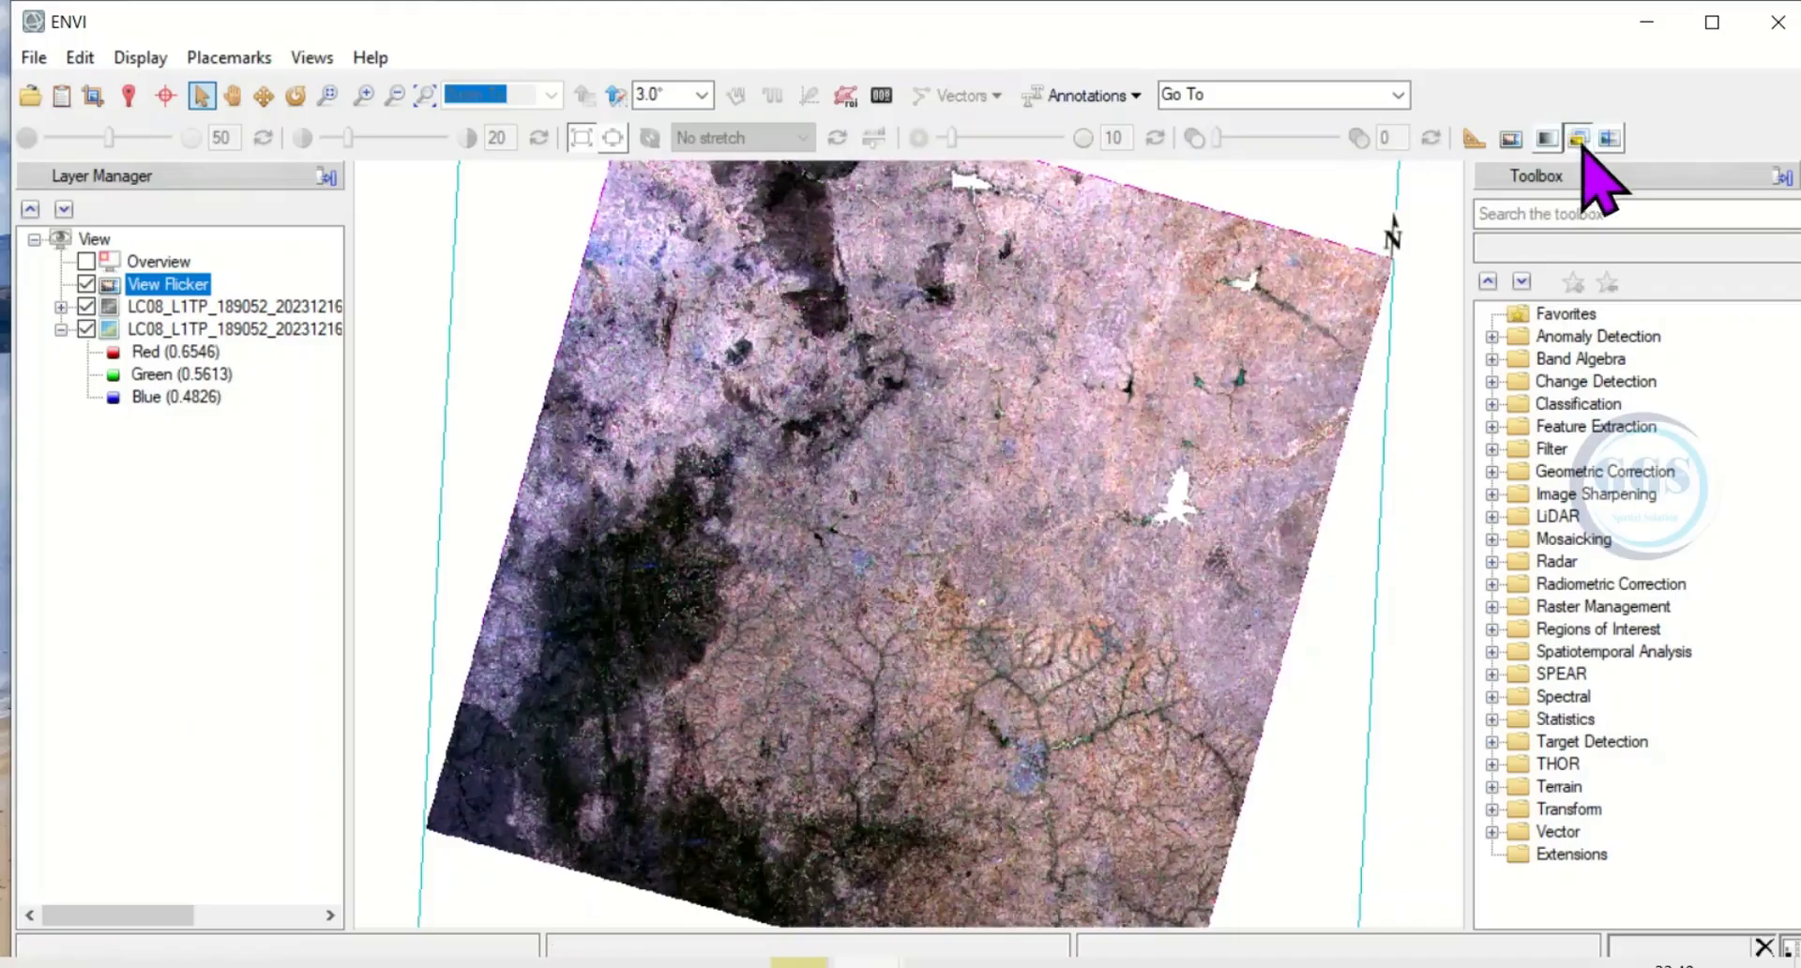
# Compare the band 1 and multispectral layers with View Swipe, and turn the comparison off.
pyautogui.click(1617, 141)
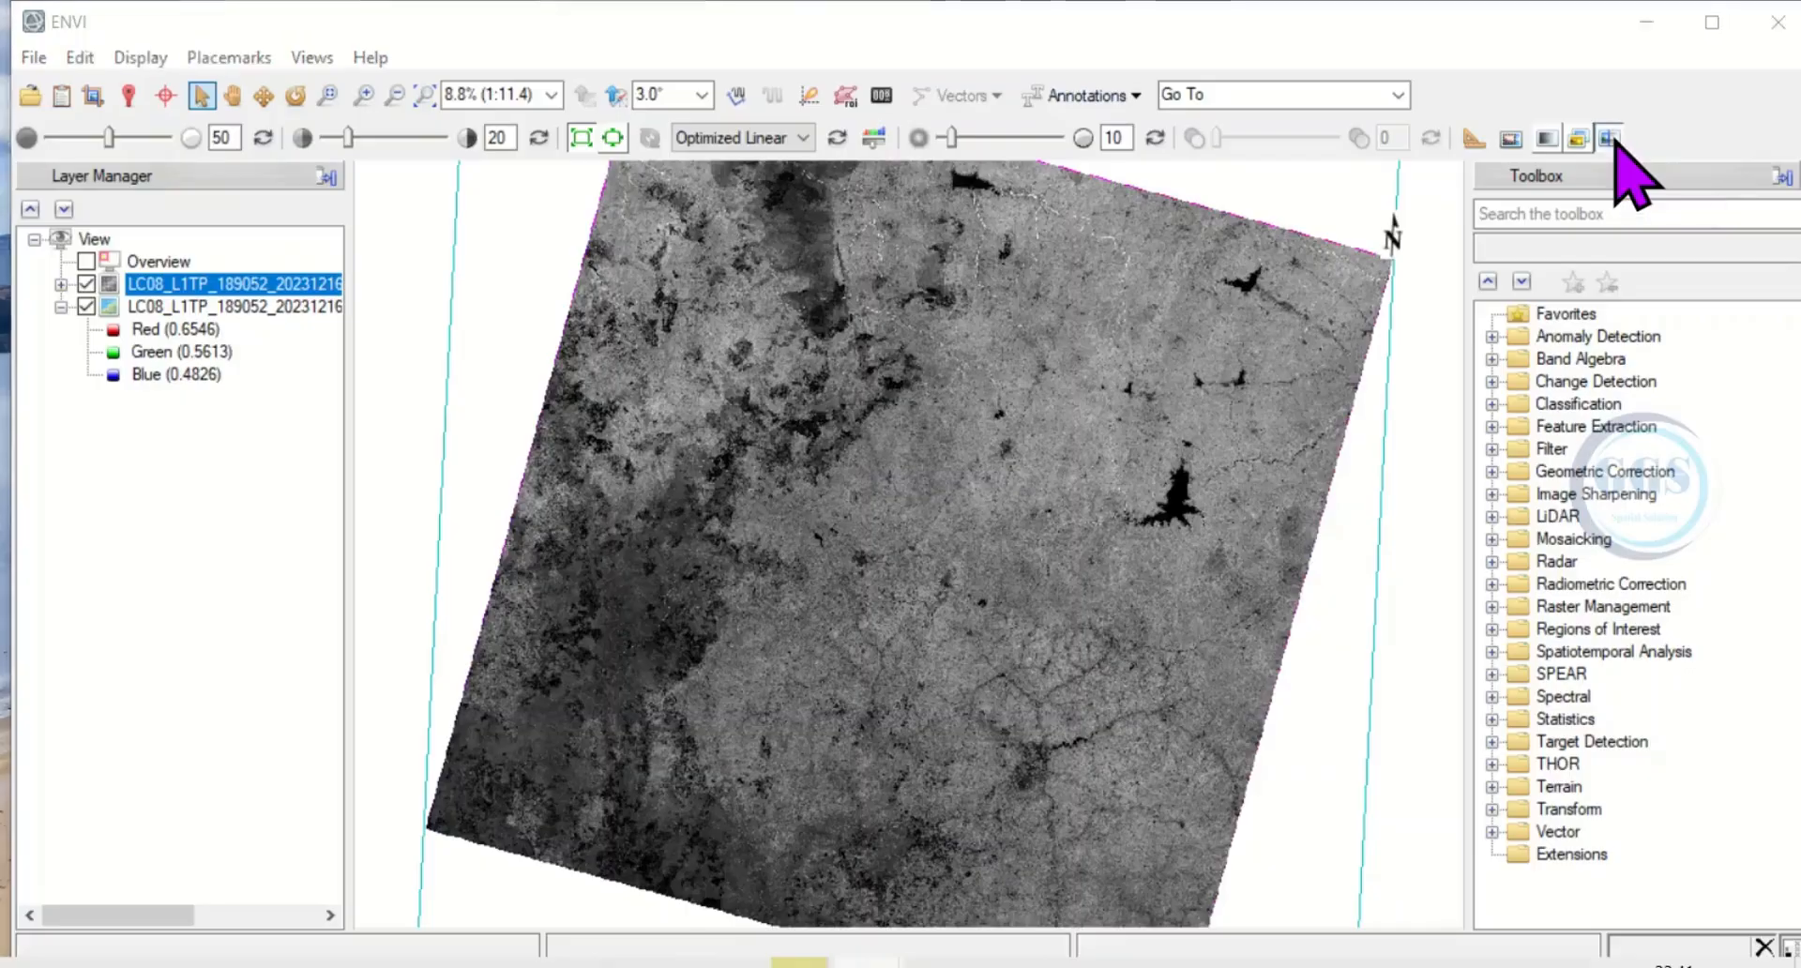
pyautogui.click(1611, 138)
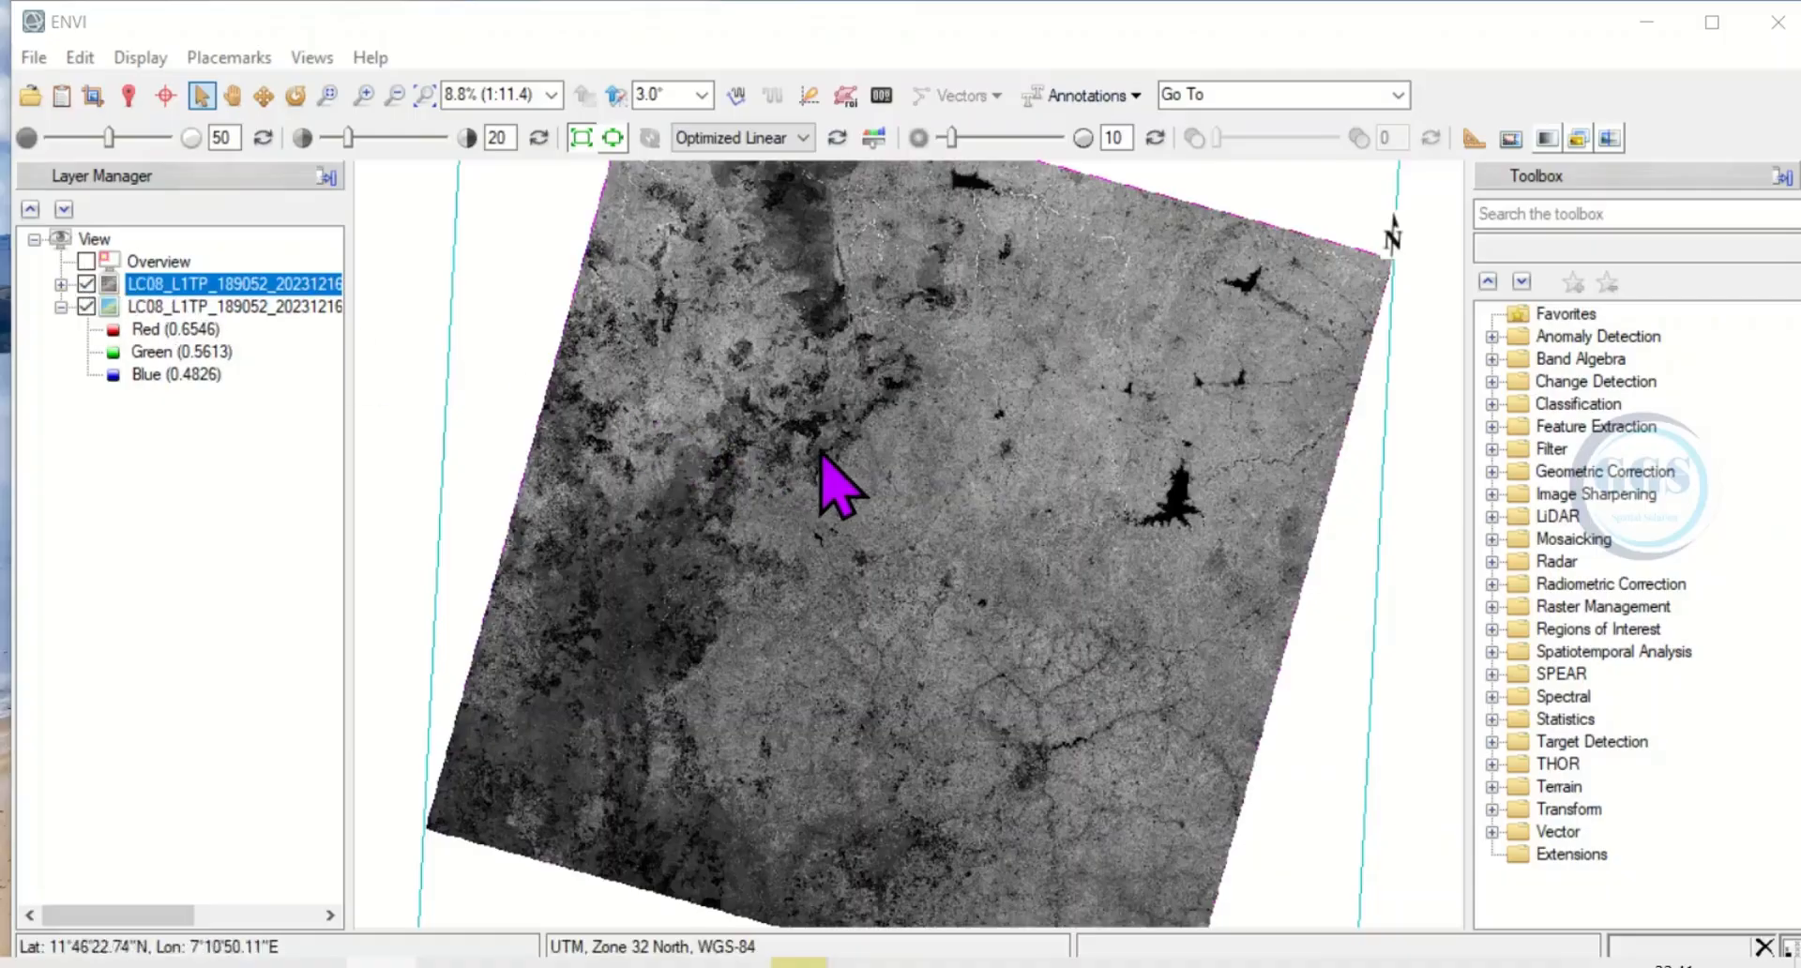
# Show the Overview for a zoomed-in part of the band 1 image, and hide it again.
pyautogui.scroll(1, 823, 459)
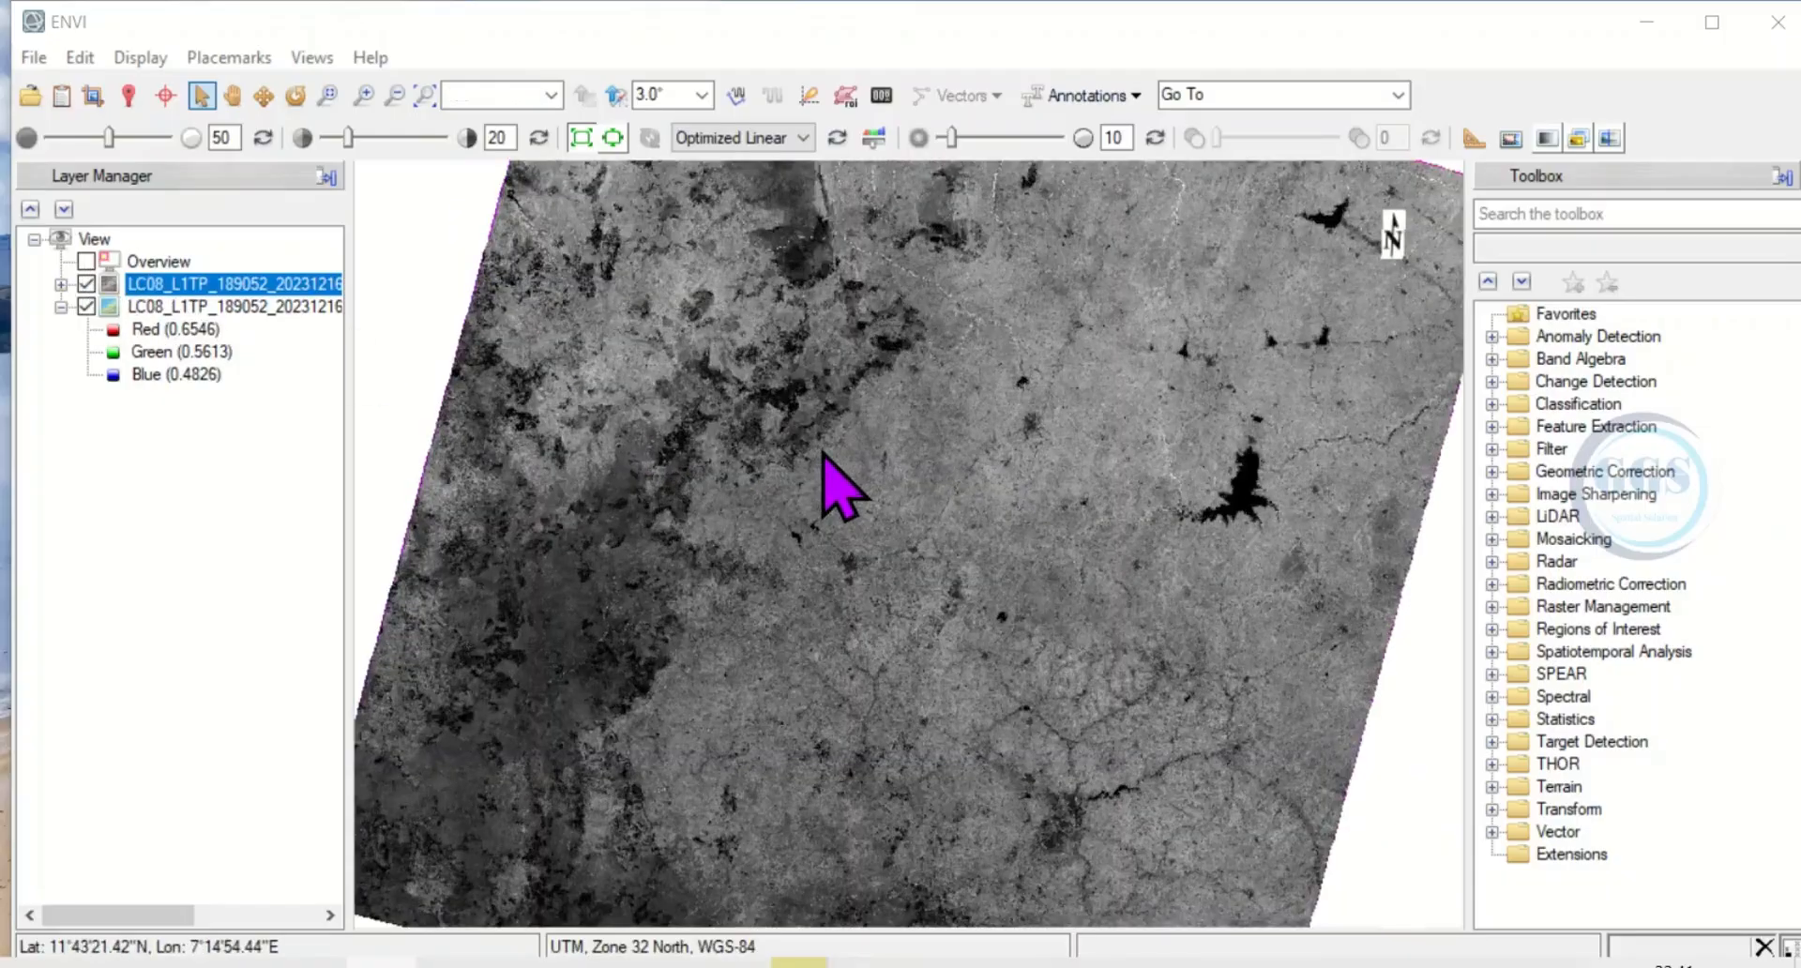
pyautogui.scroll(2, 823, 459)
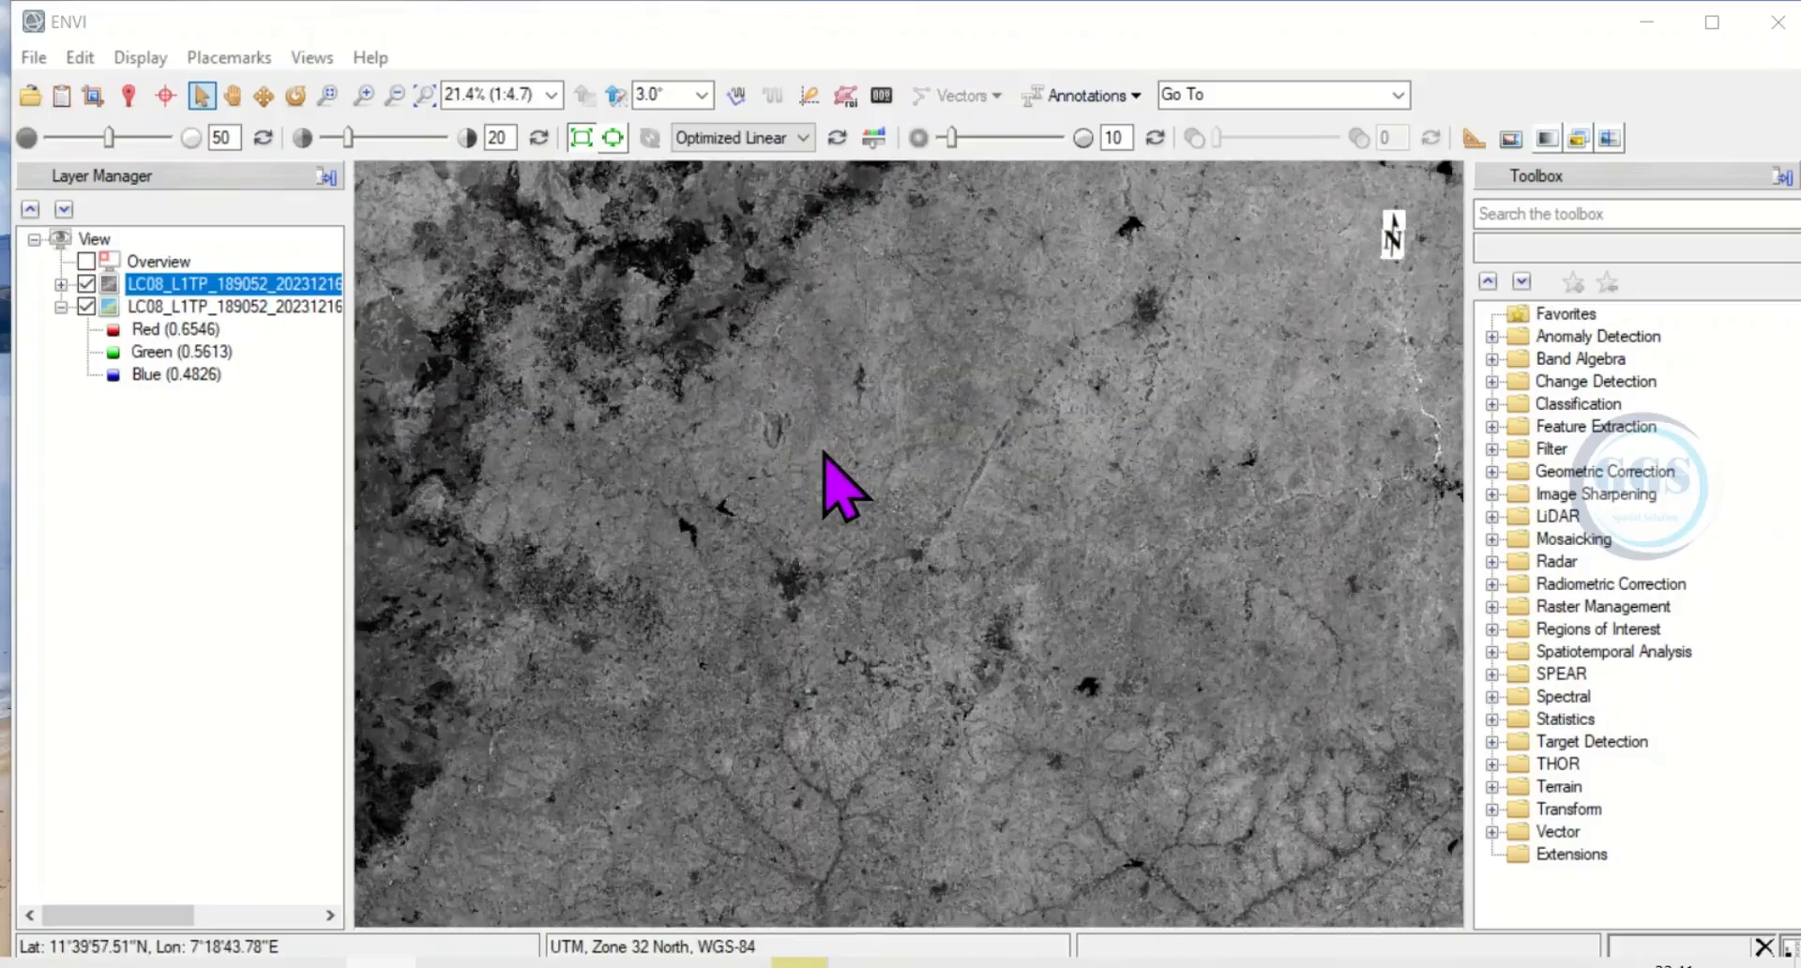
pyautogui.scroll(1, 720, 438)
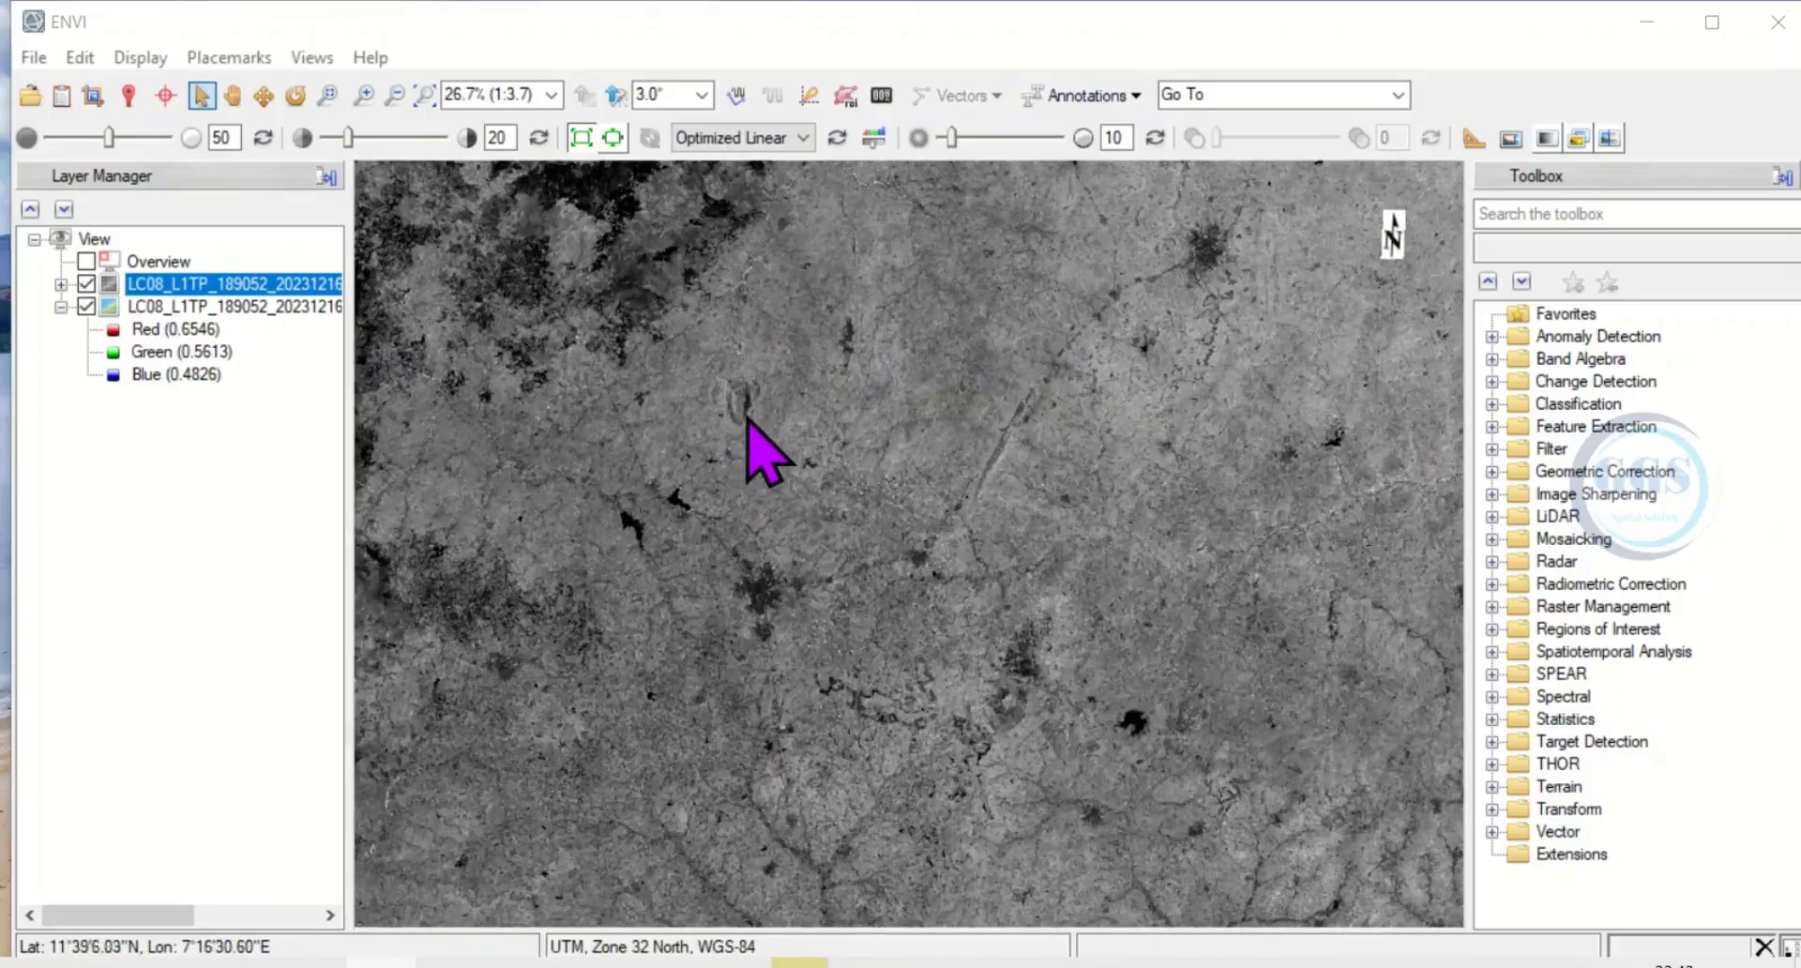
pyautogui.click(85, 261)
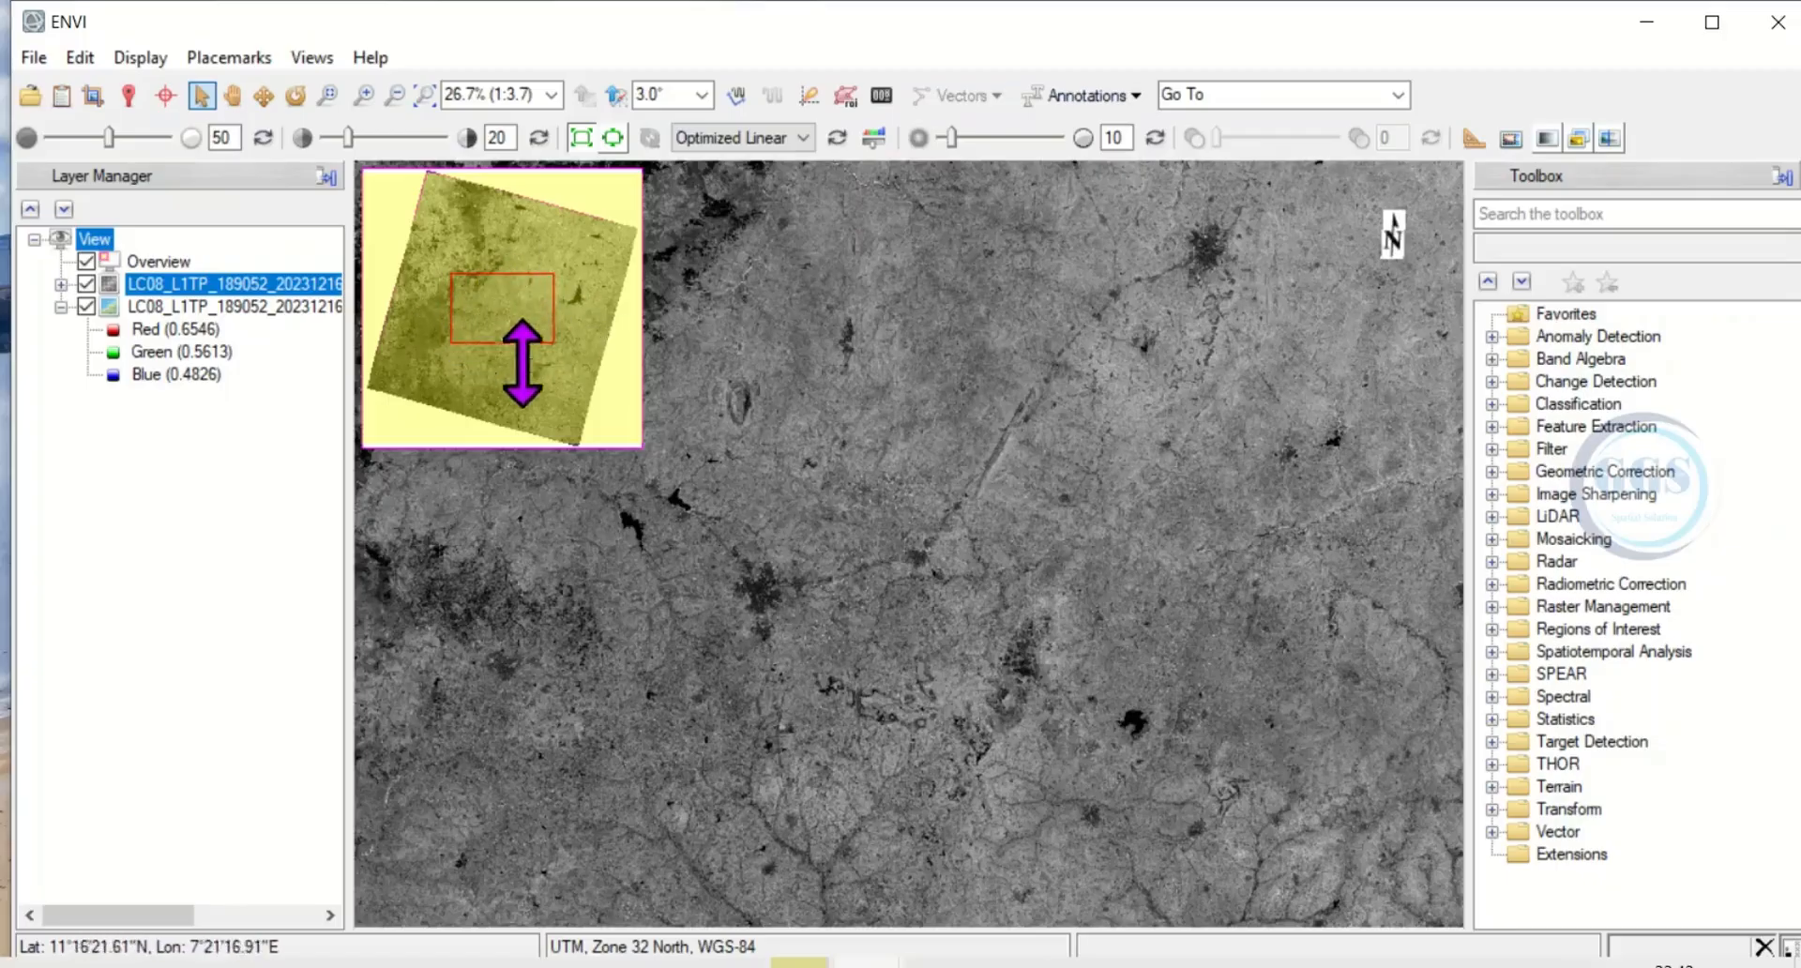
pyautogui.click(86, 261)
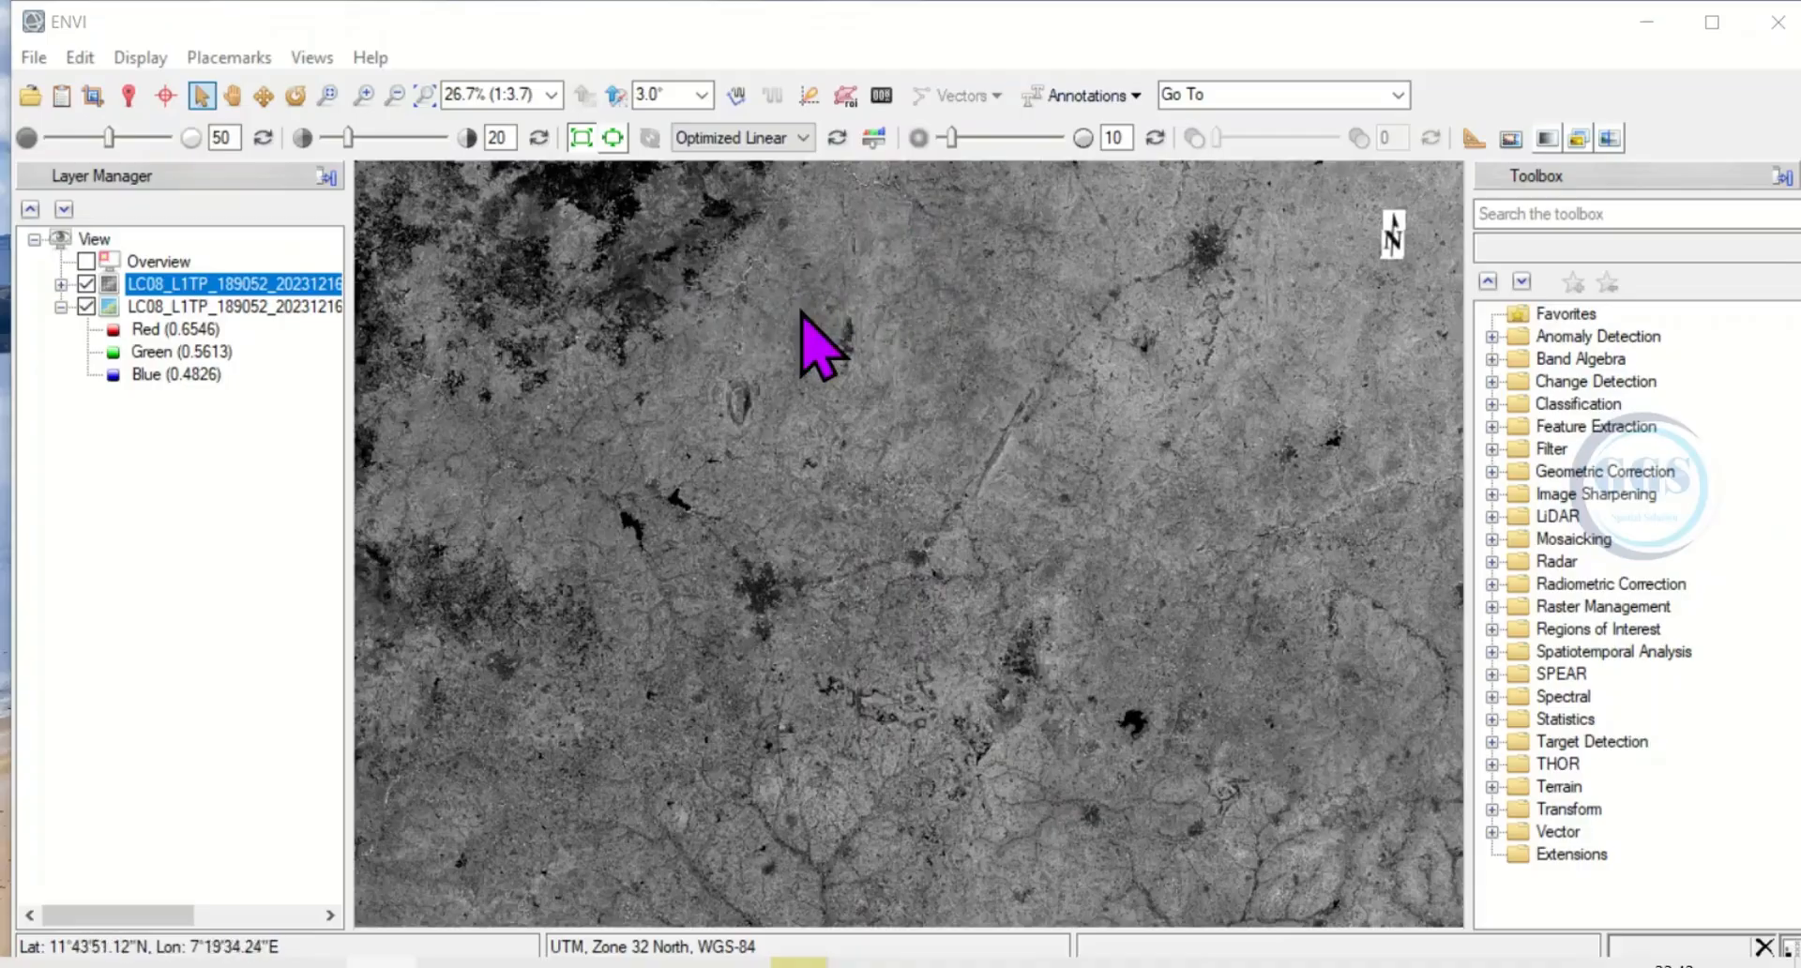
# Split the display into two vertical views and place the multispectral layer in the empty view.
pyautogui.click(323, 59)
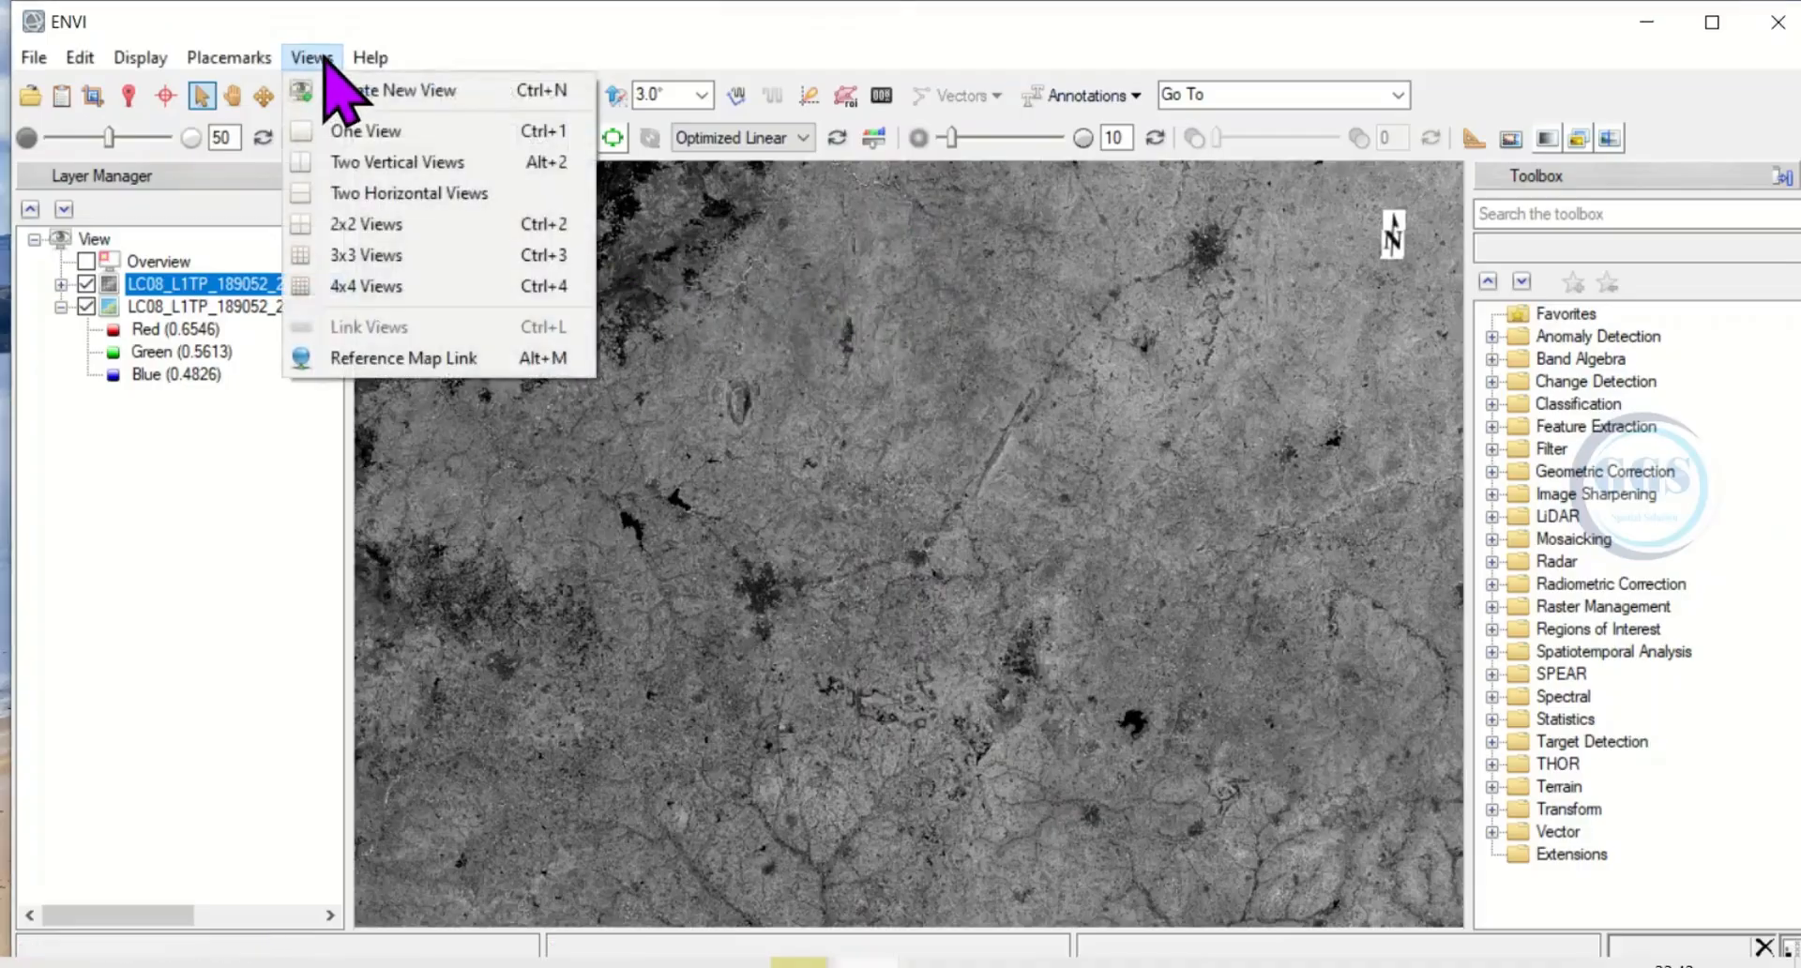
pyautogui.click(365, 164)
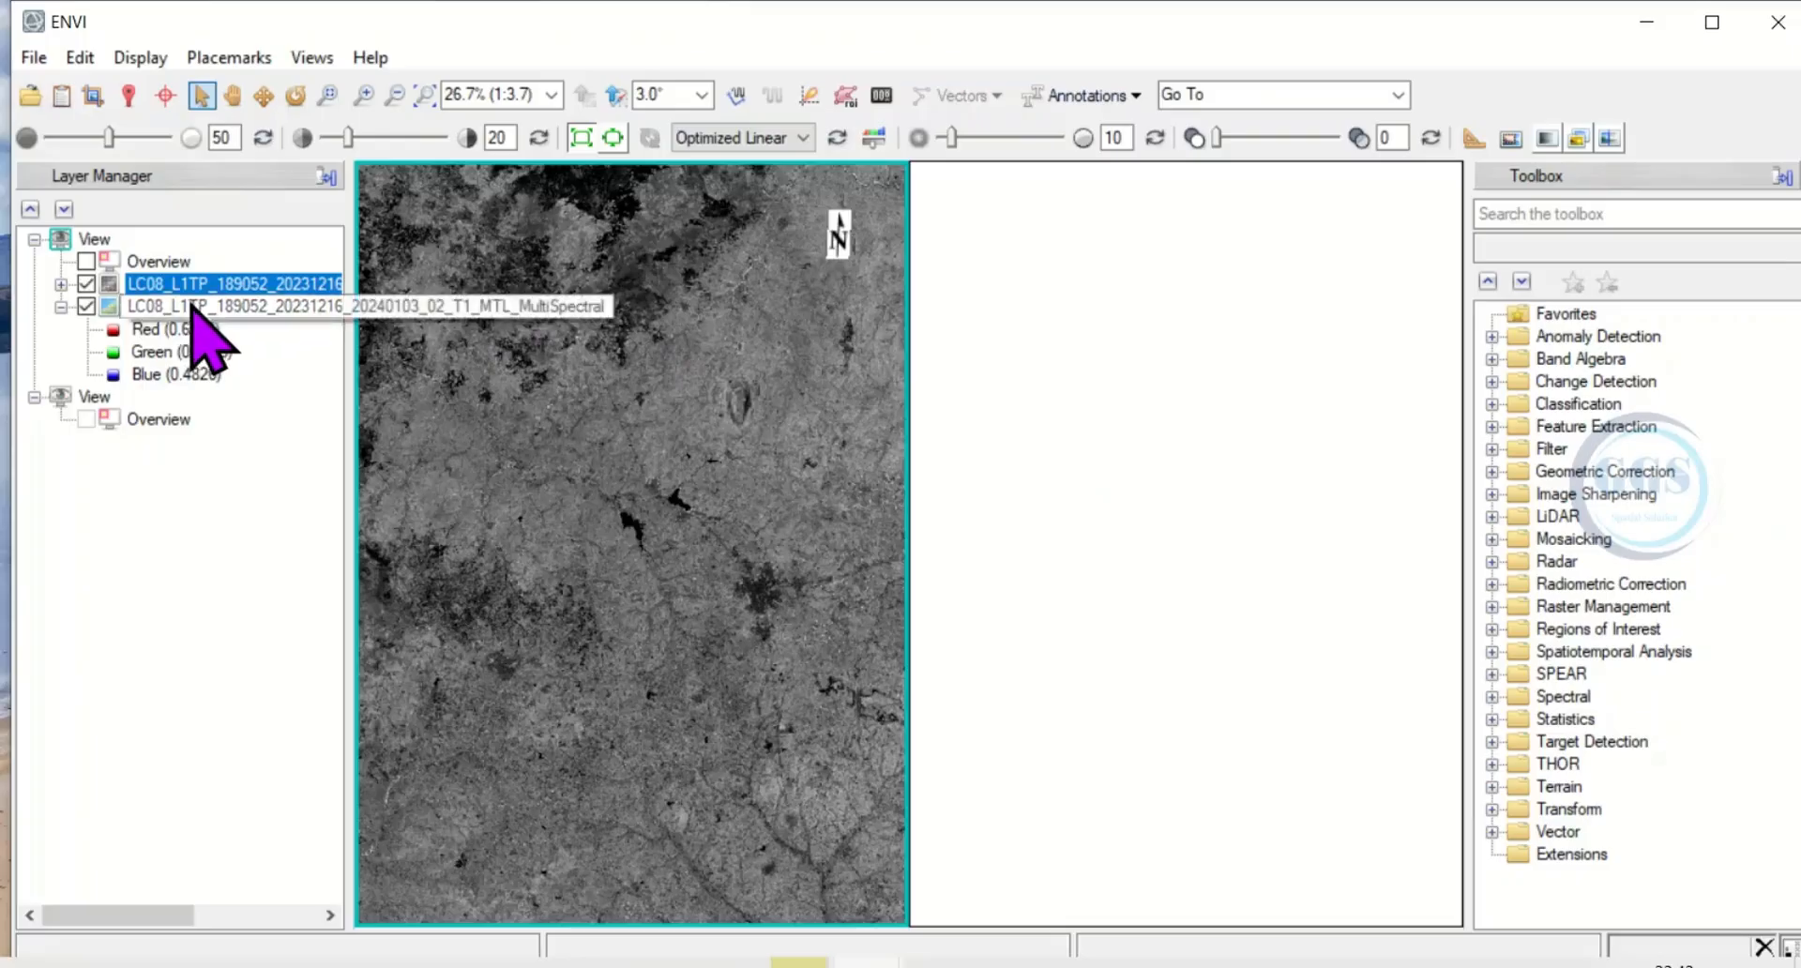
pyautogui.moveTo(192, 310); pyautogui.dragTo(1091, 453)
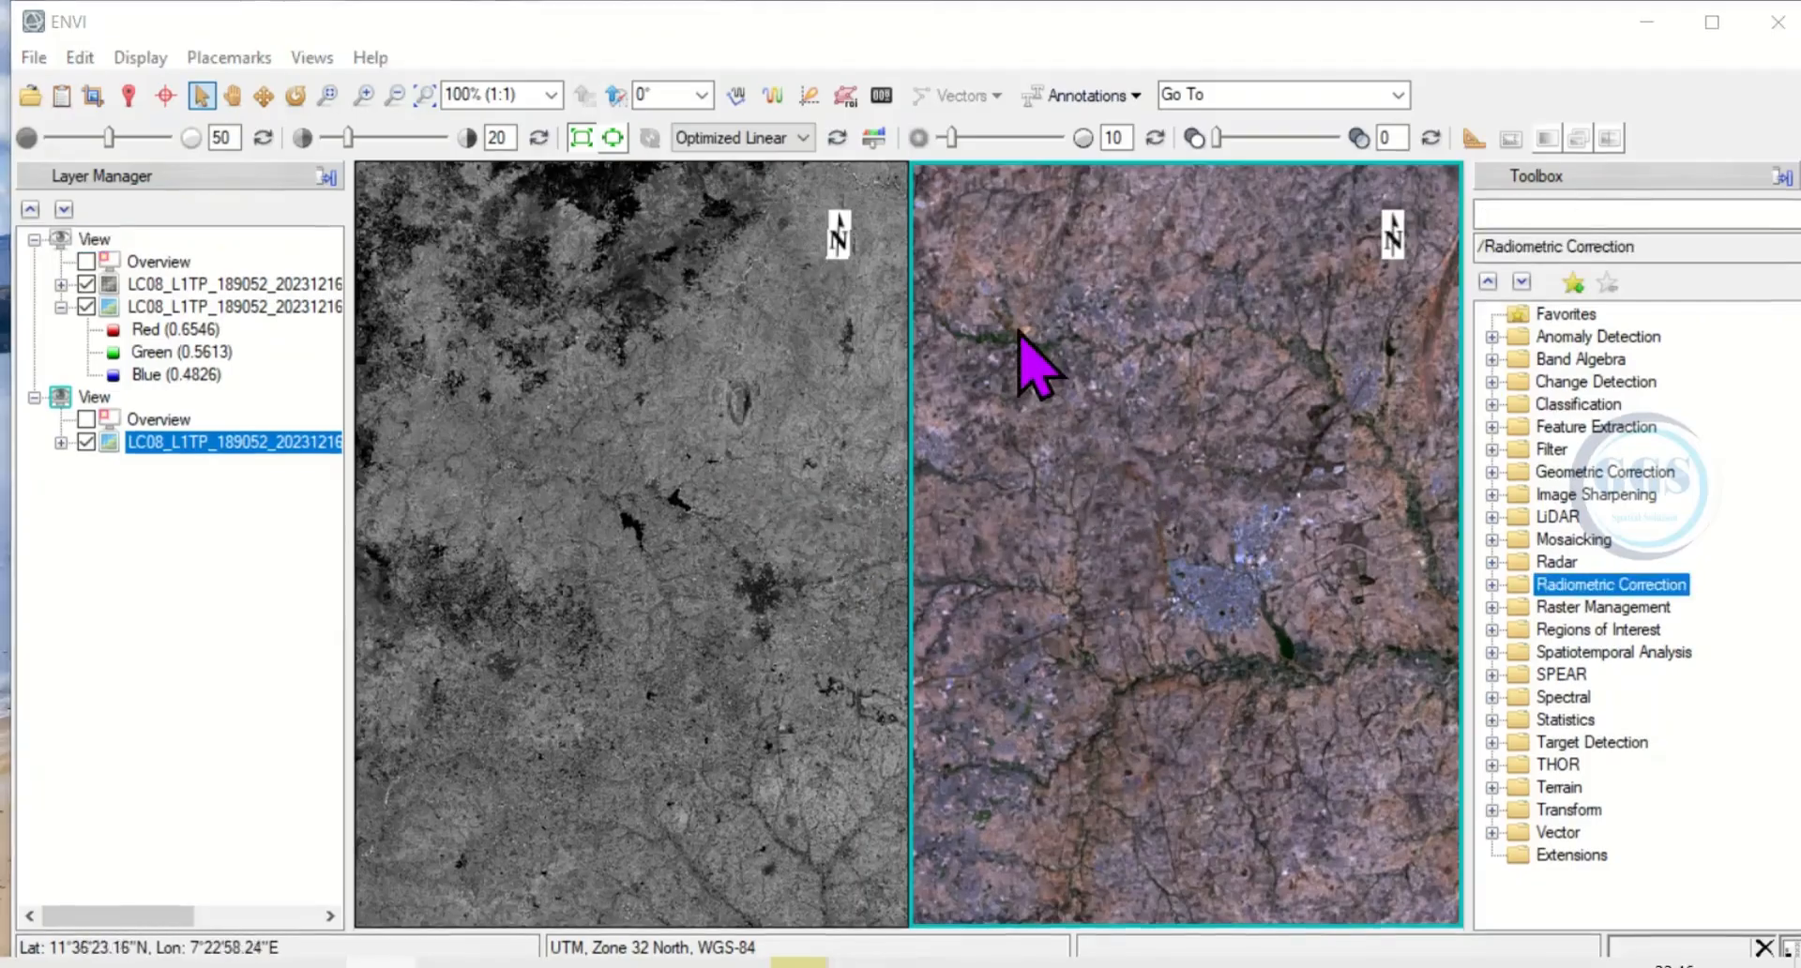
# Zoom the multispectral view and the band 1 view to their full extents to compare the images side by side.
pyautogui.click(425, 94)
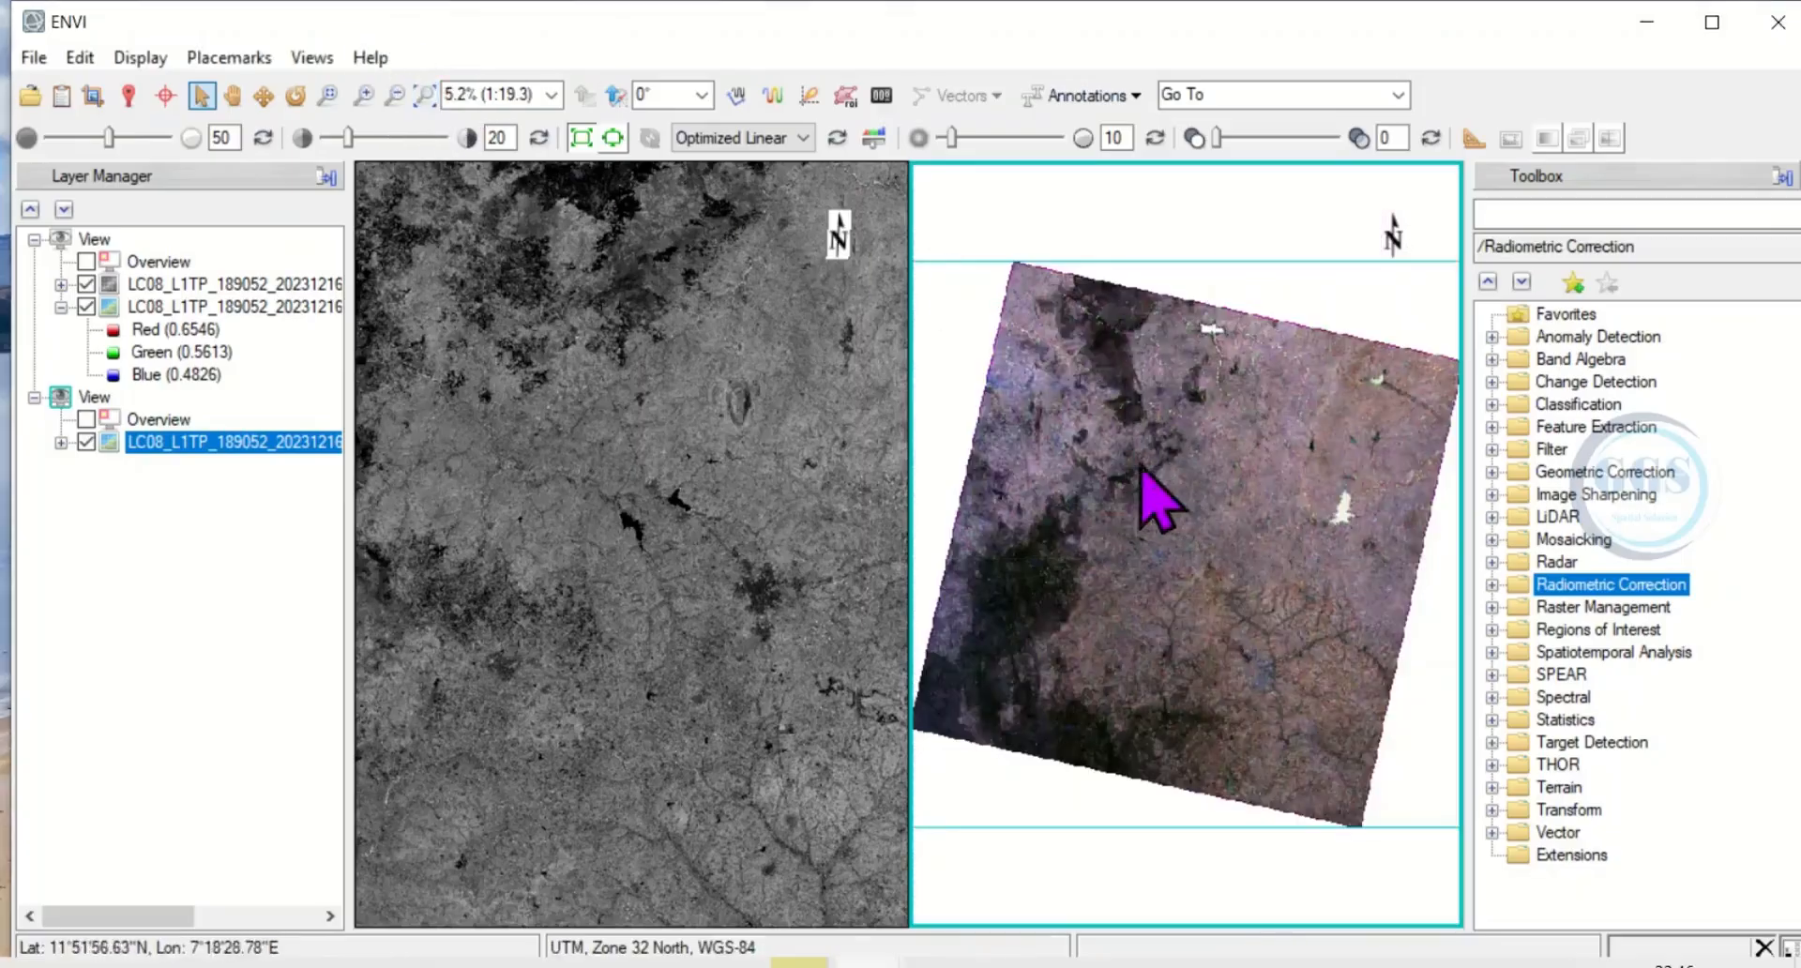
pyautogui.click(670, 435)
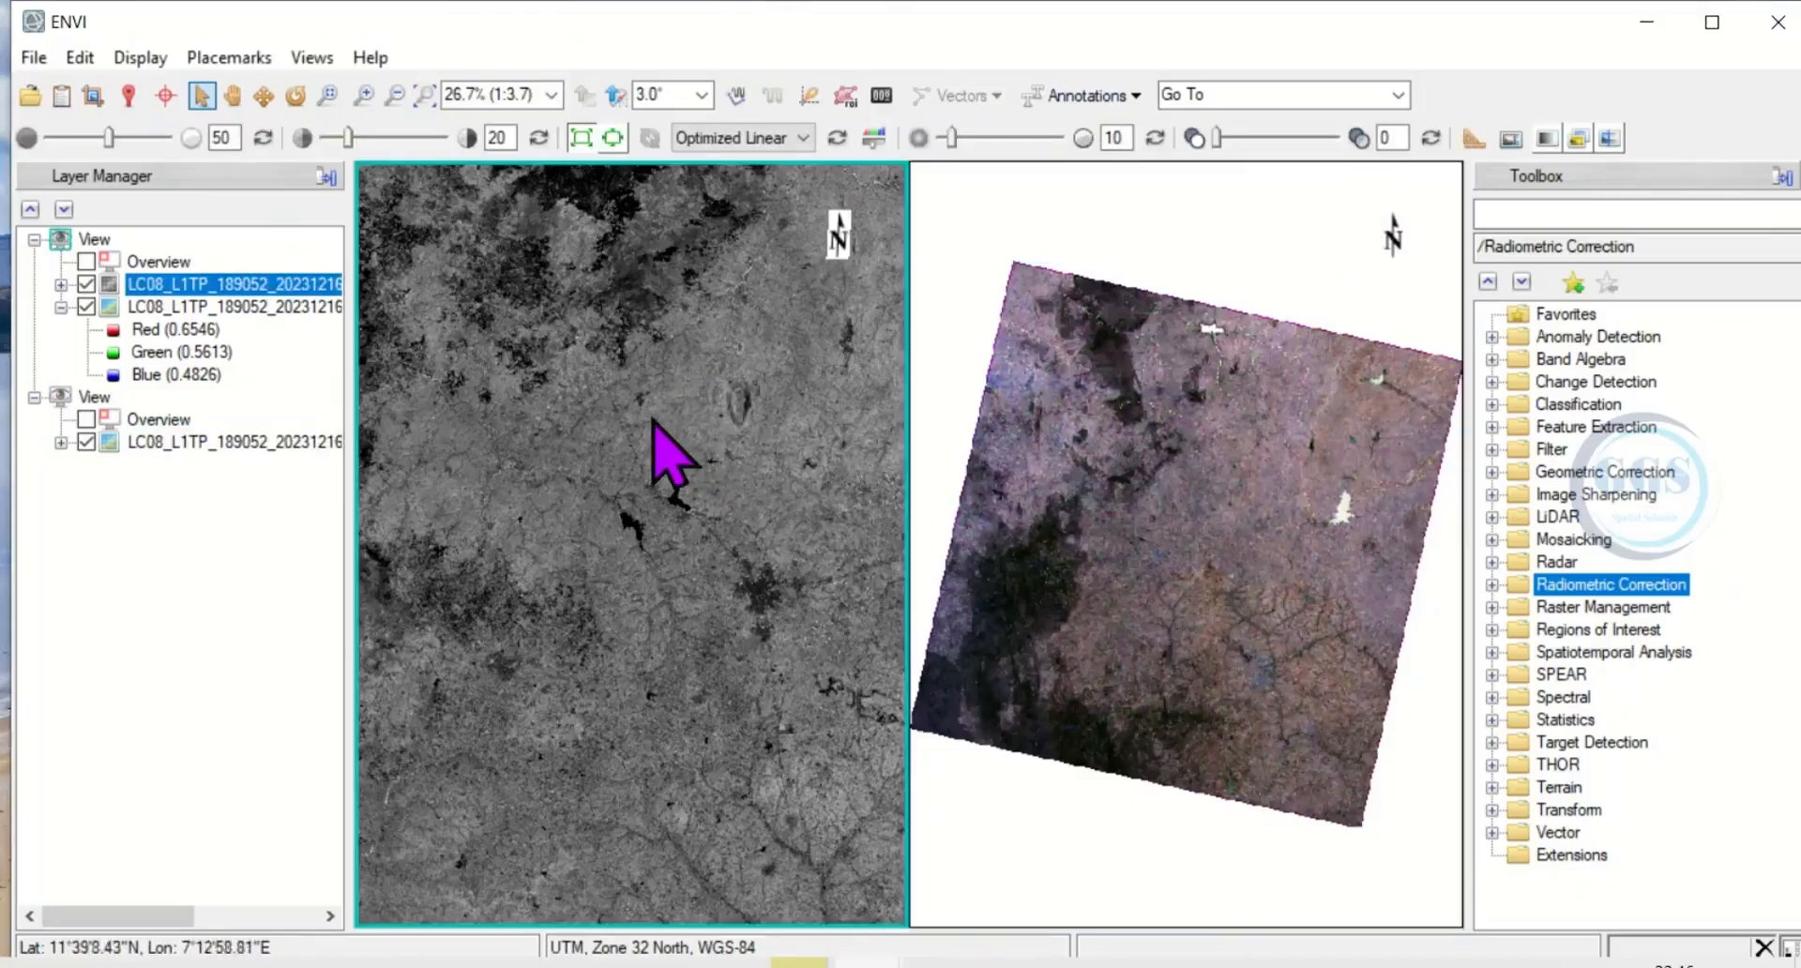
pyautogui.click(425, 95)
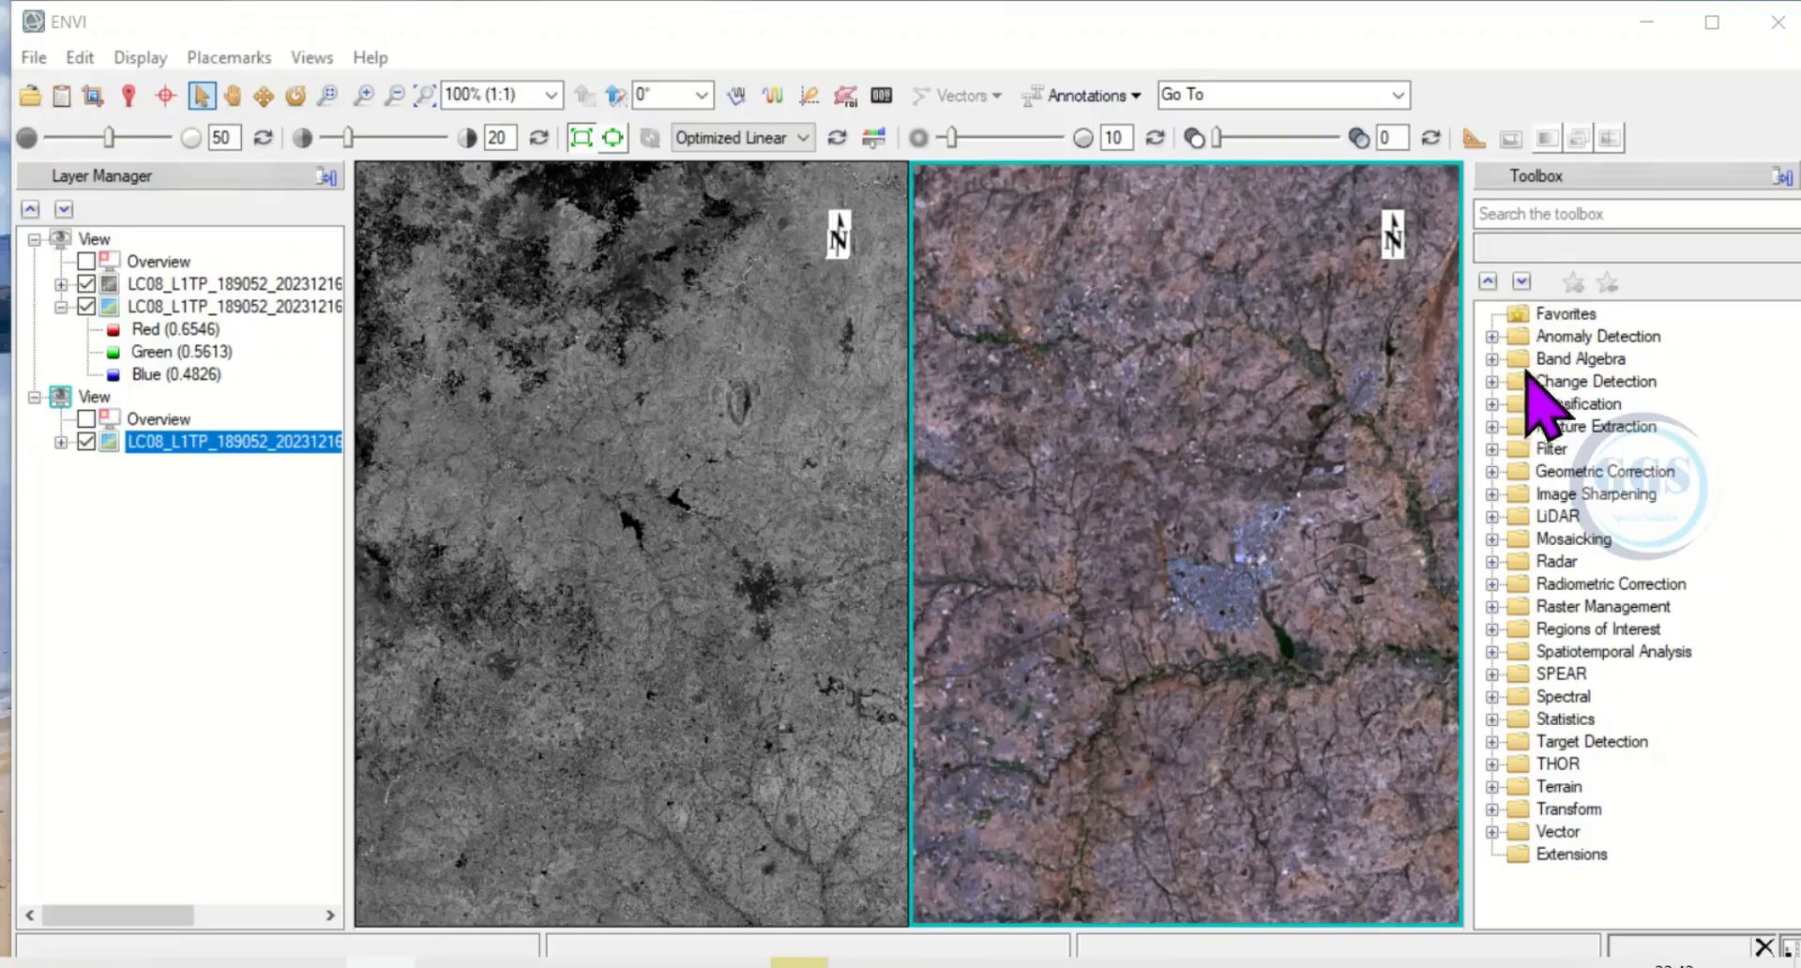
# Examine the tools available under Geometric Correction and Radiometric Correction in the Toolbox.
pyautogui.click(1533, 214)
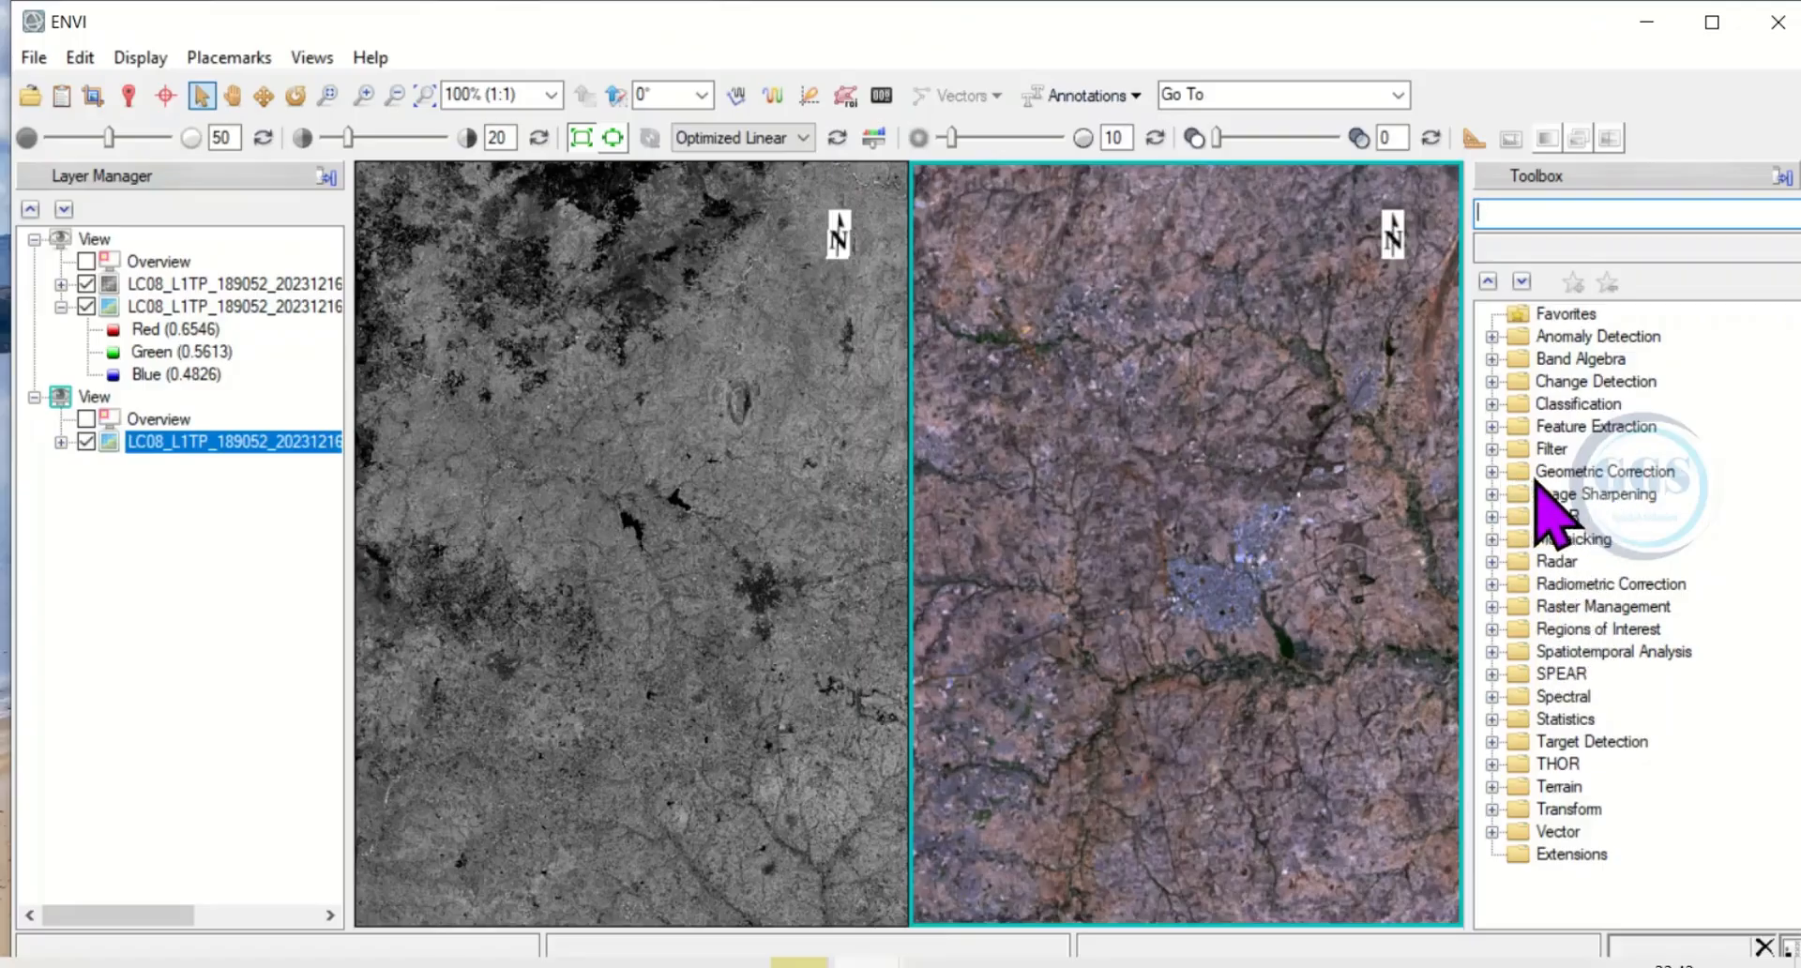
pyautogui.click(1492, 475)
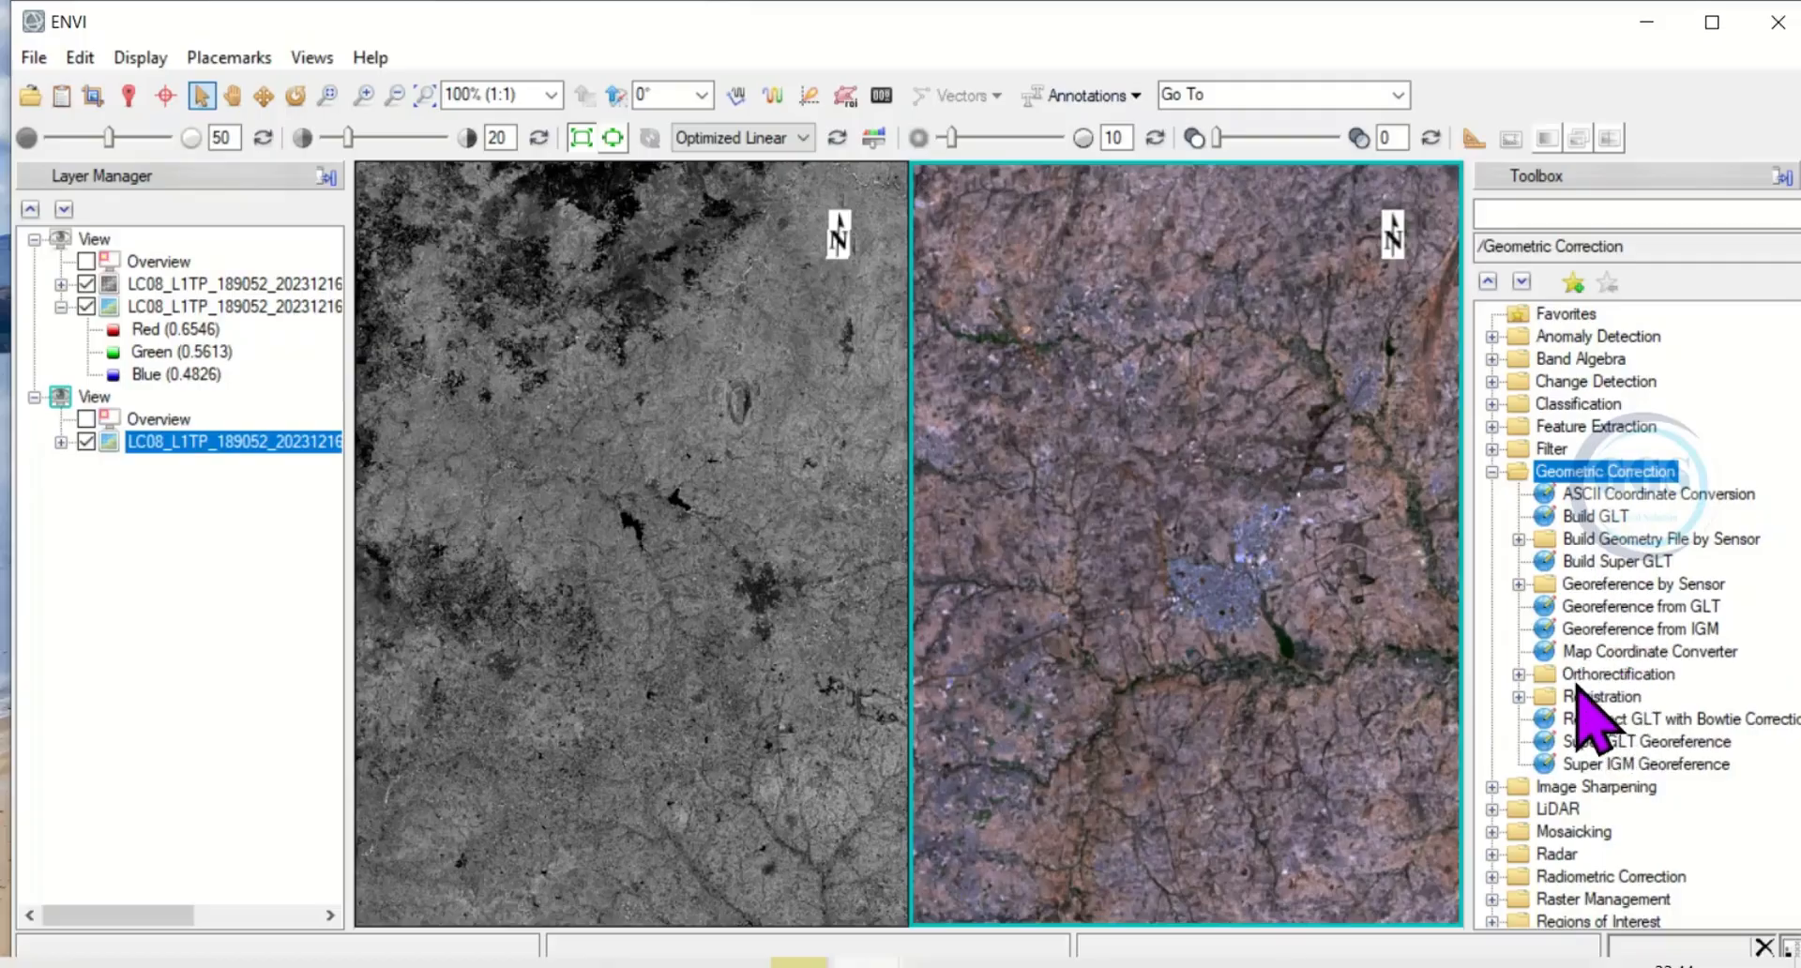
pyautogui.scroll(-2, 1577, 694)
pyautogui.scroll(-1, 1576, 679)
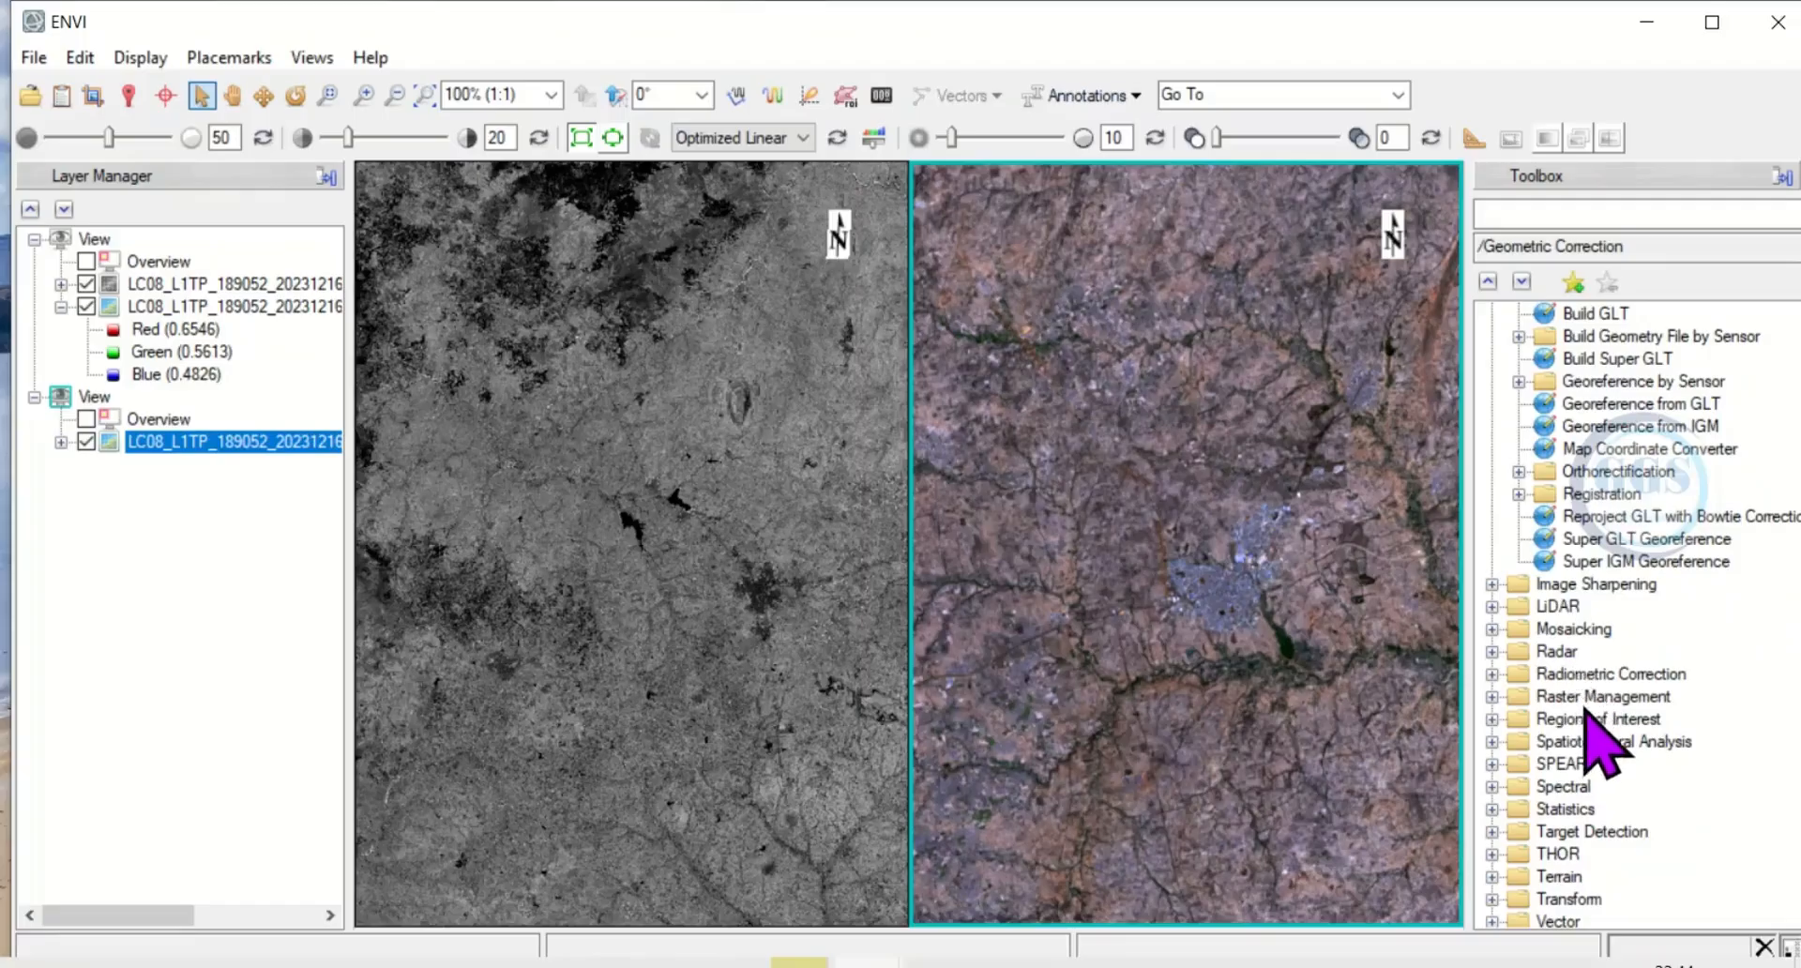
pyautogui.click(1492, 675)
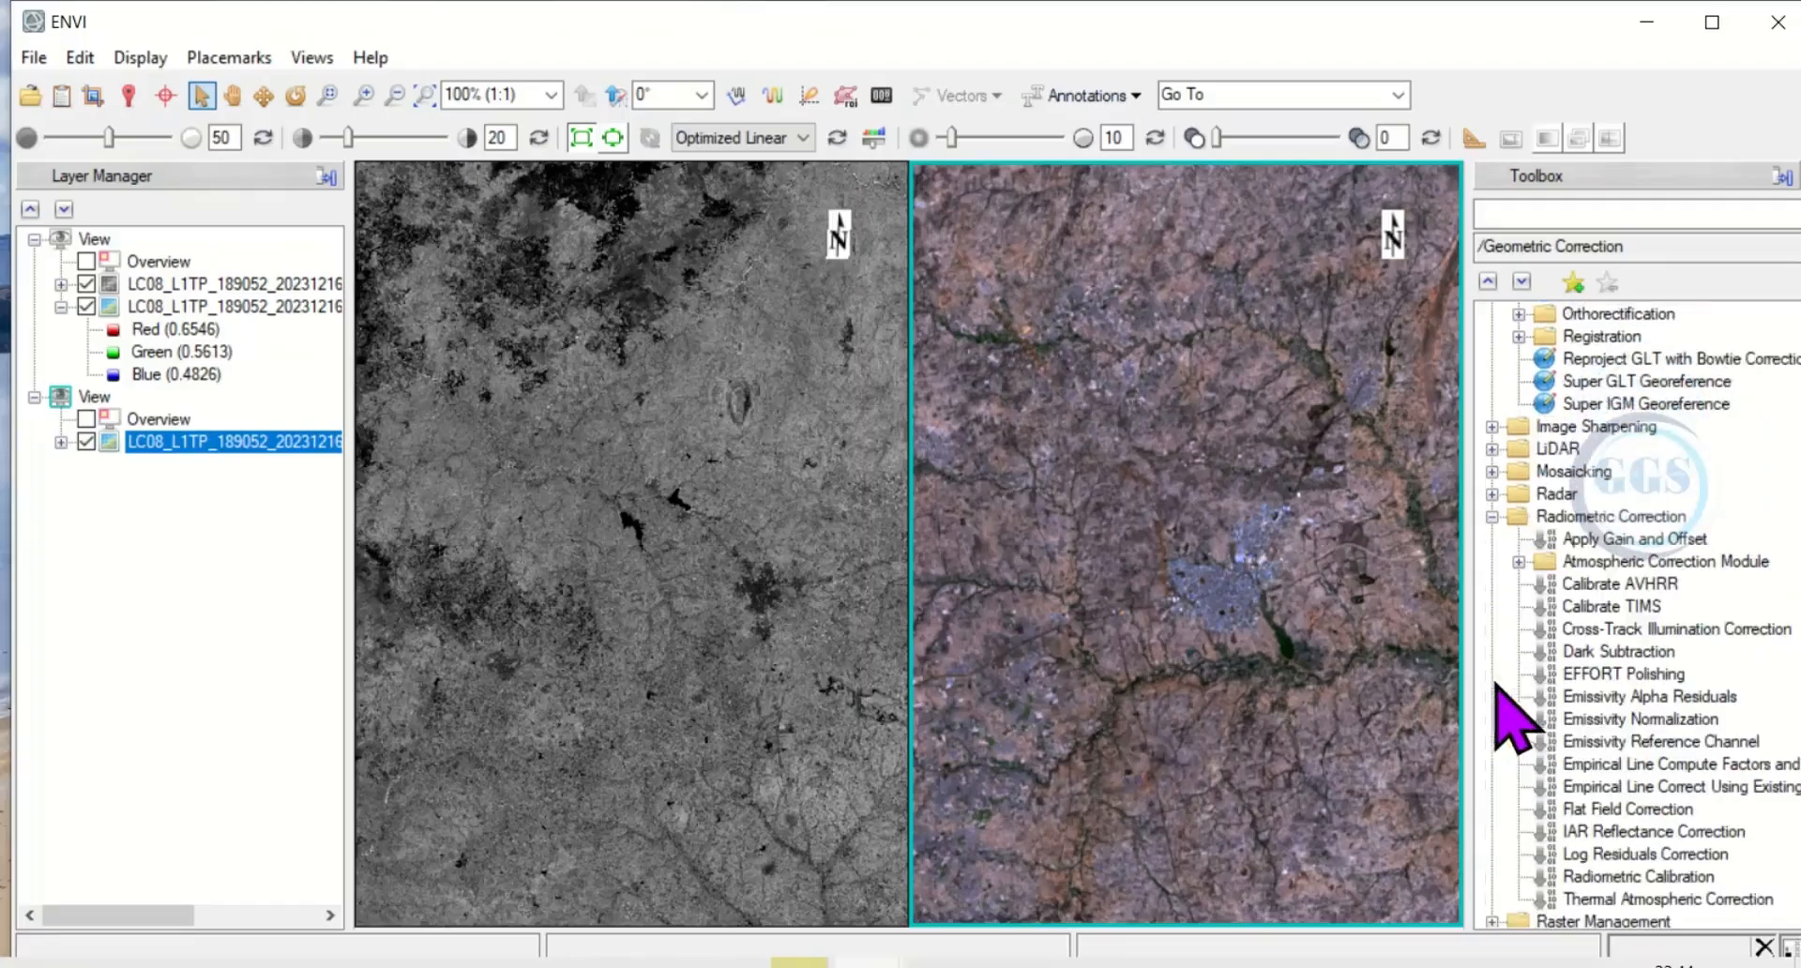
pyautogui.scroll(-1, 1606, 704)
pyautogui.scroll(-1, 1615, 715)
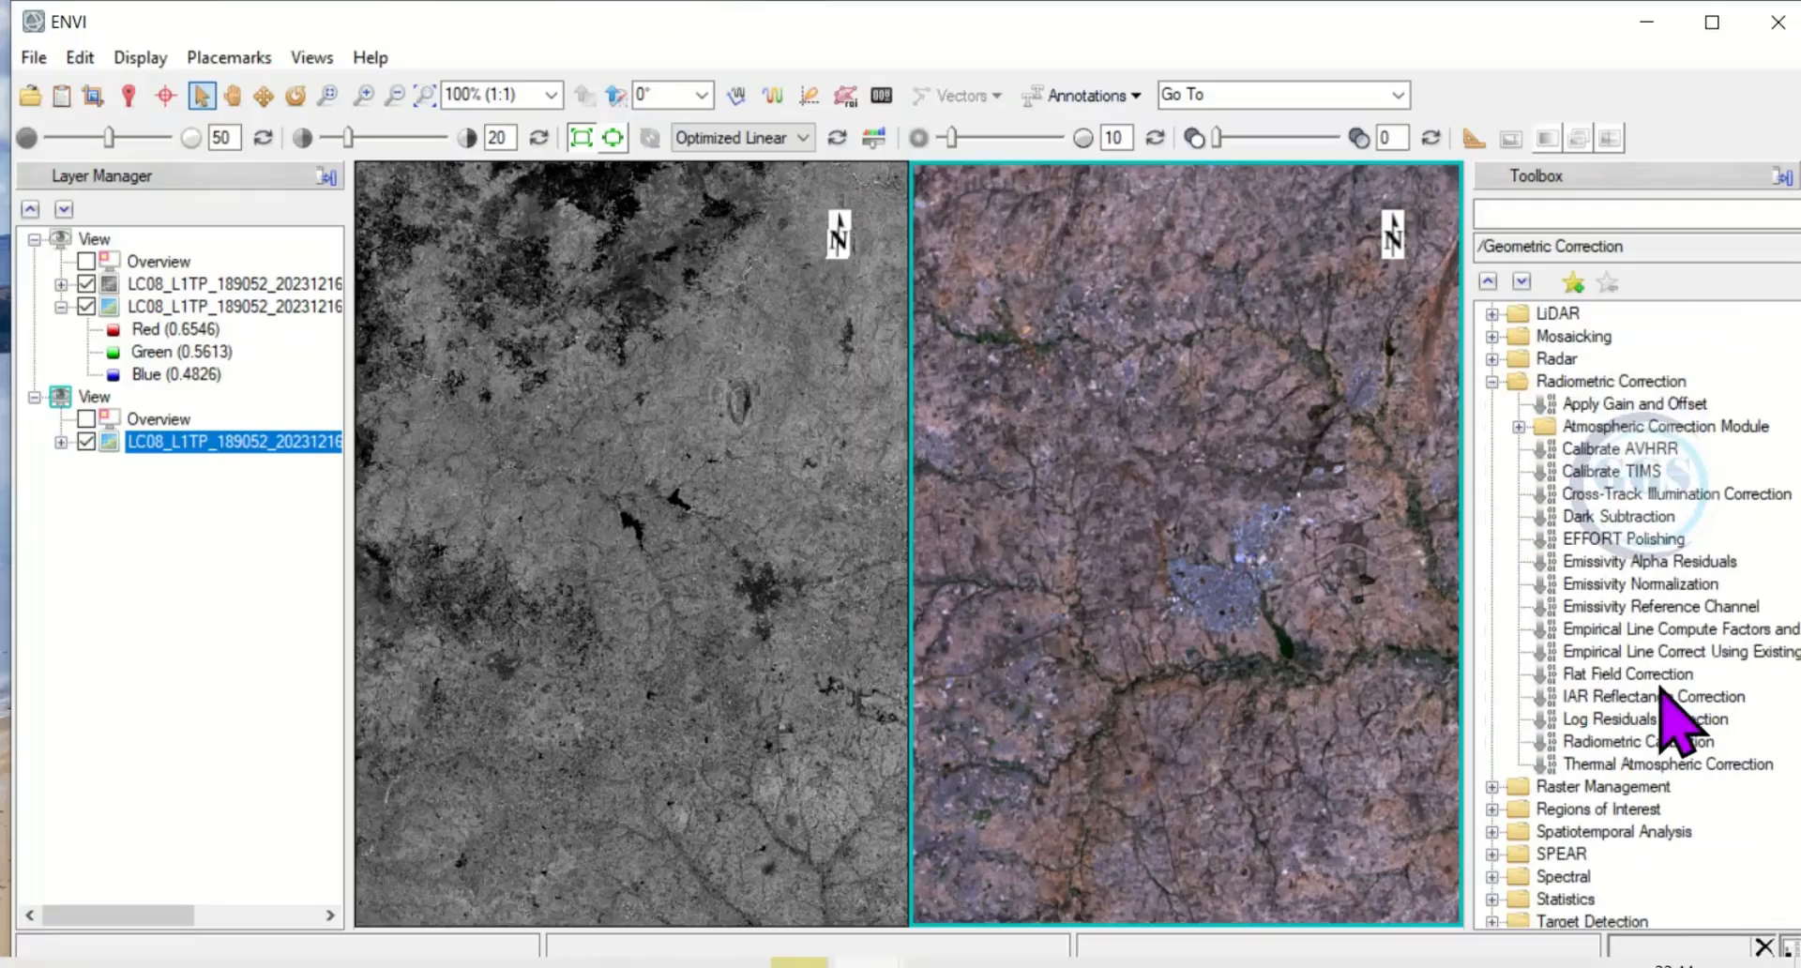